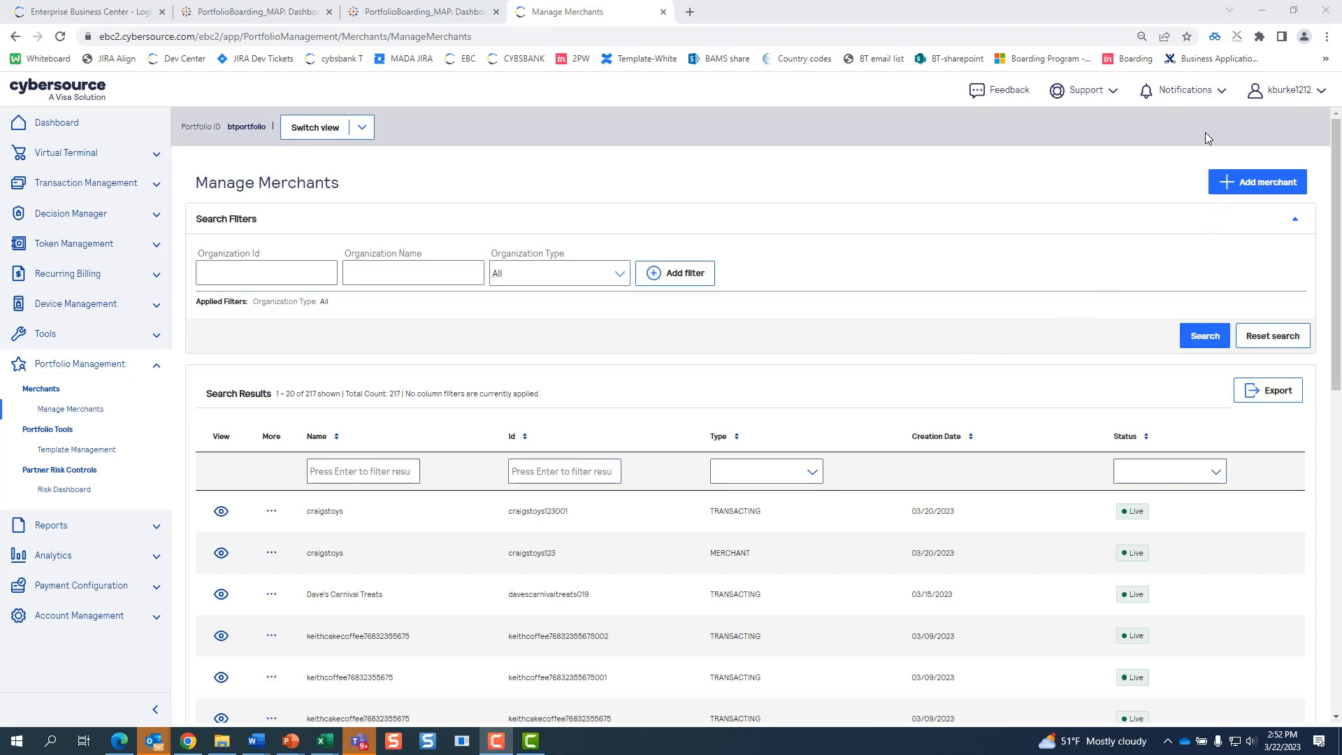
- Open the Add Merchant page from the Manage Merchants list
{"action": "left_click", "coordinate": [1267, 192]}
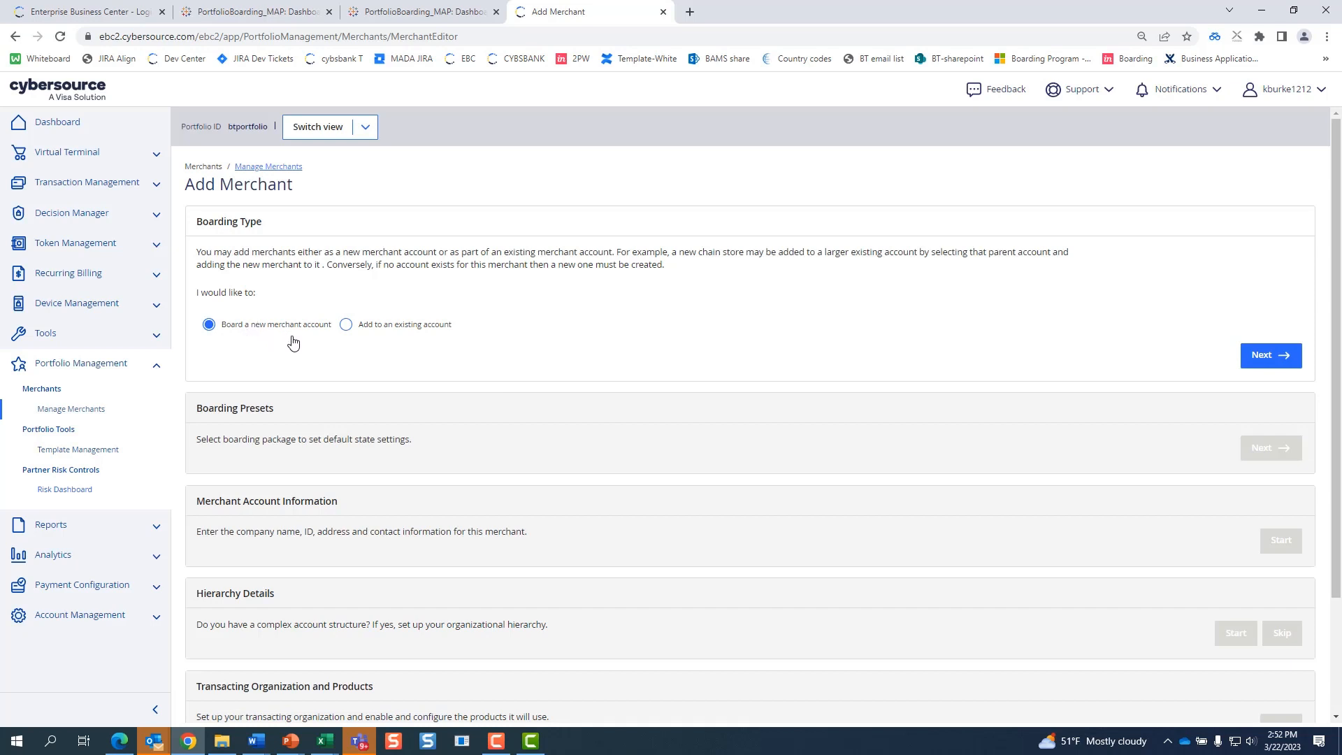
- Keep 'Board a new merchant account' as the boarding type and continue to the presets
{"action": "left_click", "coordinate": [1276, 364]}
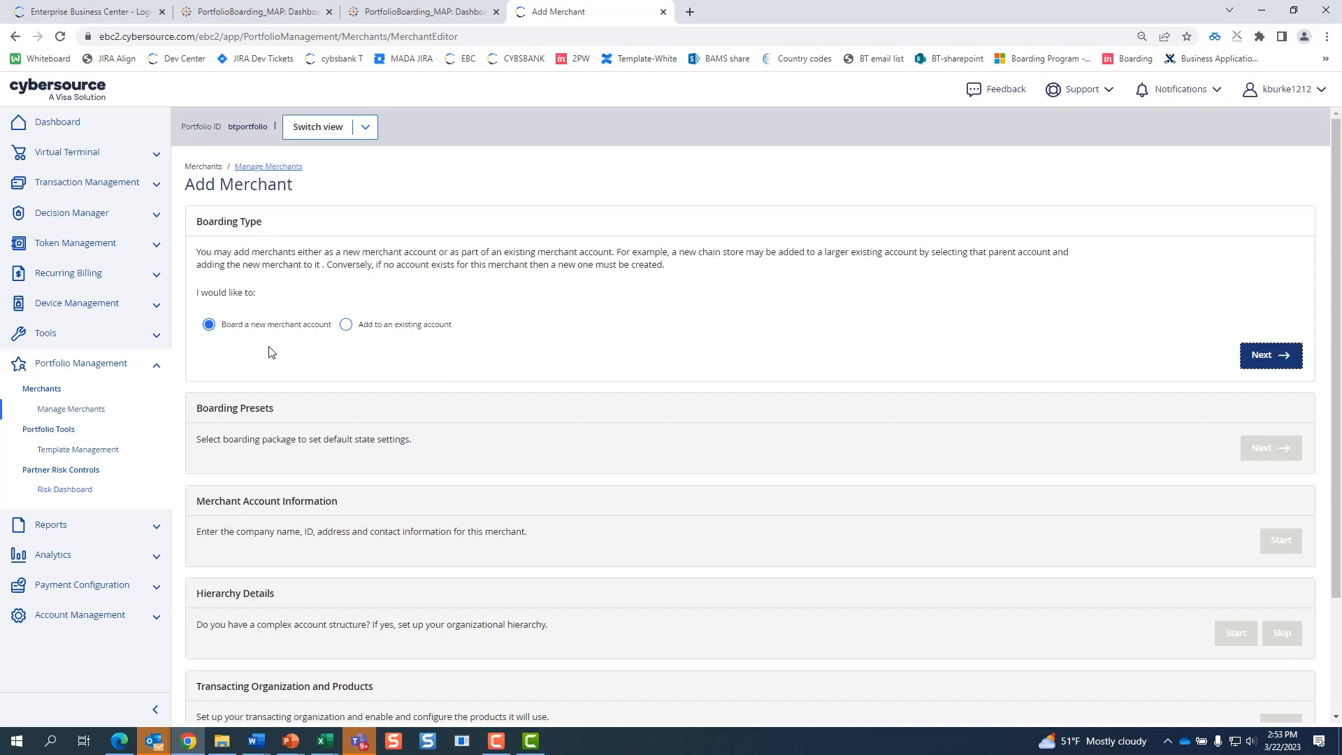
{"action": "left_click", "coordinate": [1277, 360]}
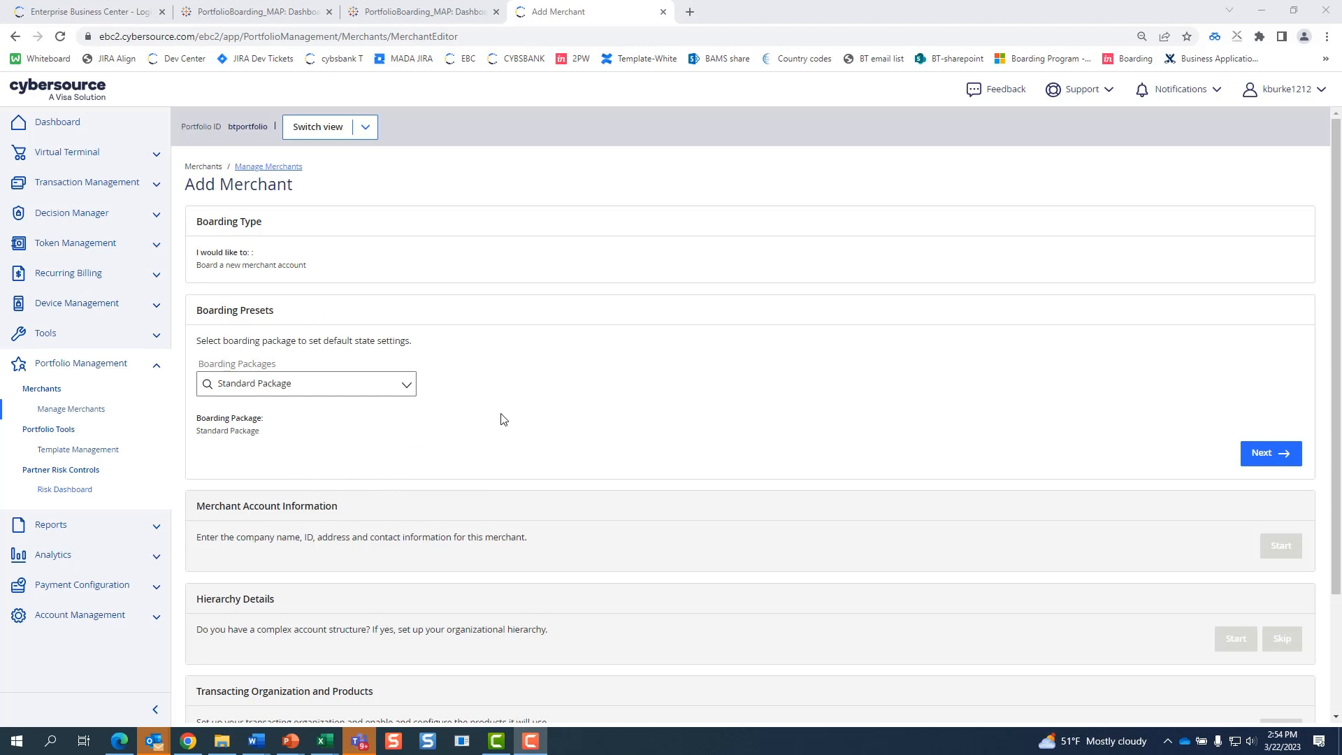
- Accept the Standard Package preset and begin the Merchant Account Information form
{"action": "left_click", "coordinate": [1263, 458]}
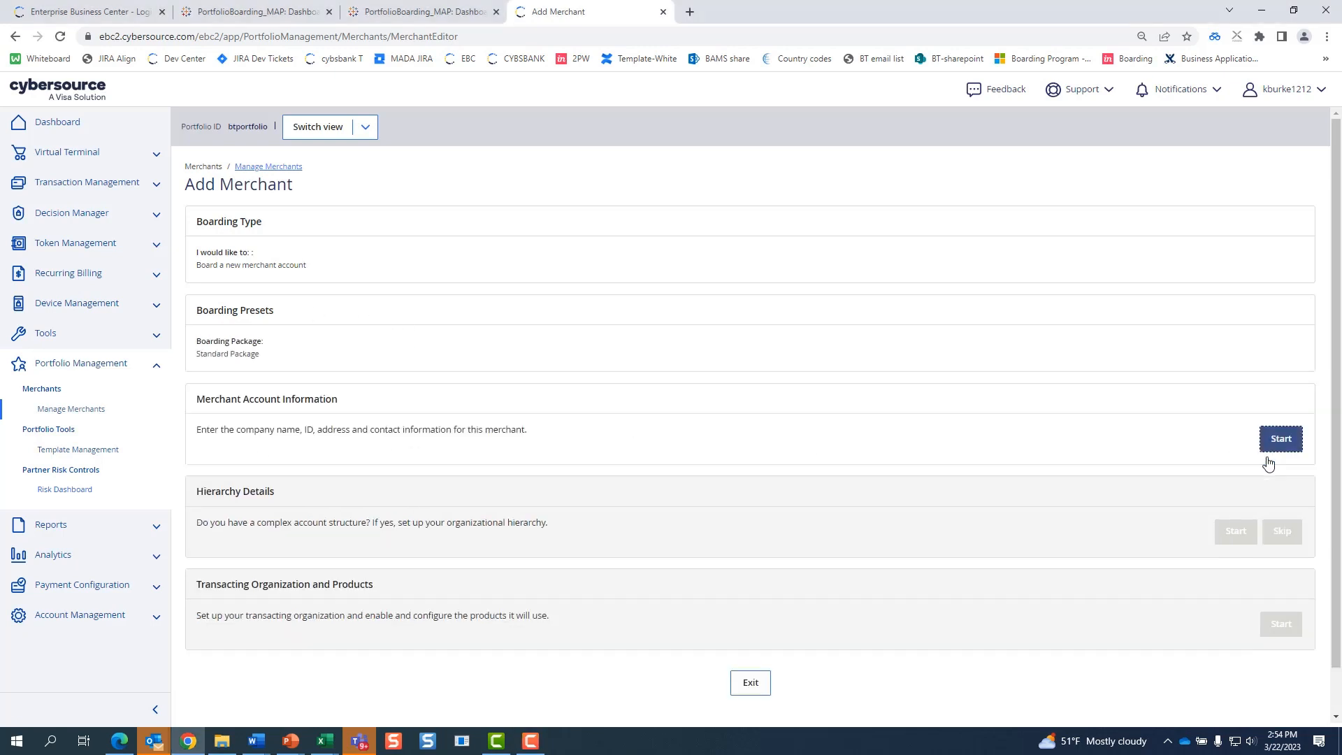
{"action": "left_click", "coordinate": [1283, 440]}
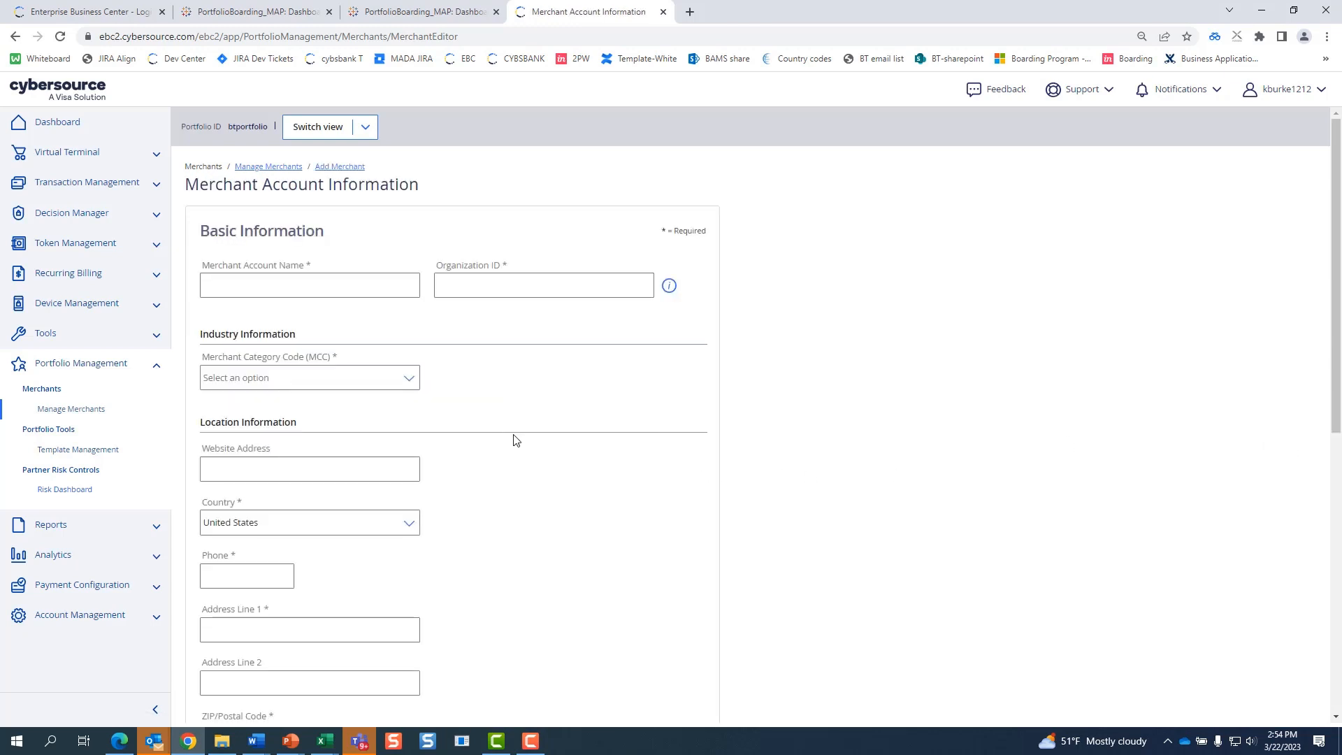
- Enter merchant name keithcoffee, its Organization ID, MCC 5814 Fast Food Restaurants, website and United States
{"action": "left_click", "coordinate": [350, 281]}
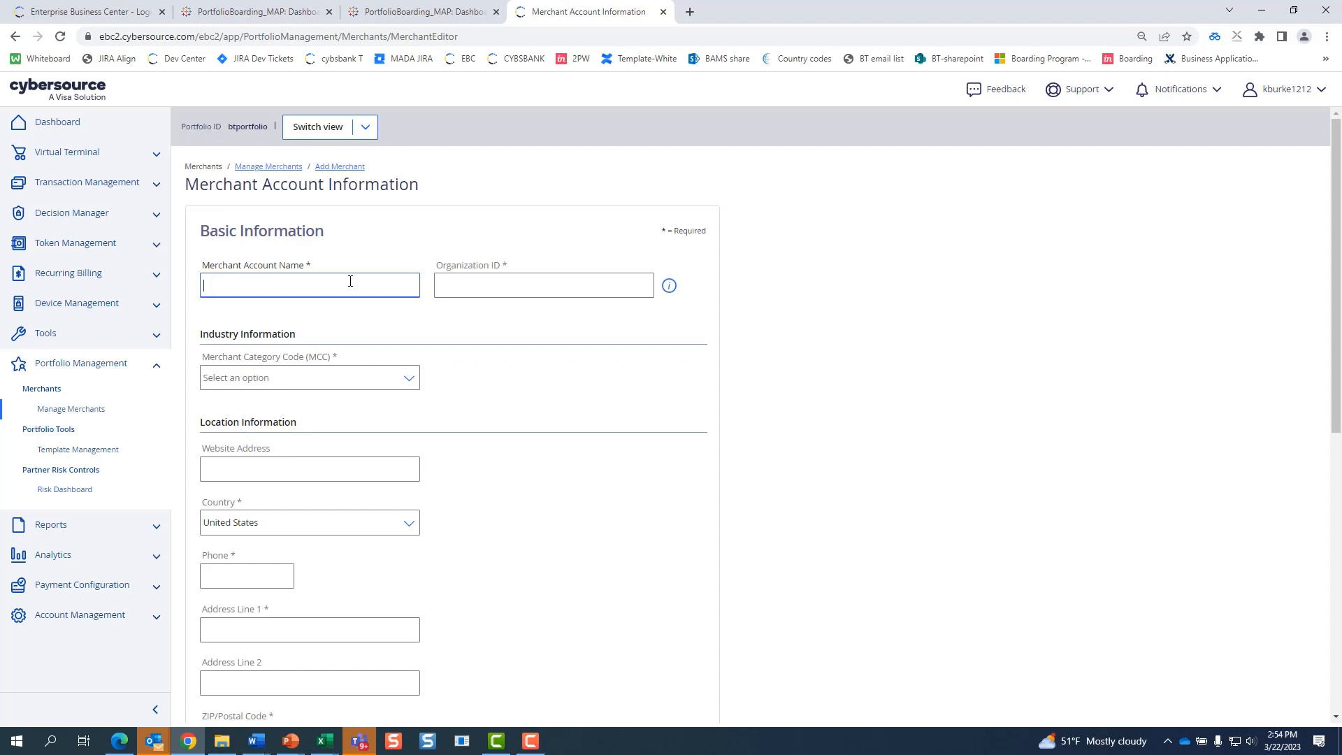
{"action": "key", "text": "Tab"}
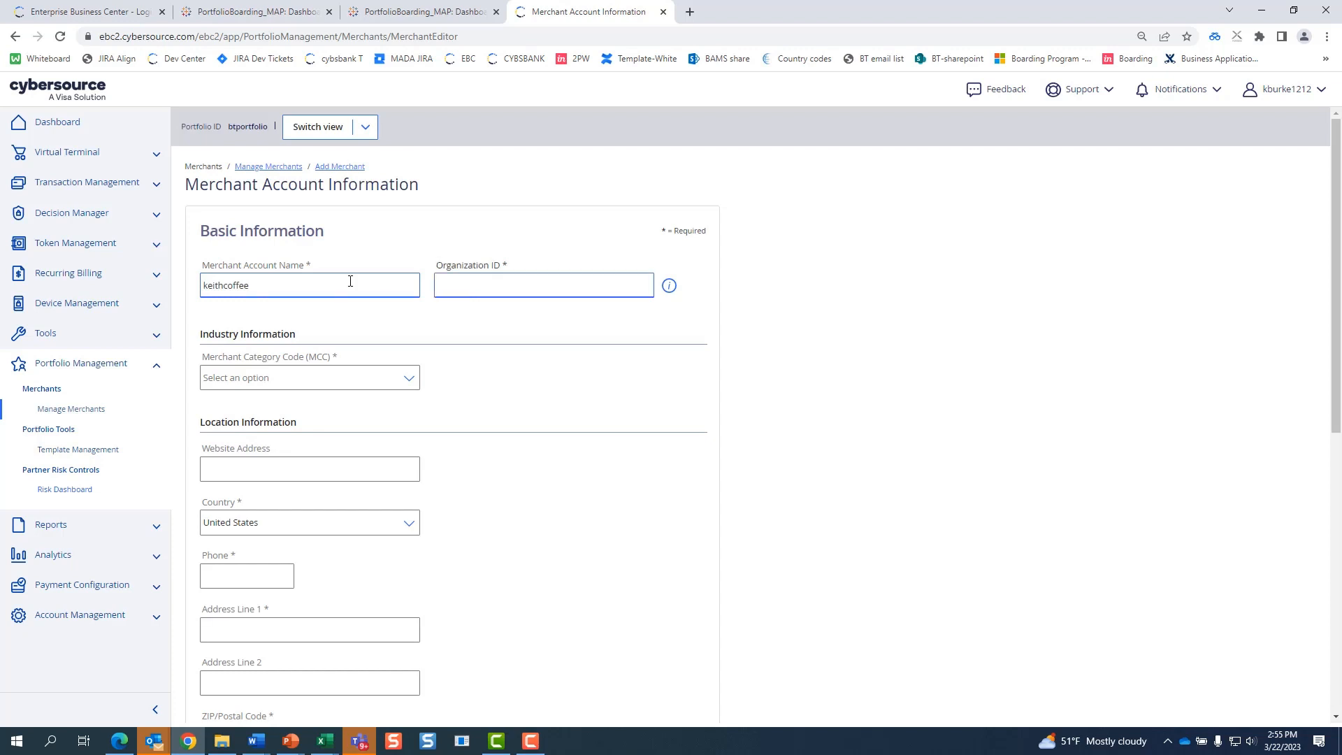
{"action": "left_click", "coordinate": [510, 291]}
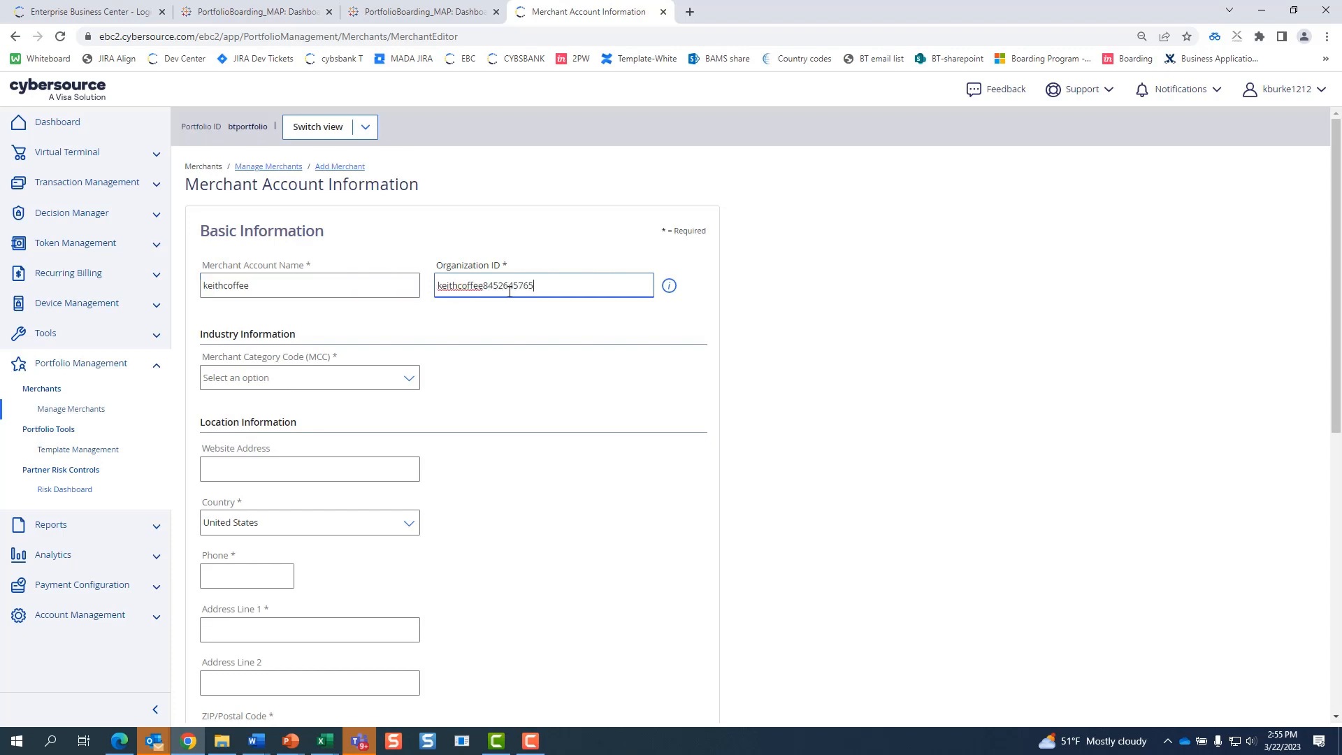
{"action": "left_click", "coordinate": [287, 381]}
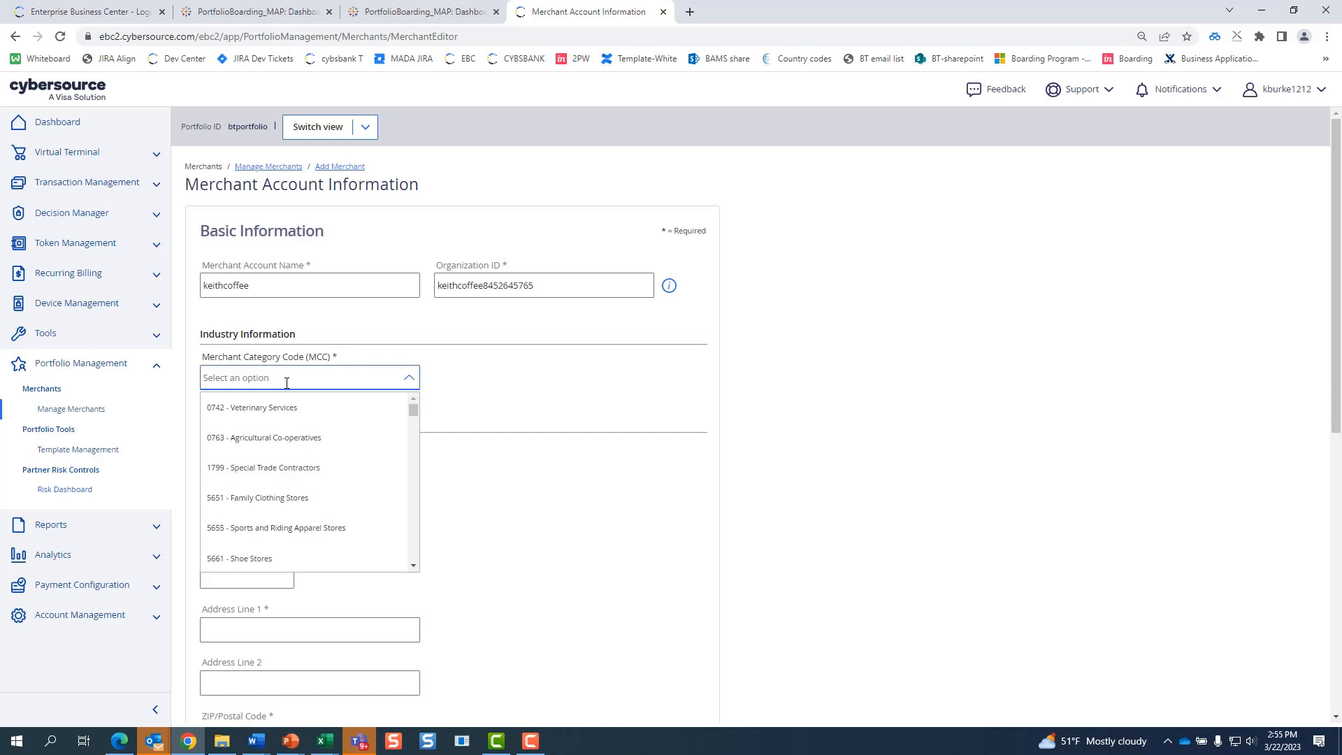
{"action": "type", "text": "foo"}
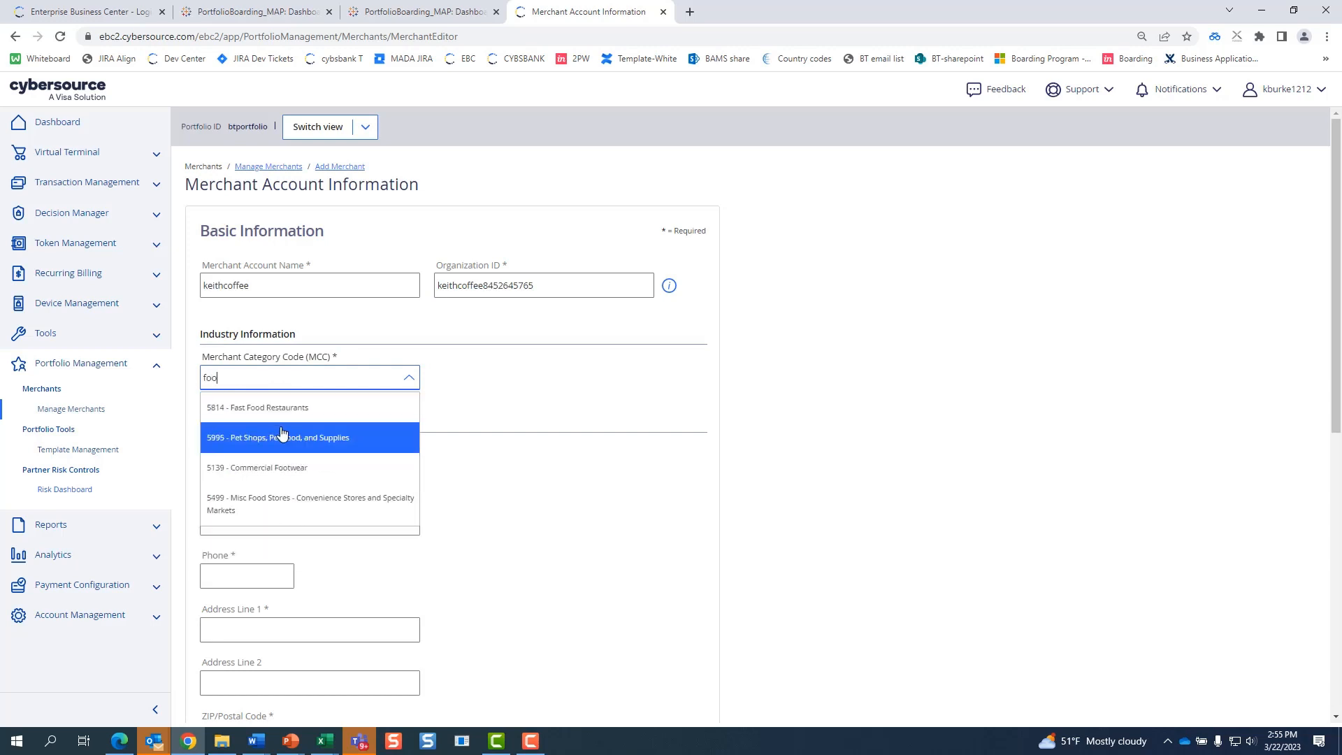
{"action": "left_click", "coordinate": [284, 412]}
{"action": "left_click", "coordinate": [282, 467]}
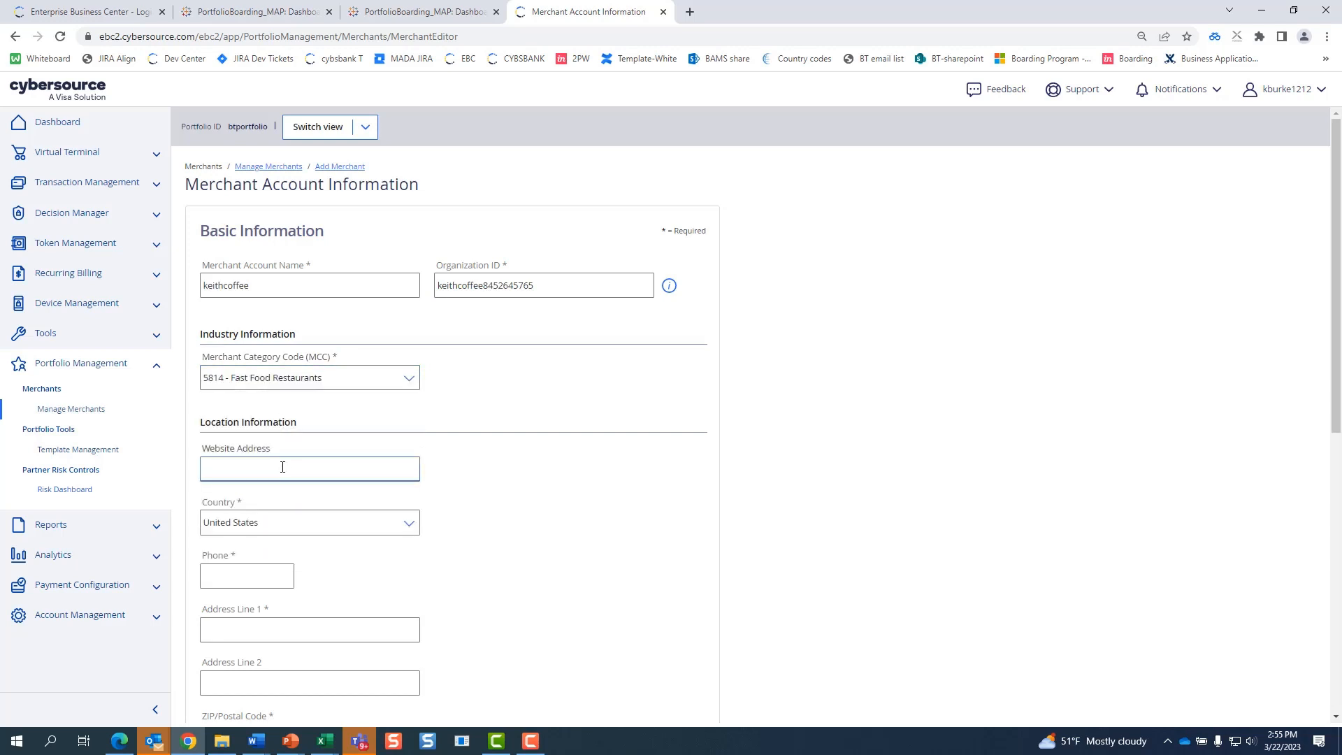
{"action": "type", "text": "https://www.wework_global_acct.com"}
{"action": "left_click", "coordinate": [294, 522]}
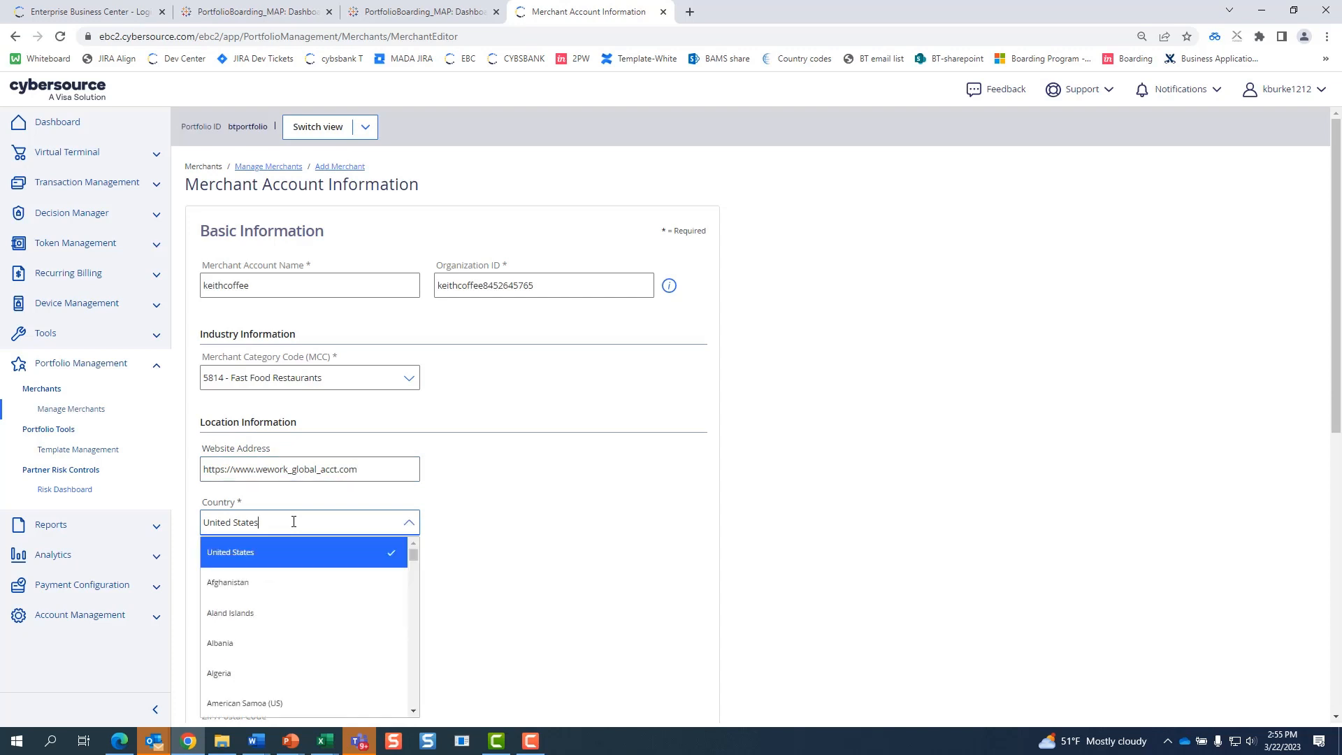
{"action": "left_click", "coordinate": [509, 530]}
- Fill in the business phone number, street address, ZIP code, Alabama as state, and city
{"action": "scroll", "coordinate": [510, 531], "scroll_direction": "down", "scroll_amount": 3}
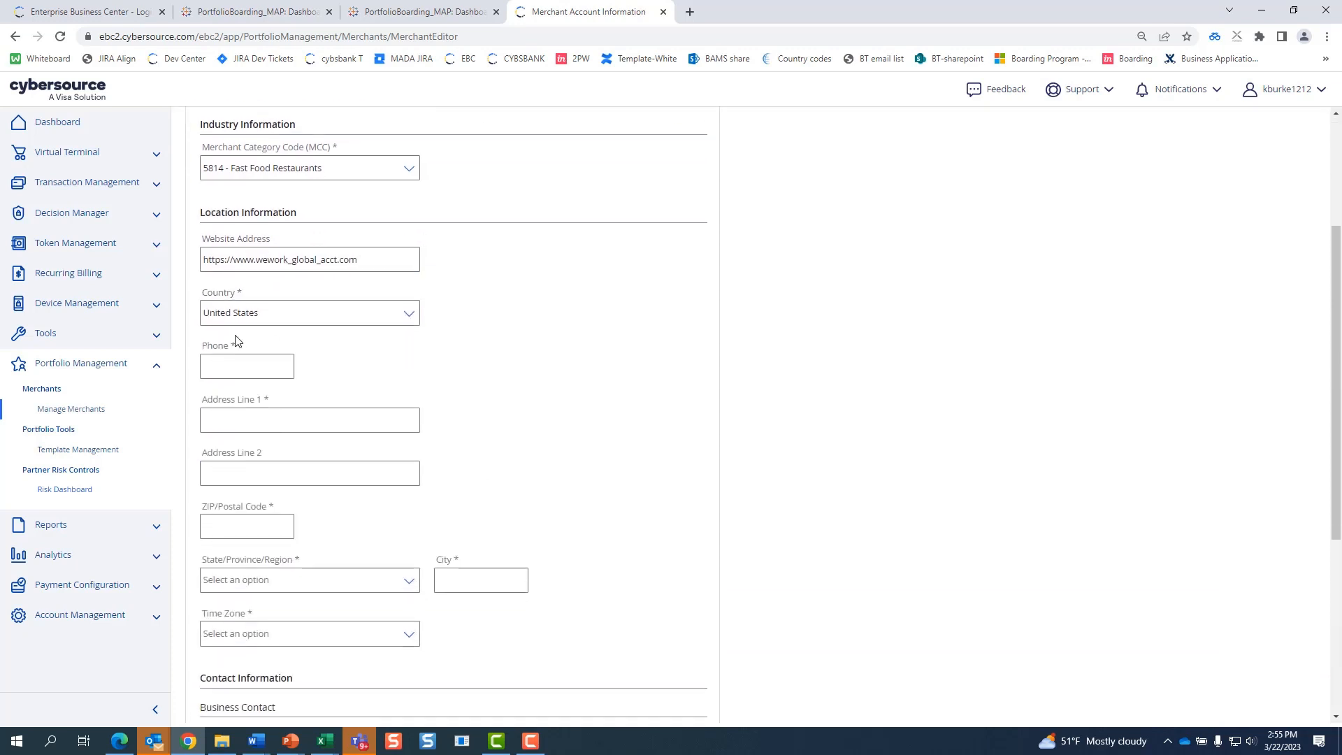
{"action": "left_click", "coordinate": [239, 374]}
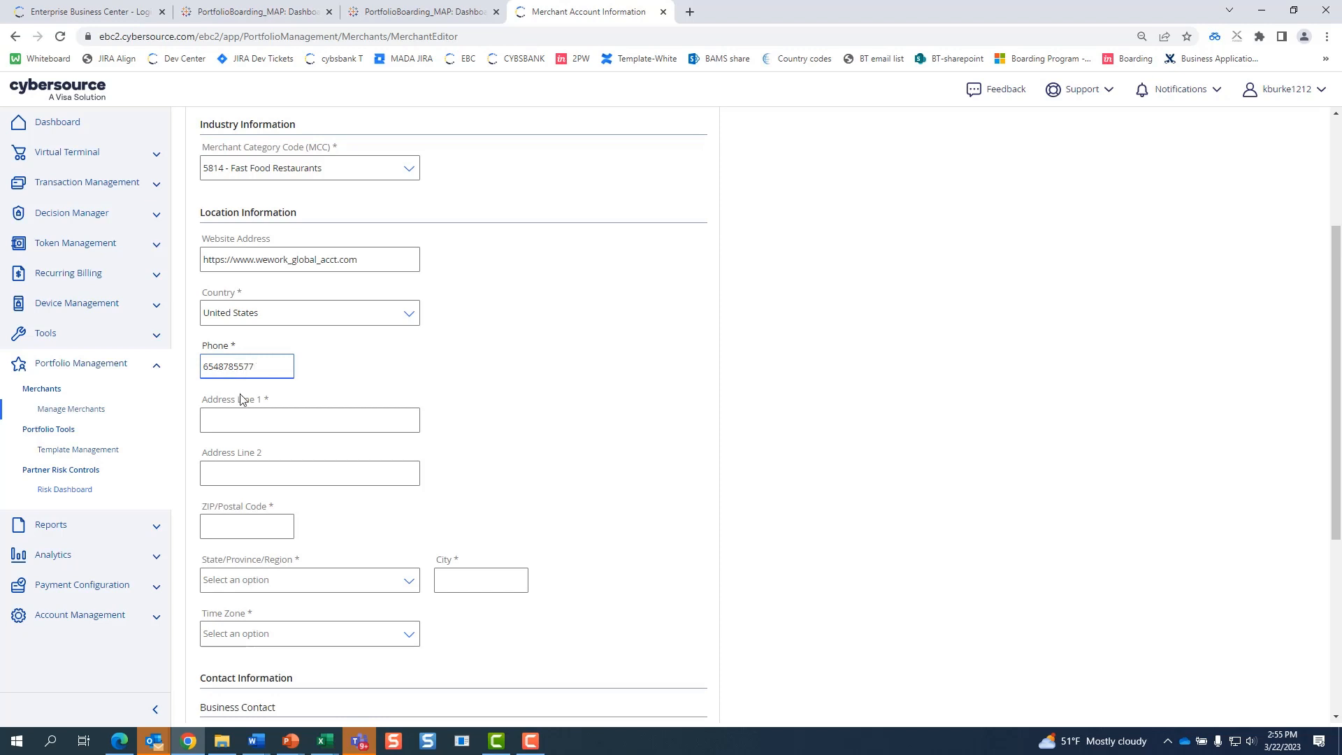
{"action": "left_click", "coordinate": [251, 411]}
{"action": "type", "text": "123 m"}
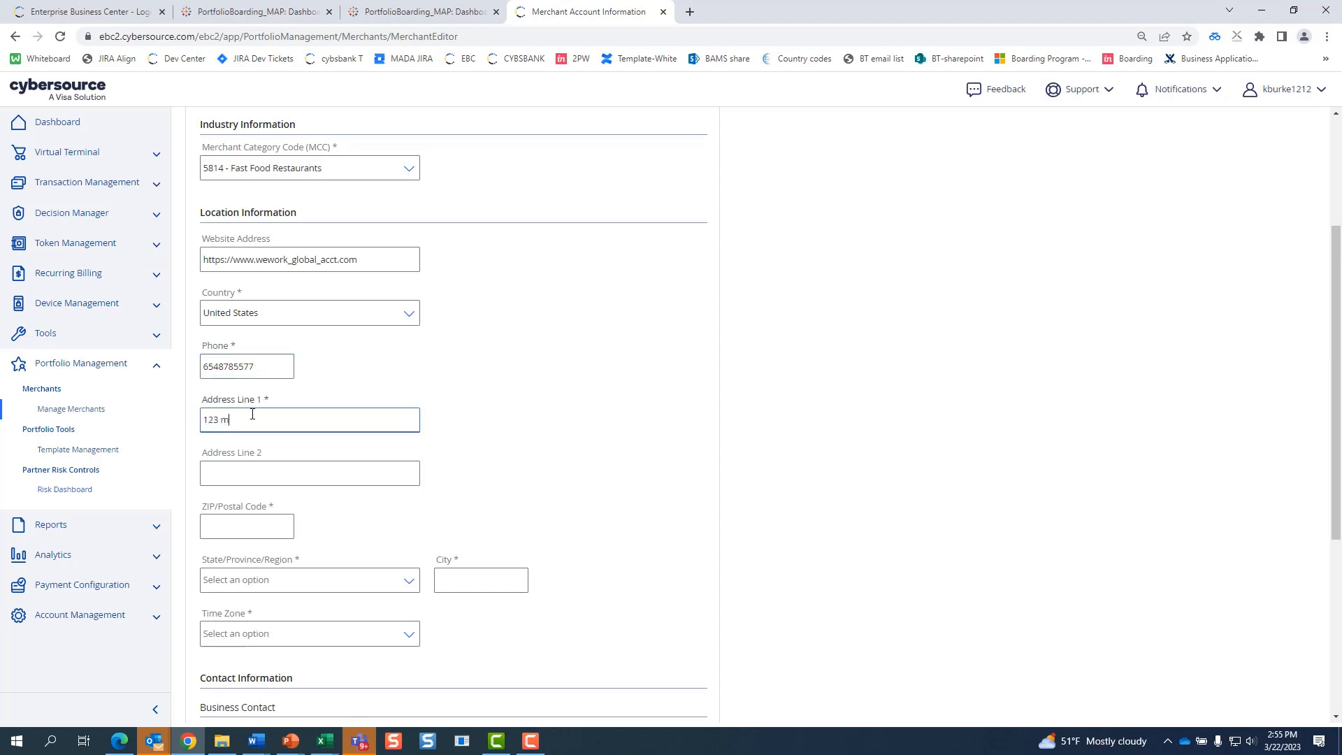
{"action": "type", "text": "ain st"}
{"action": "left_click", "coordinate": [271, 526]}
{"action": "type", "text": "654"}
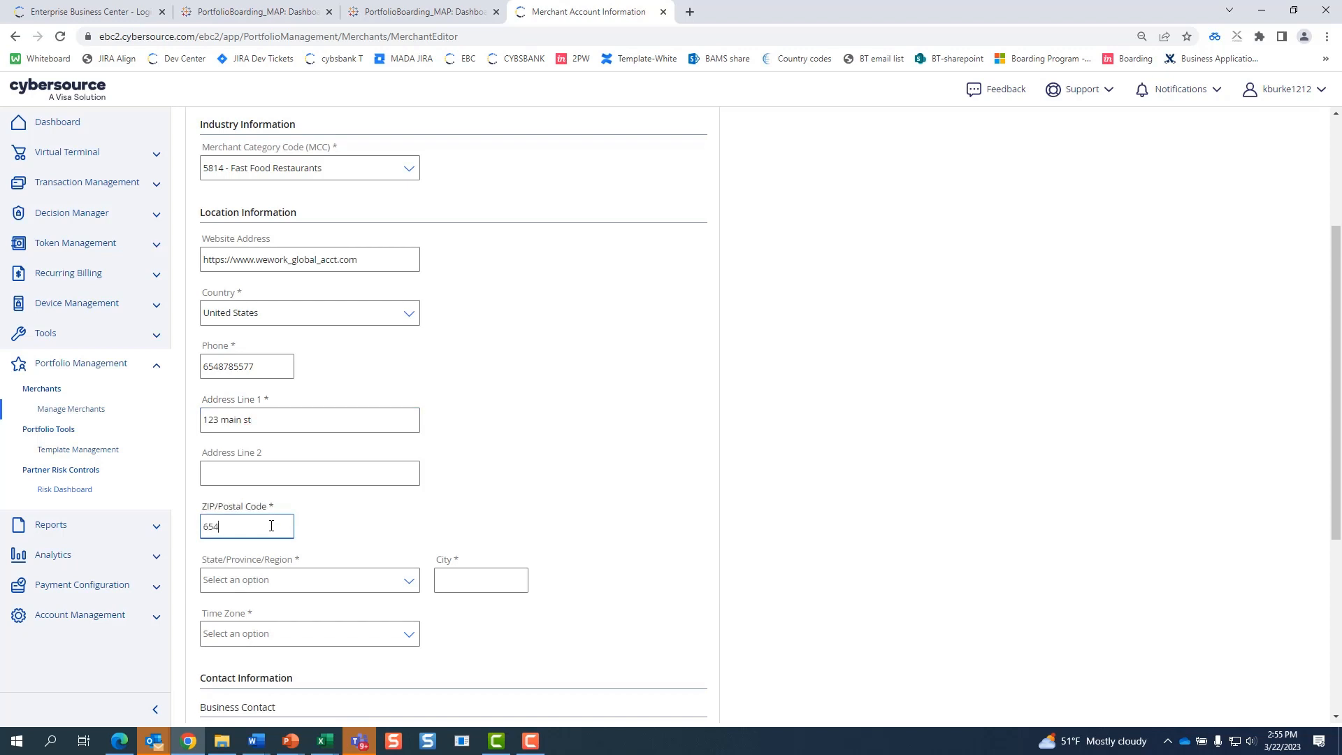
{"action": "type", "text": "87"}
{"action": "left_click", "coordinate": [291, 581]}
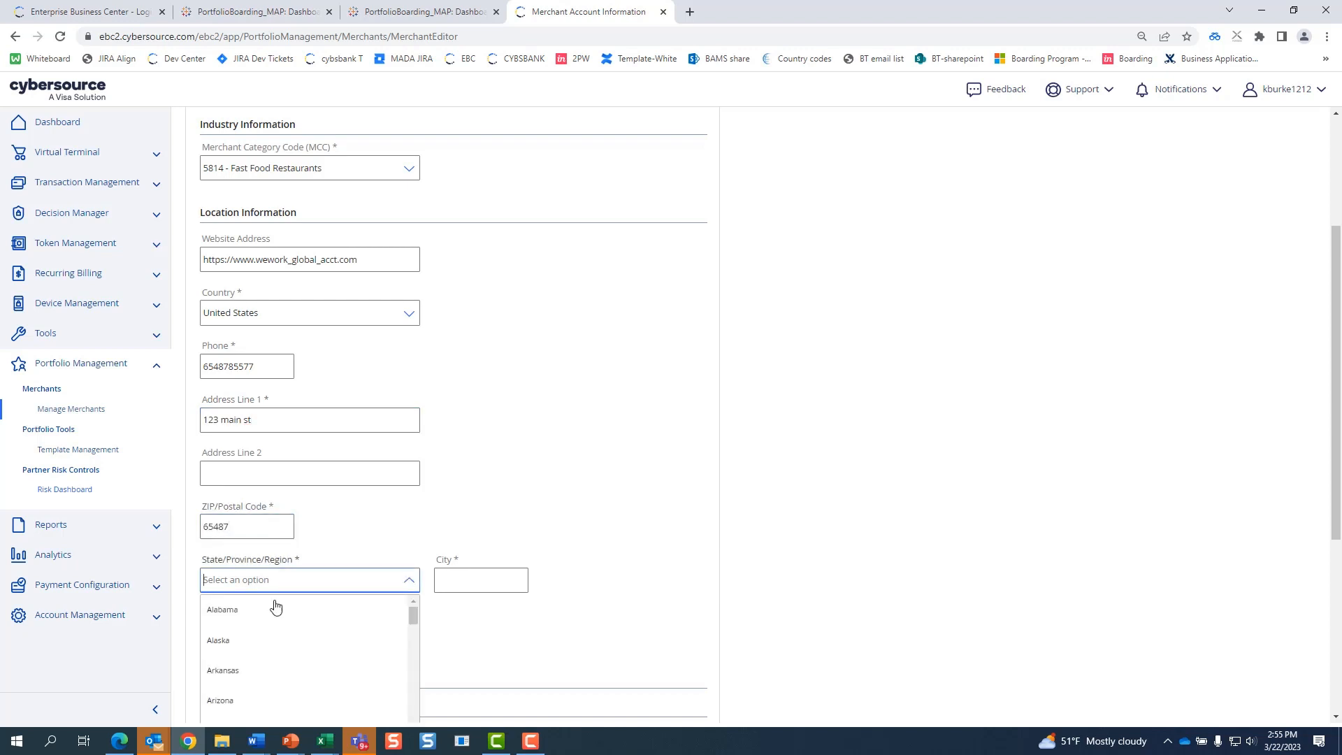
{"action": "left_click", "coordinate": [279, 615]}
{"action": "left_click", "coordinate": [485, 586]}
{"action": "type", "text": "salem"}
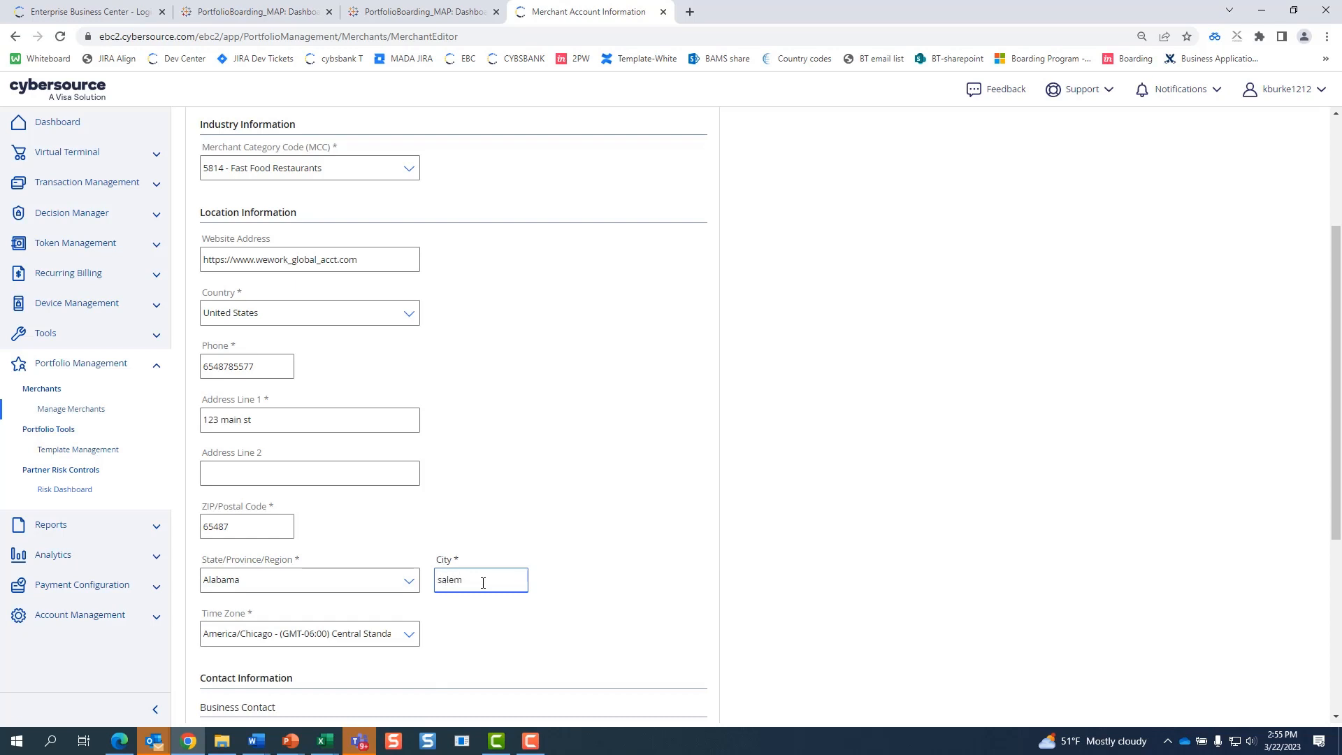
{"action": "scroll", "coordinate": [330, 555], "scroll_direction": "down", "scroll_amount": 4}
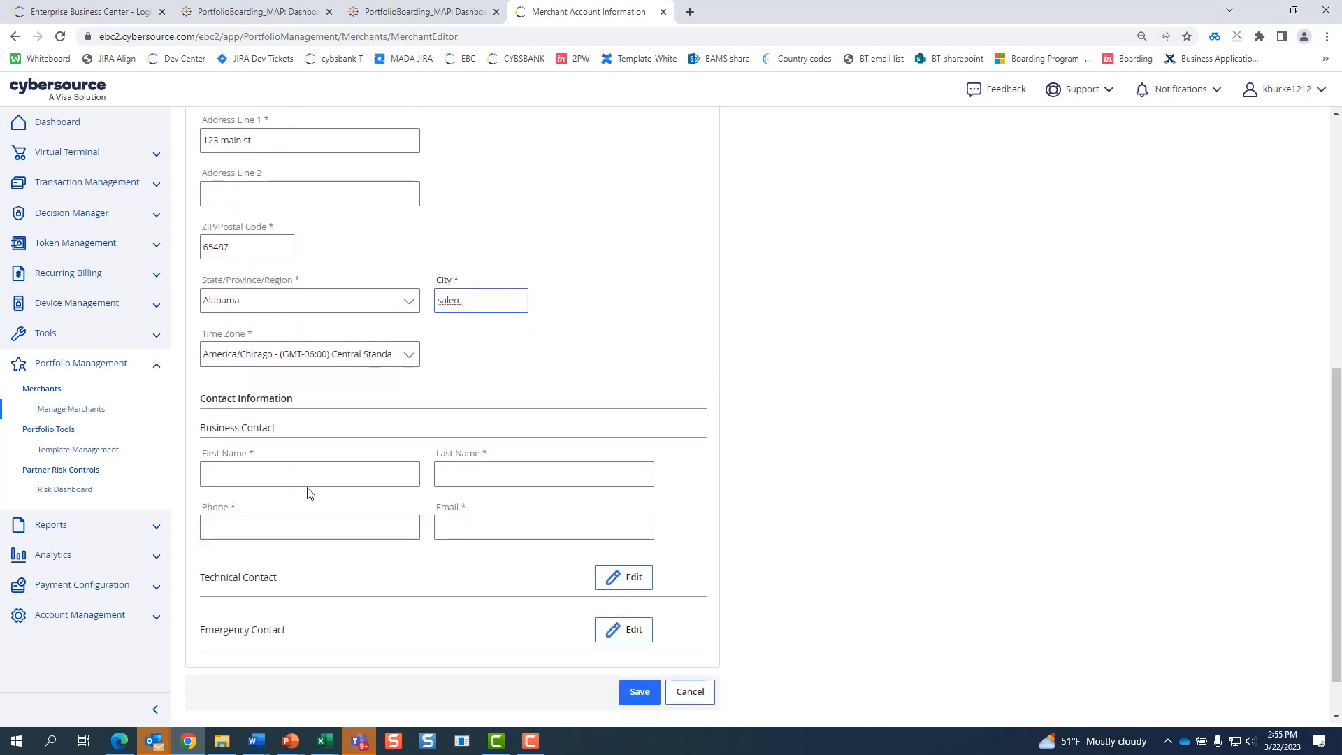
- Enter the business contact's first and last name, phone and e-mail, then save the account information
{"action": "left_click", "coordinate": [304, 473]}
{"action": "type", "text": "name"}
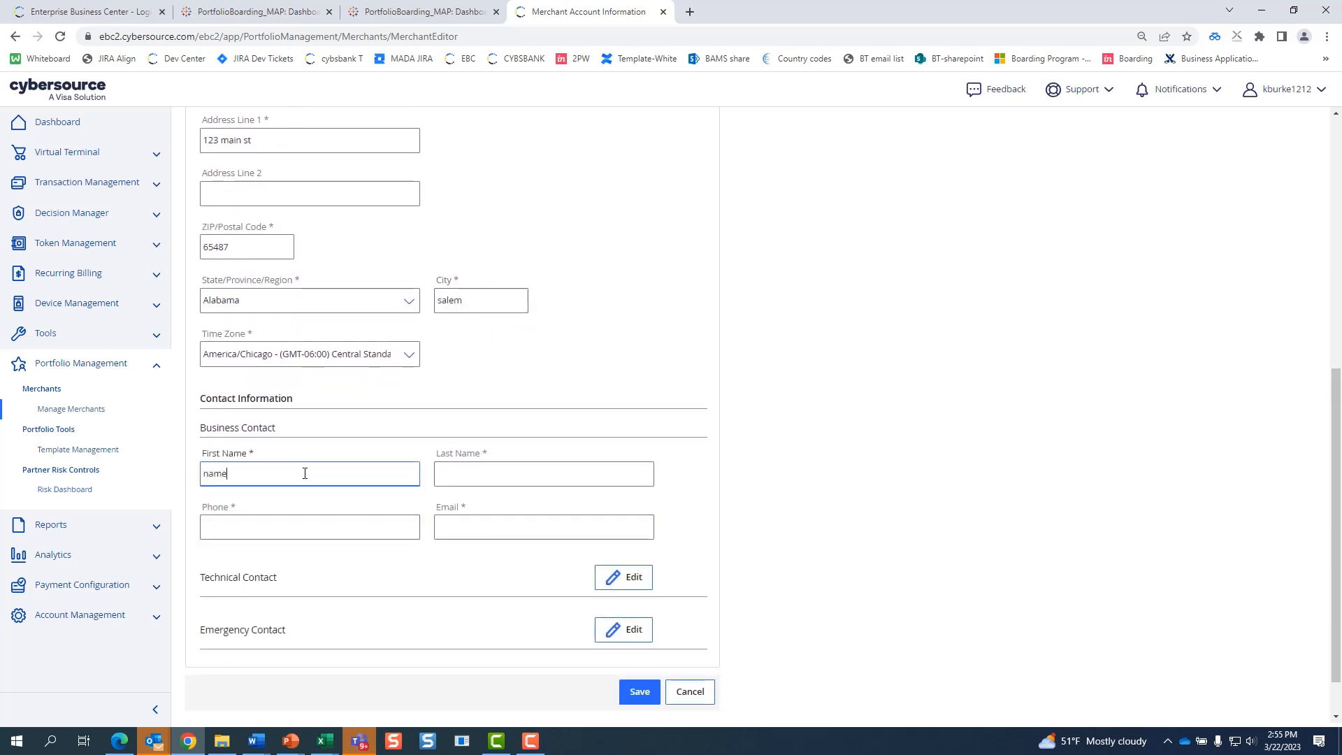
{"action": "key", "text": "Tab"}
{"action": "type", "text": "name"}
{"action": "key", "text": "Tab"}
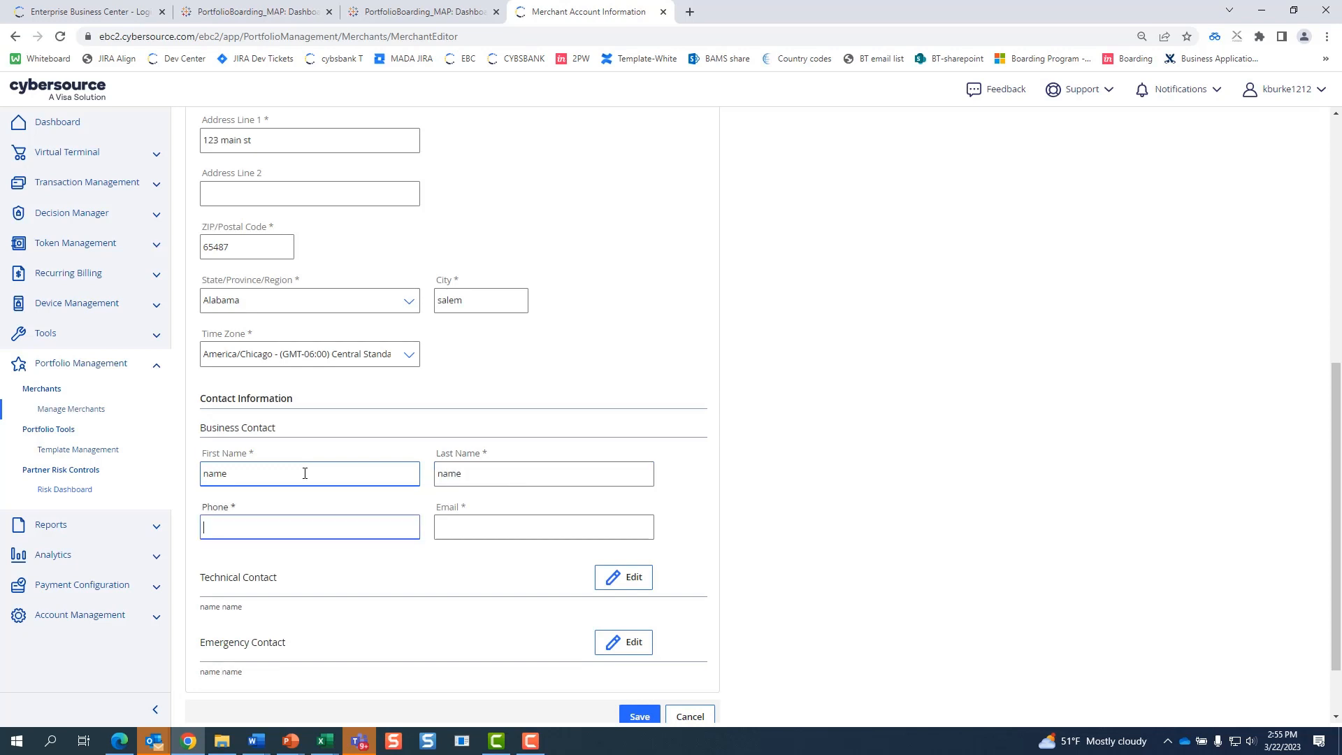
{"action": "type", "text": "65487852"}
{"action": "key", "text": "Tab"}
{"action": "type", "text": "name"}
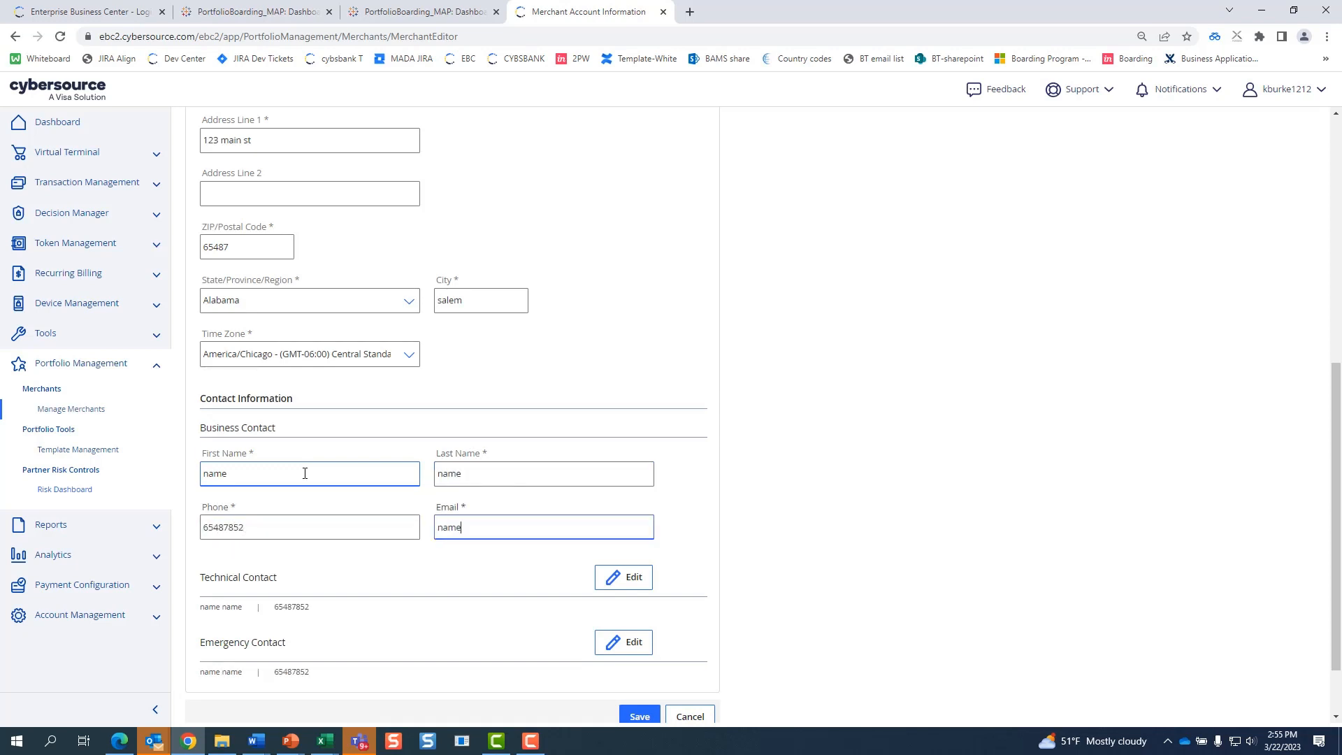
{"action": "type", "text": "@name.com"}
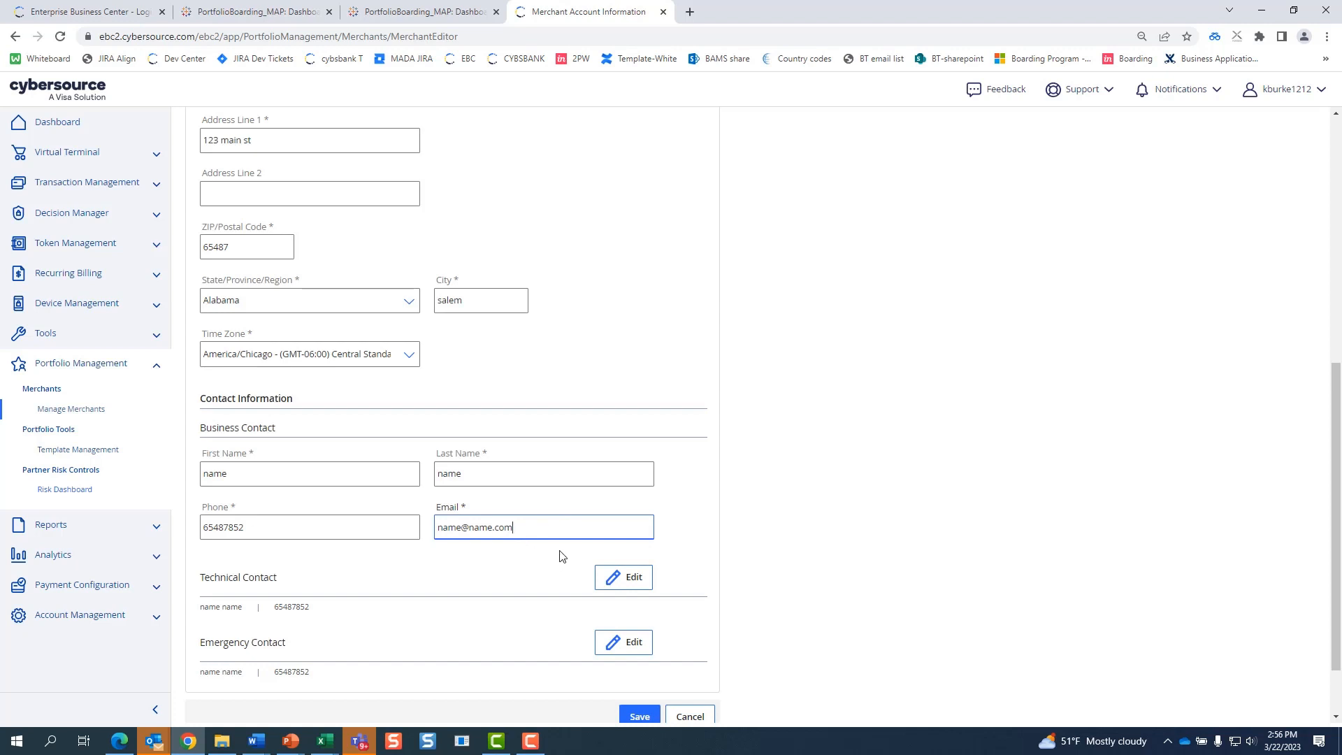
{"action": "scroll", "coordinate": [953, 527], "scroll_direction": "down", "scroll_amount": 2}
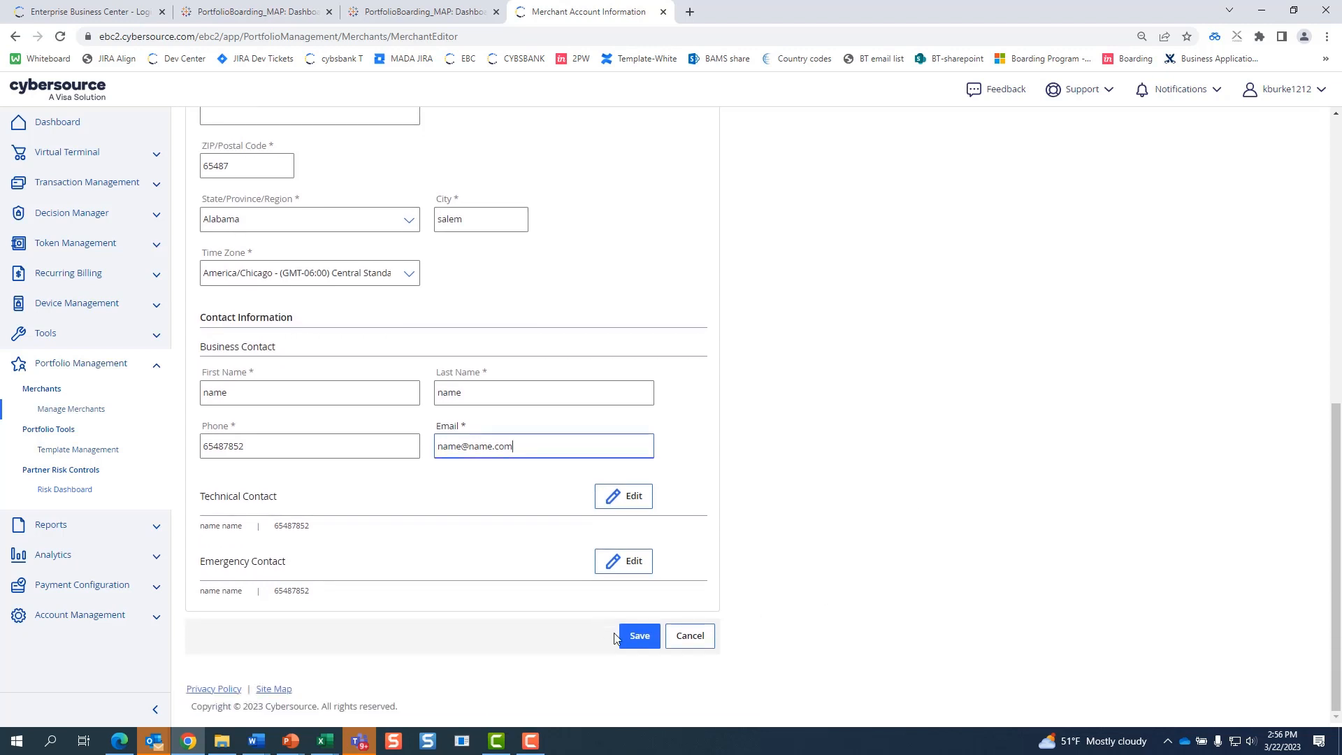
{"action": "left_click", "coordinate": [646, 643]}
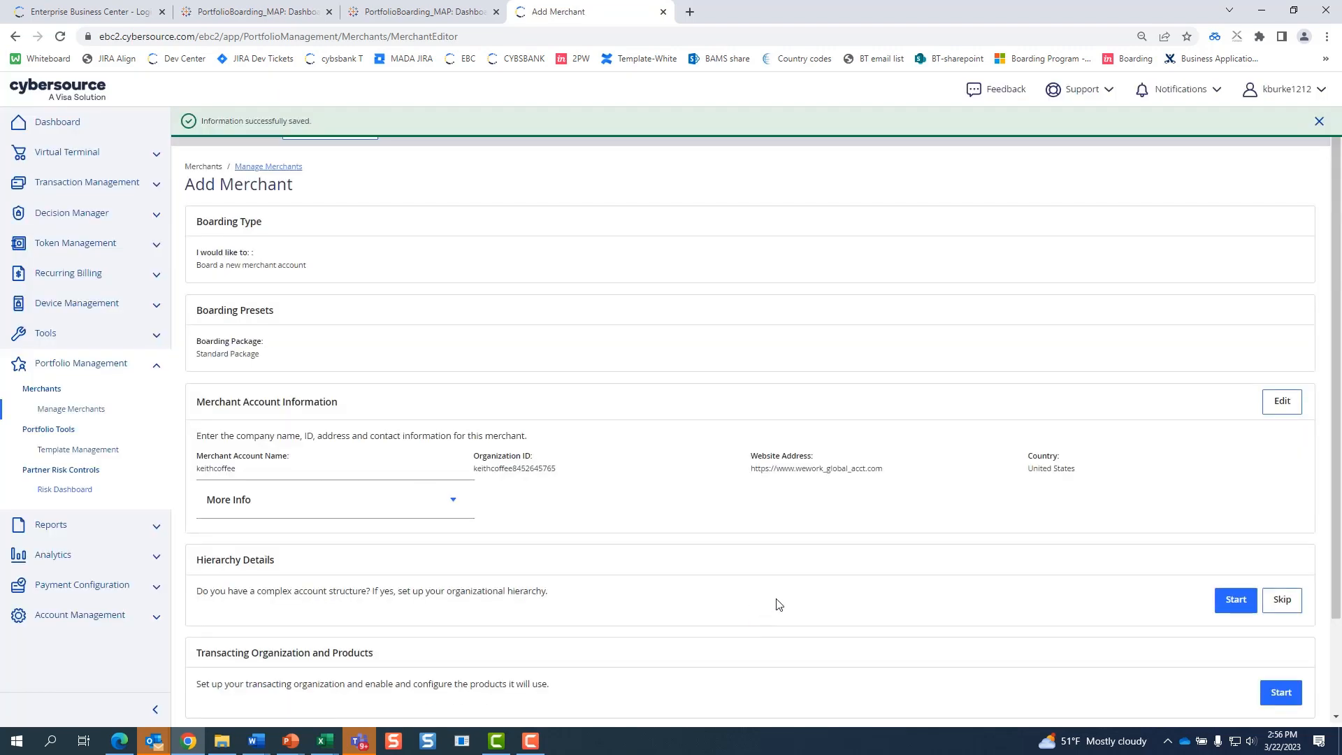
- Bring up the PowerPoint pitch deck on its Organizational Hierarchy slide
{"action": "mouse_move", "coordinate": [295, 745]}
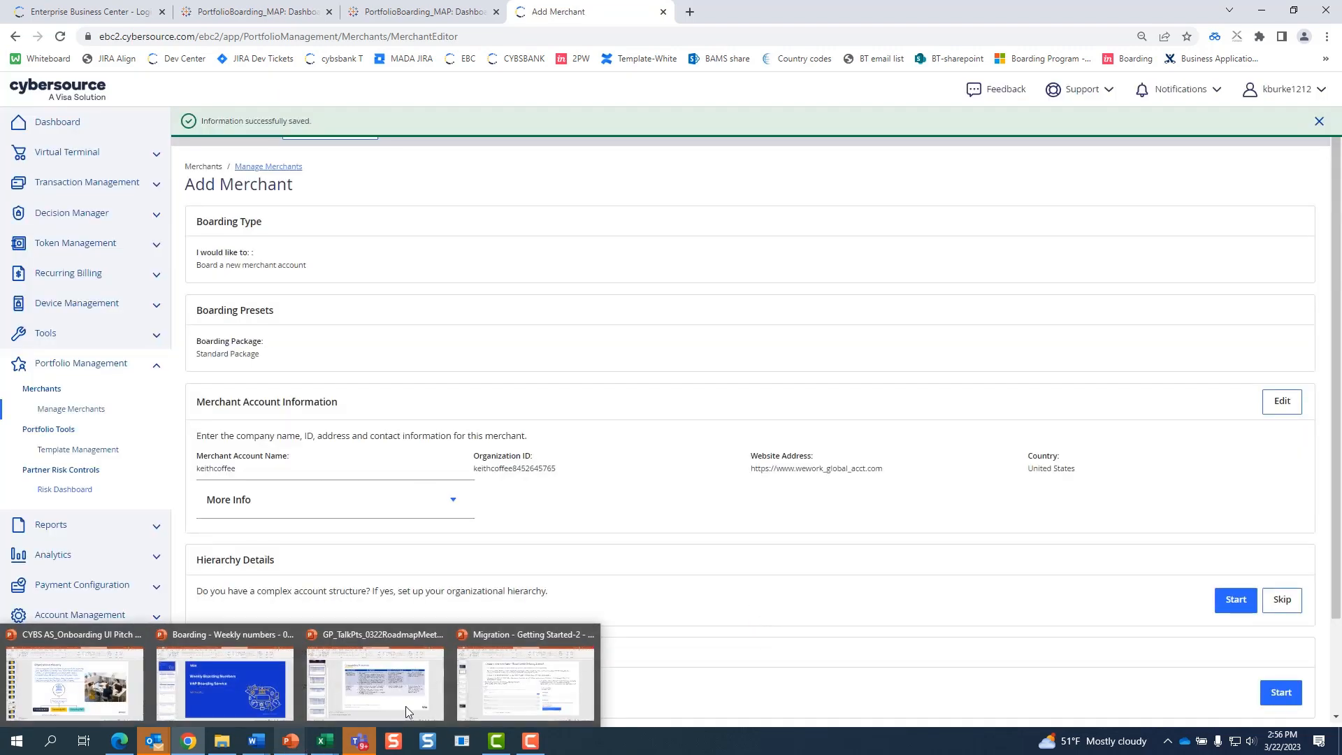
{"action": "left_click", "coordinate": [54, 701]}
{"action": "left_click", "coordinate": [37, 537]}
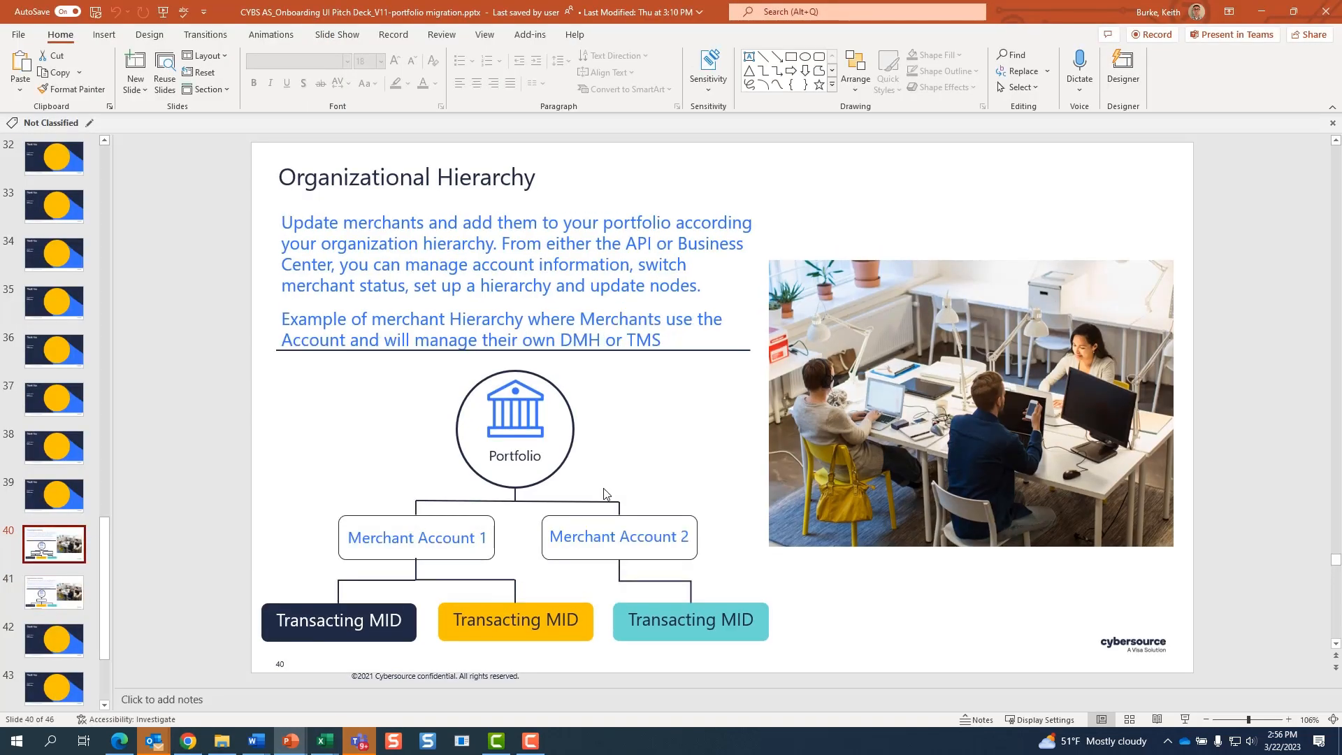
- Point out the Portfolio, Merchant Account 1 and Transacting MID boxes, then return to Chrome
{"action": "left_click", "coordinate": [539, 424]}
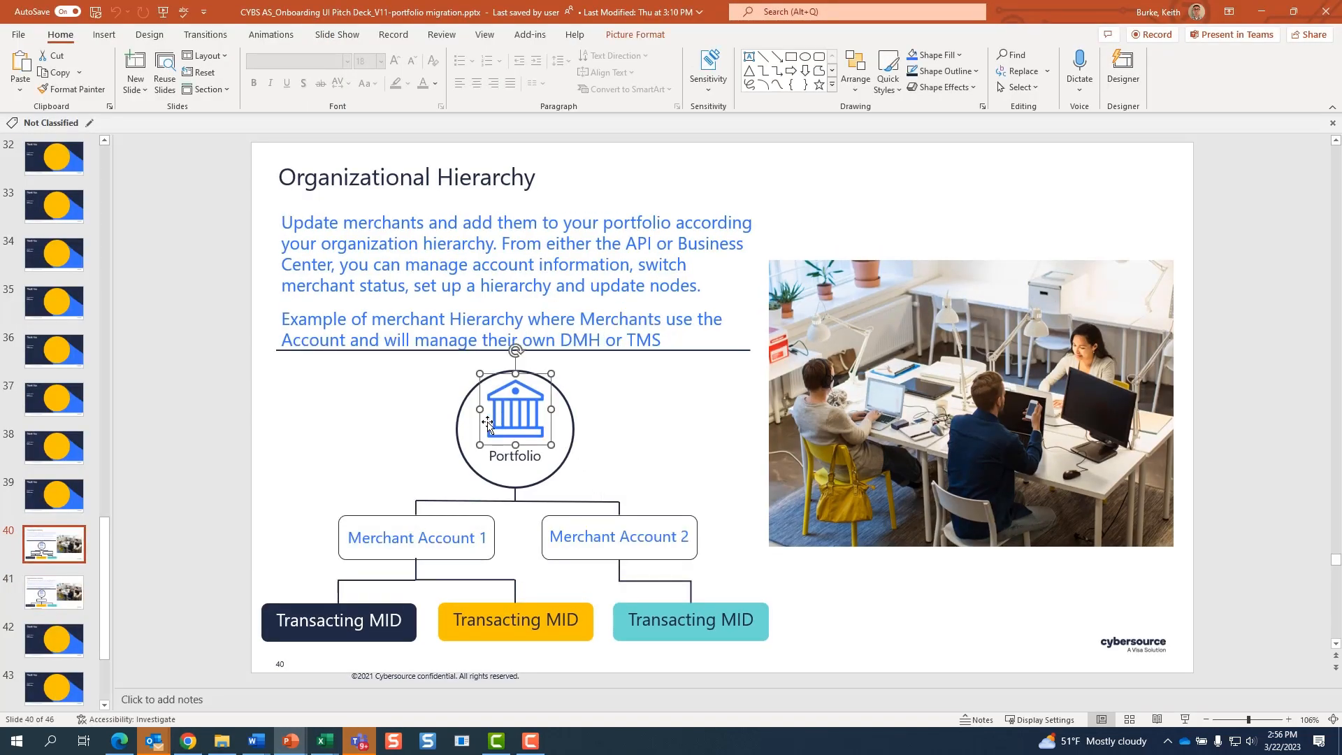
{"action": "left_click", "coordinate": [427, 537]}
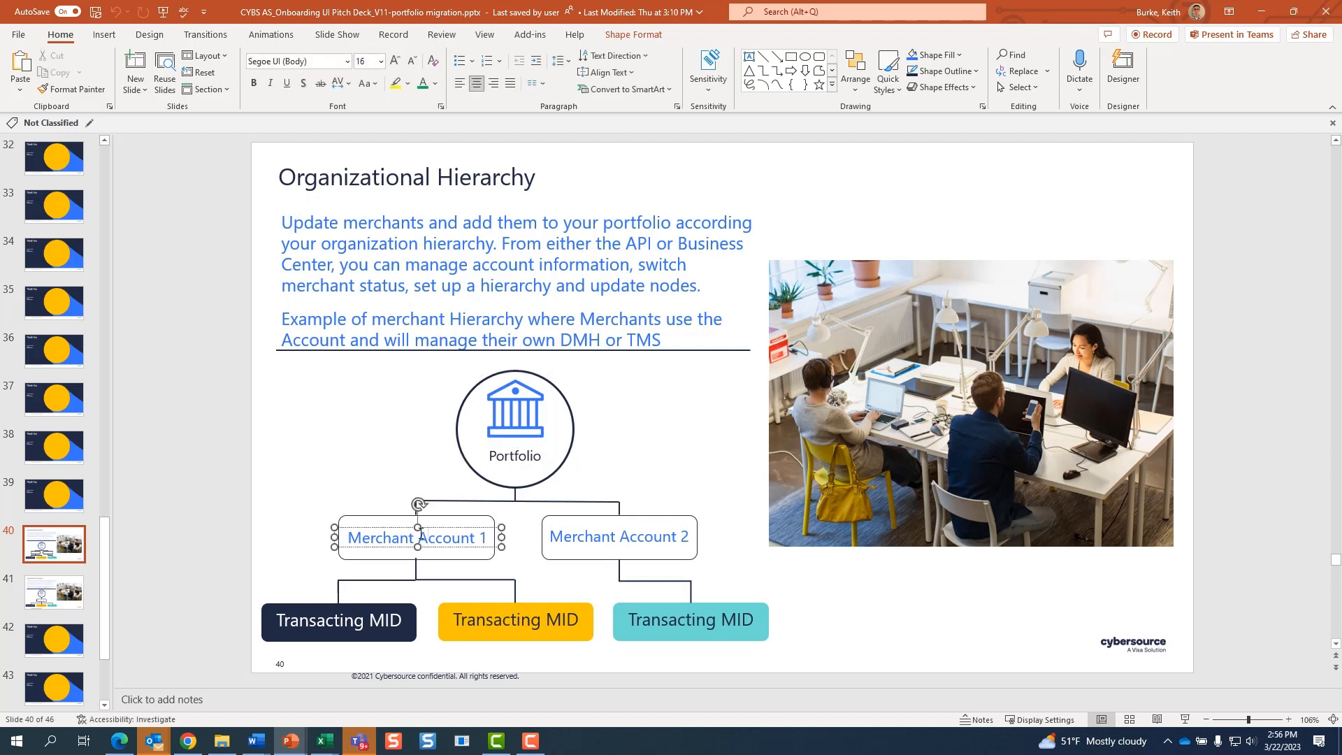
{"action": "left_click", "coordinate": [354, 620]}
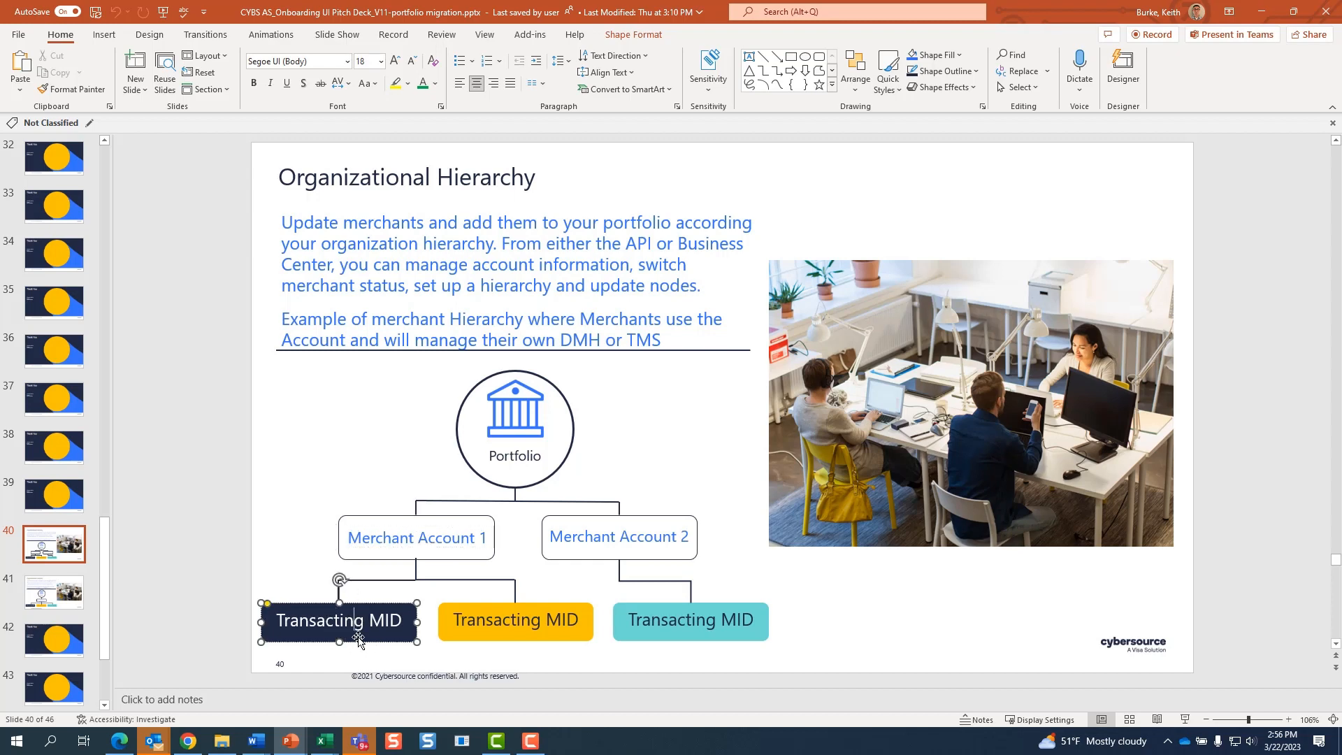
{"action": "key", "text": "alt+Tab"}
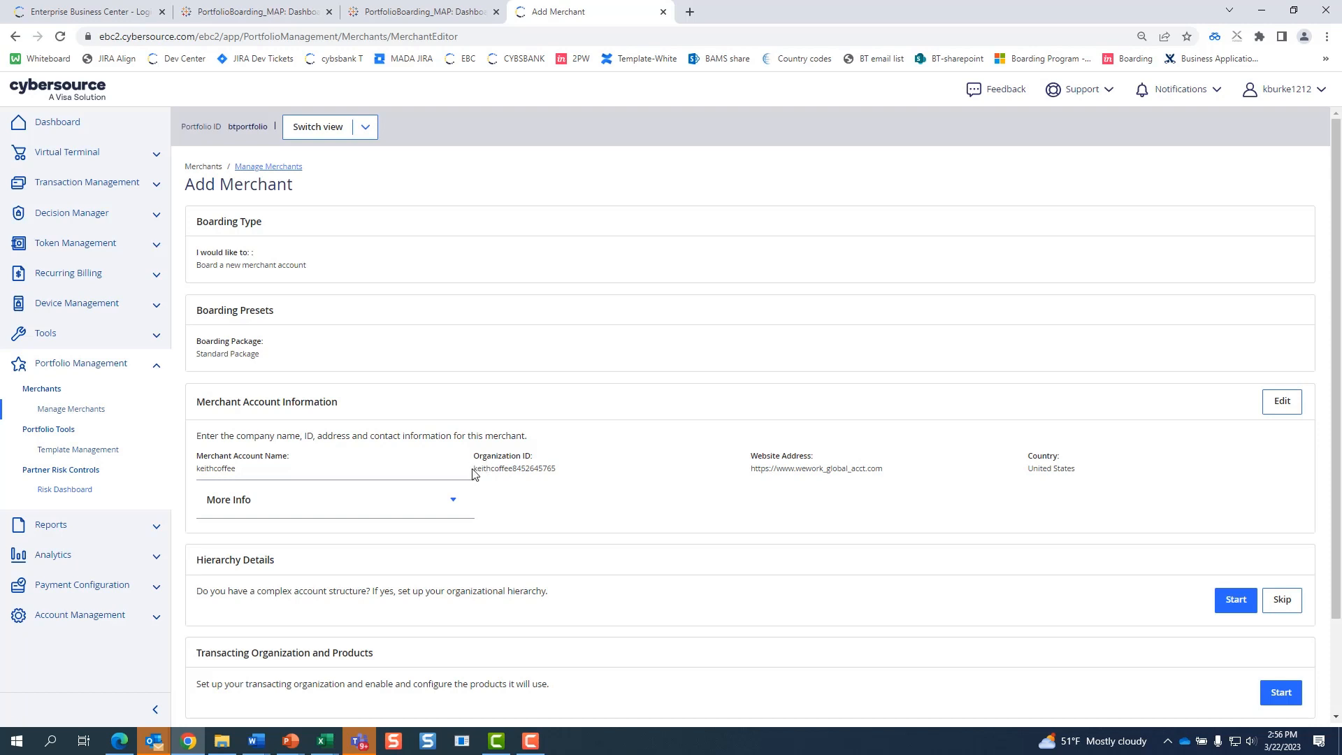
{"action": "triple_click", "coordinate": [474, 474]}
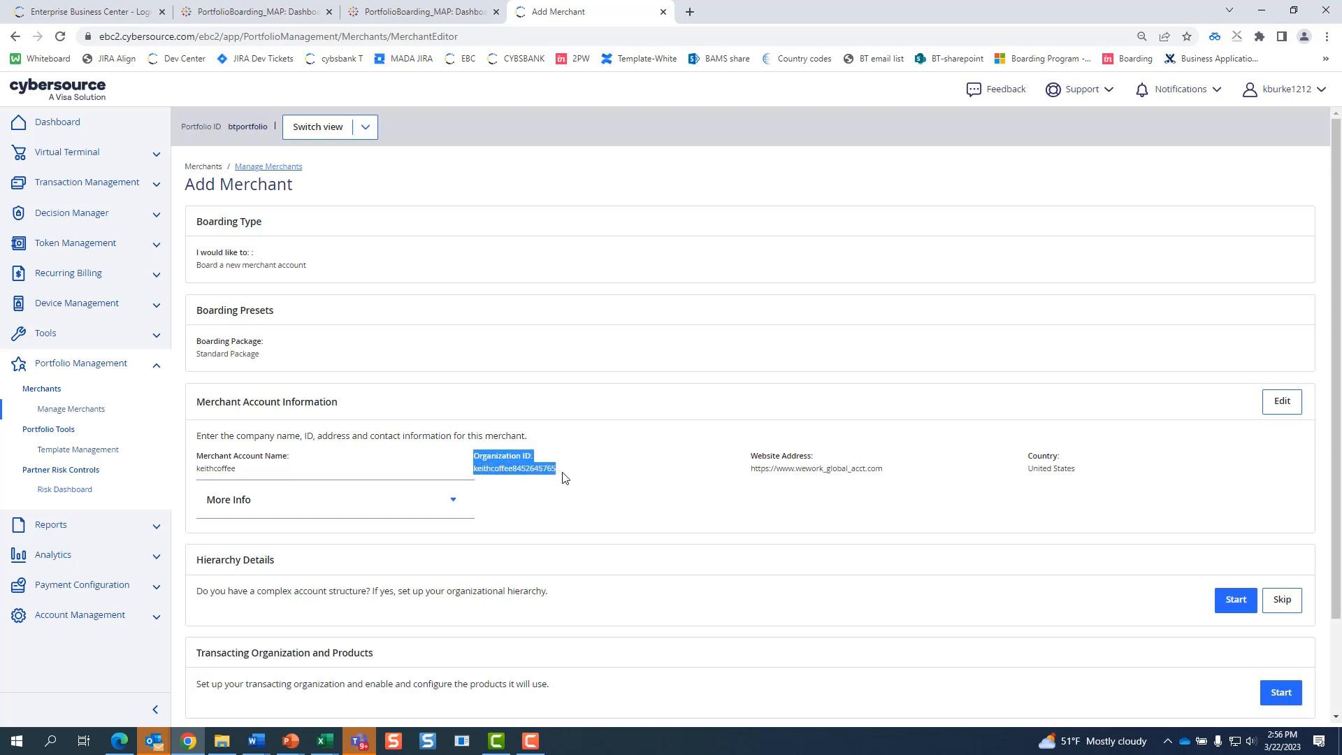
{"action": "scroll", "coordinate": [1052, 501], "scroll_direction": "down", "scroll_amount": 2}
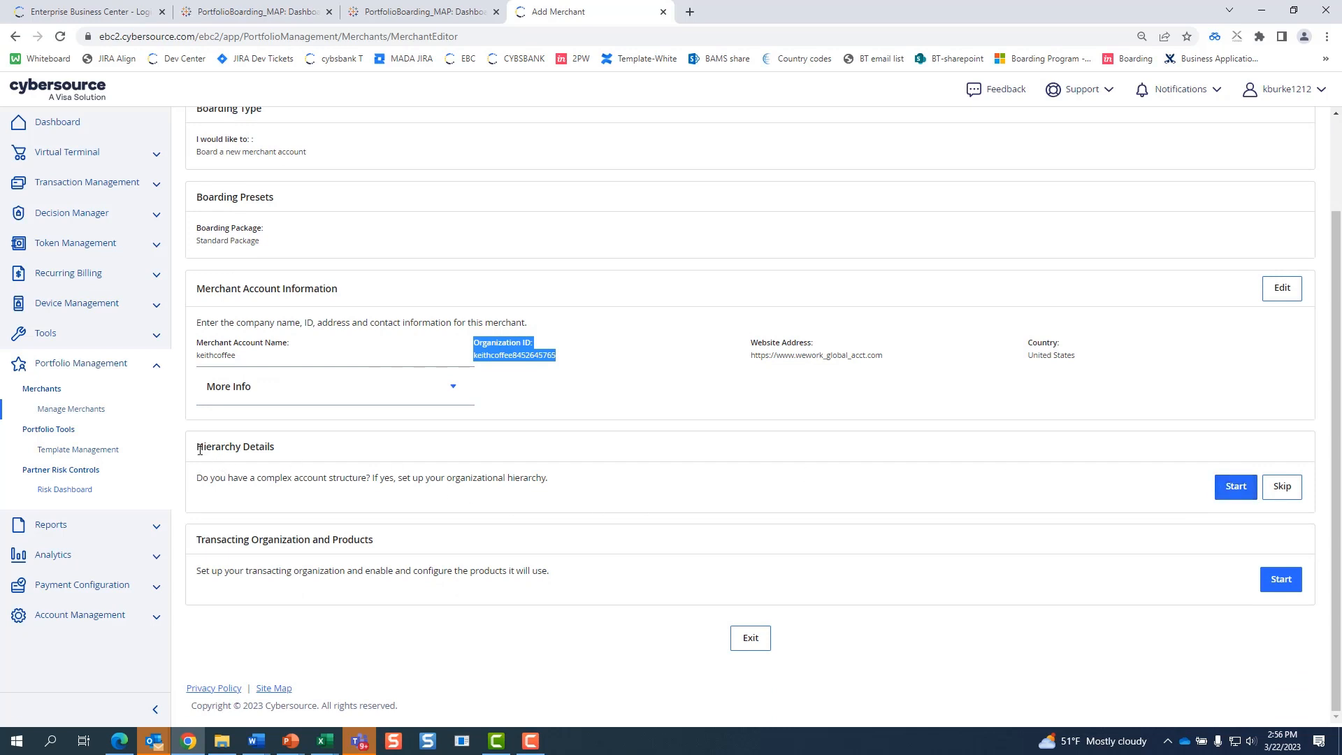
{"action": "left_click_drag", "start_coordinate": [197, 449], "coordinate": [301, 456]}
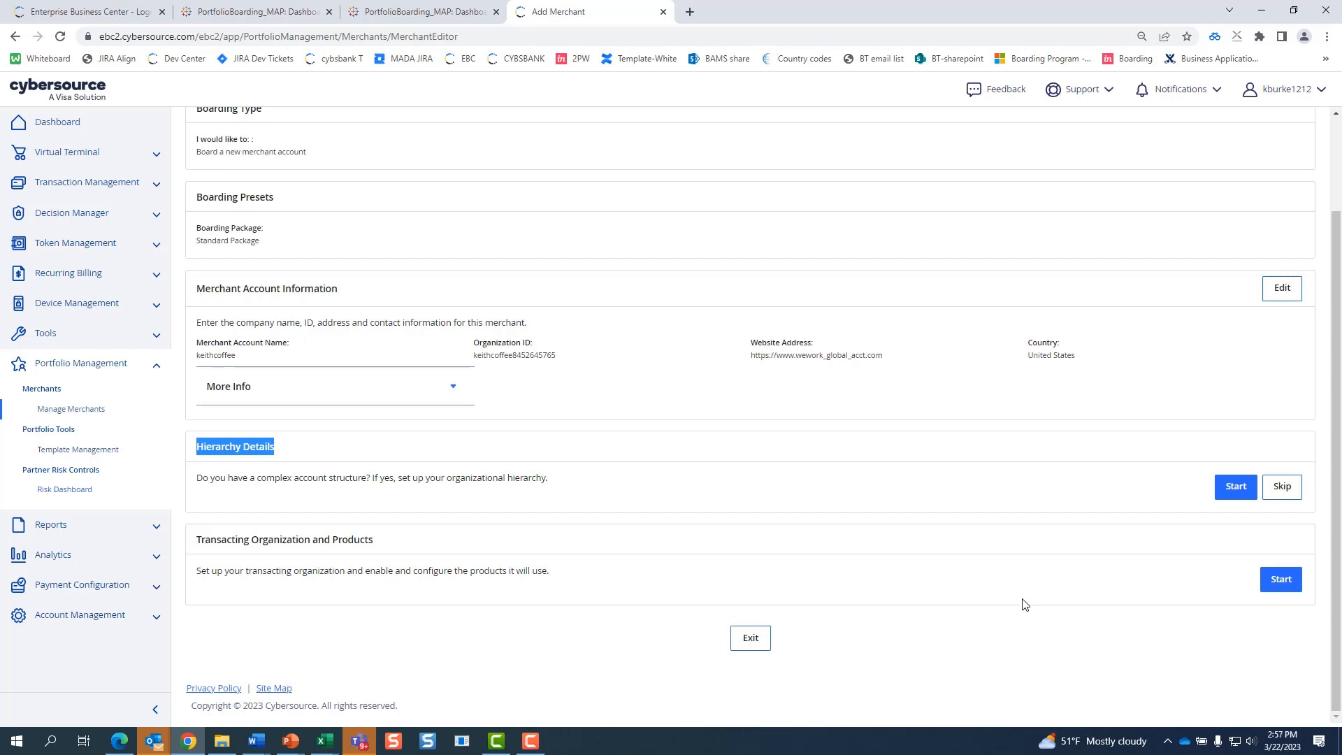
{"action": "key", "text": "alt+Tab"}
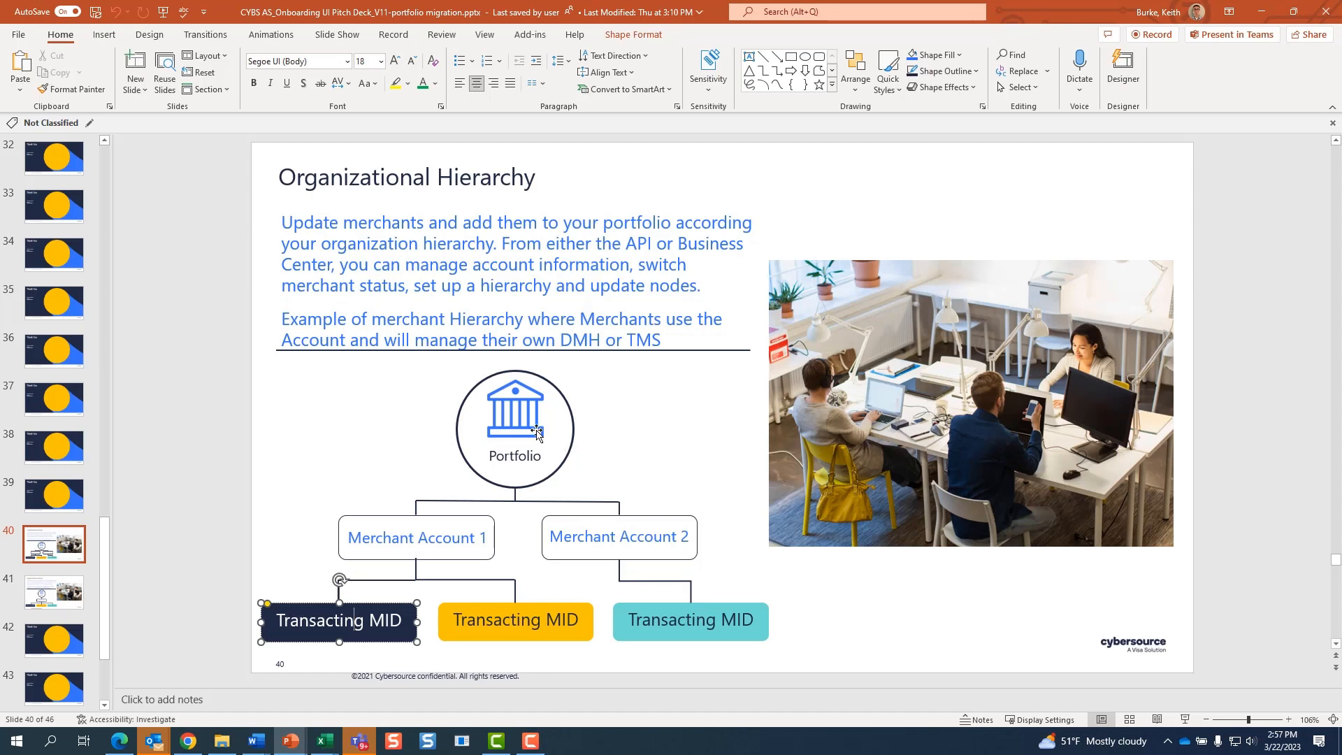
{"action": "left_click", "coordinate": [537, 432]}
{"action": "left_click", "coordinate": [427, 536]}
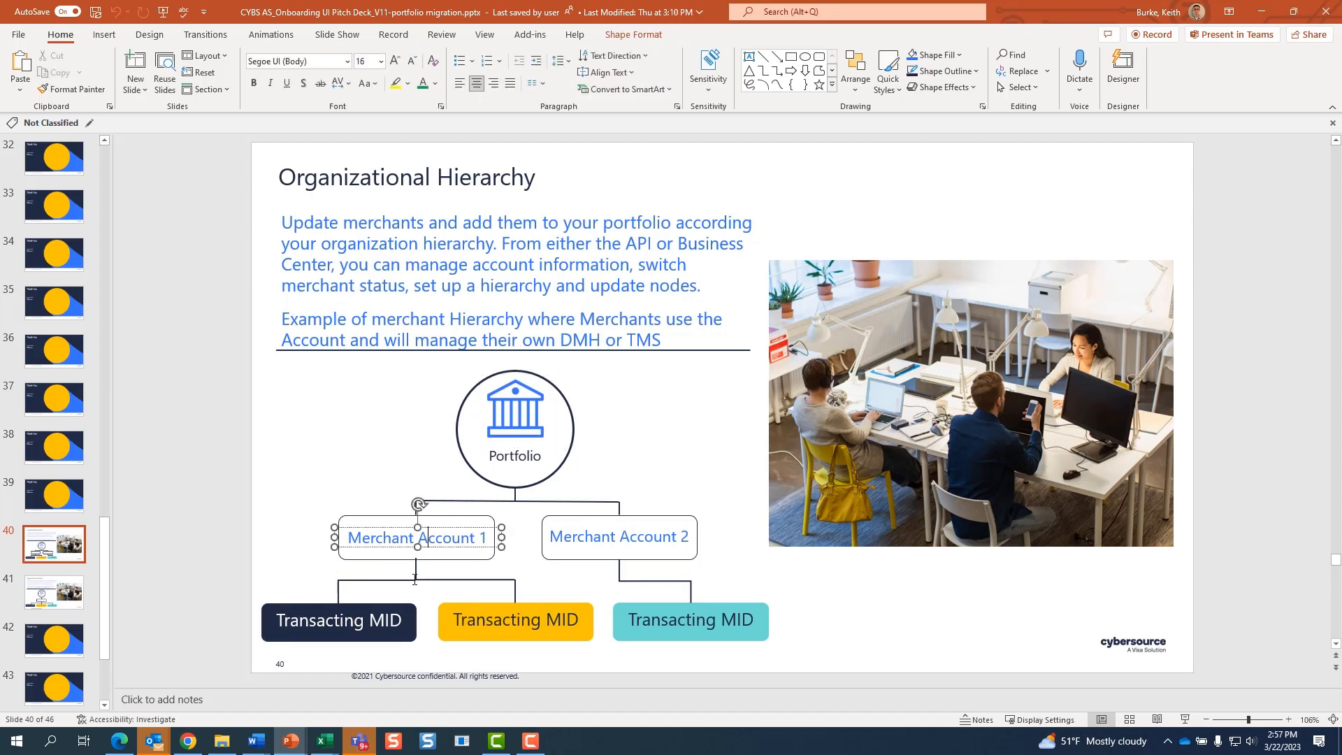
{"action": "left_click", "coordinate": [385, 620]}
{"action": "key", "text": "alt+Tab"}
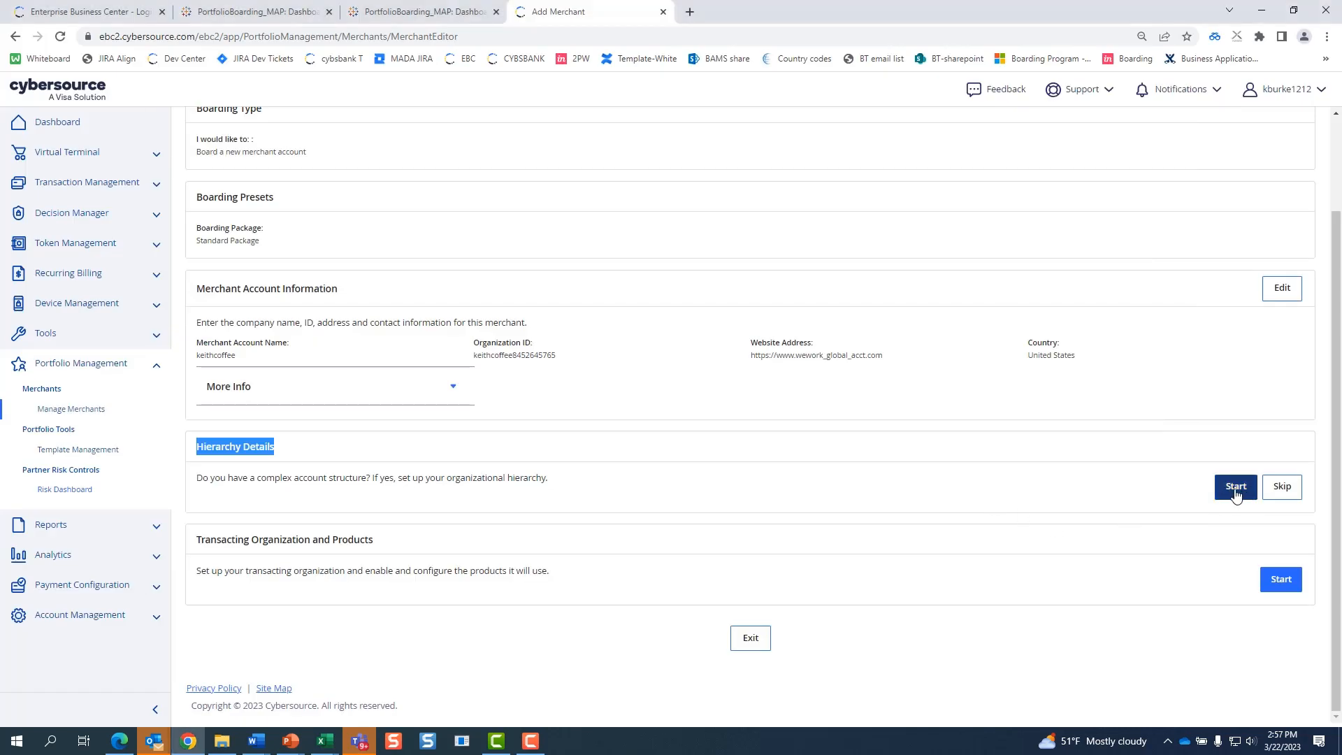
- Skip Hierarchy Details and start the Transacting Organization and Products setup
{"action": "left_click", "coordinate": [1283, 488]}
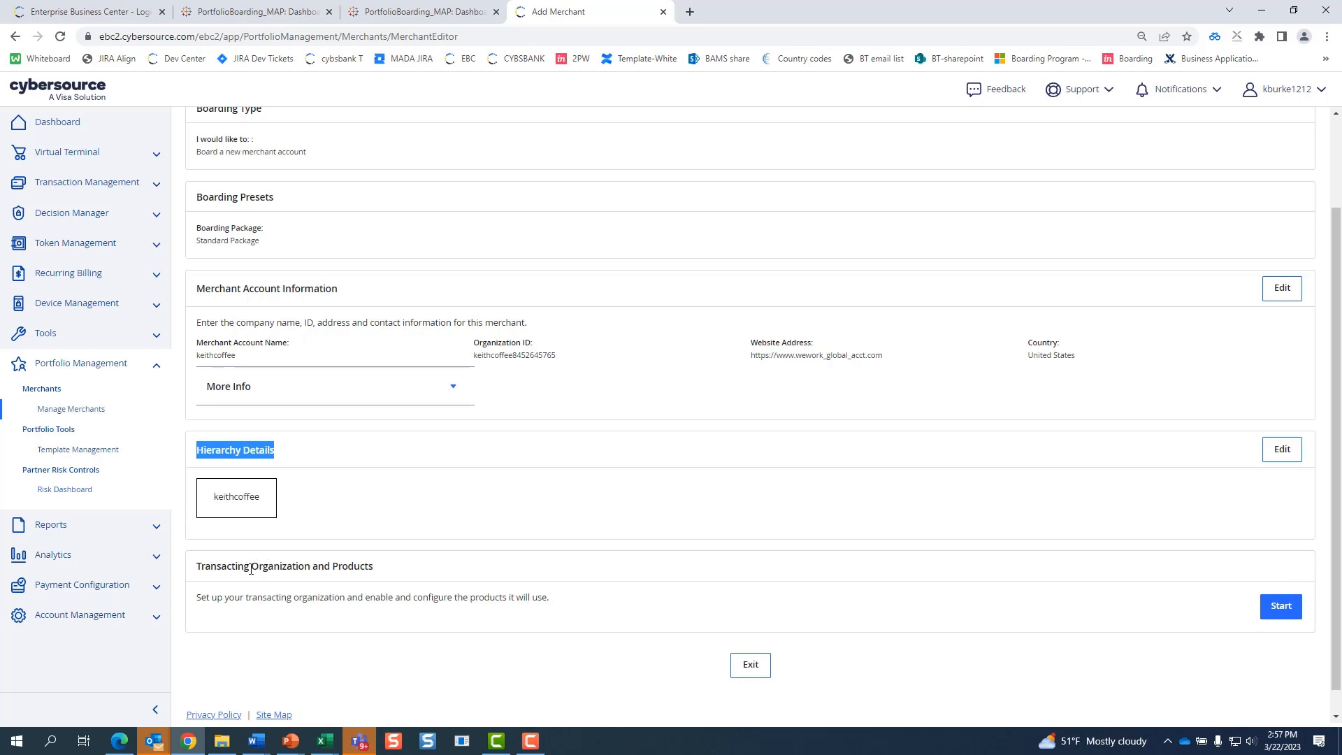
{"action": "left_click", "coordinate": [1281, 606]}
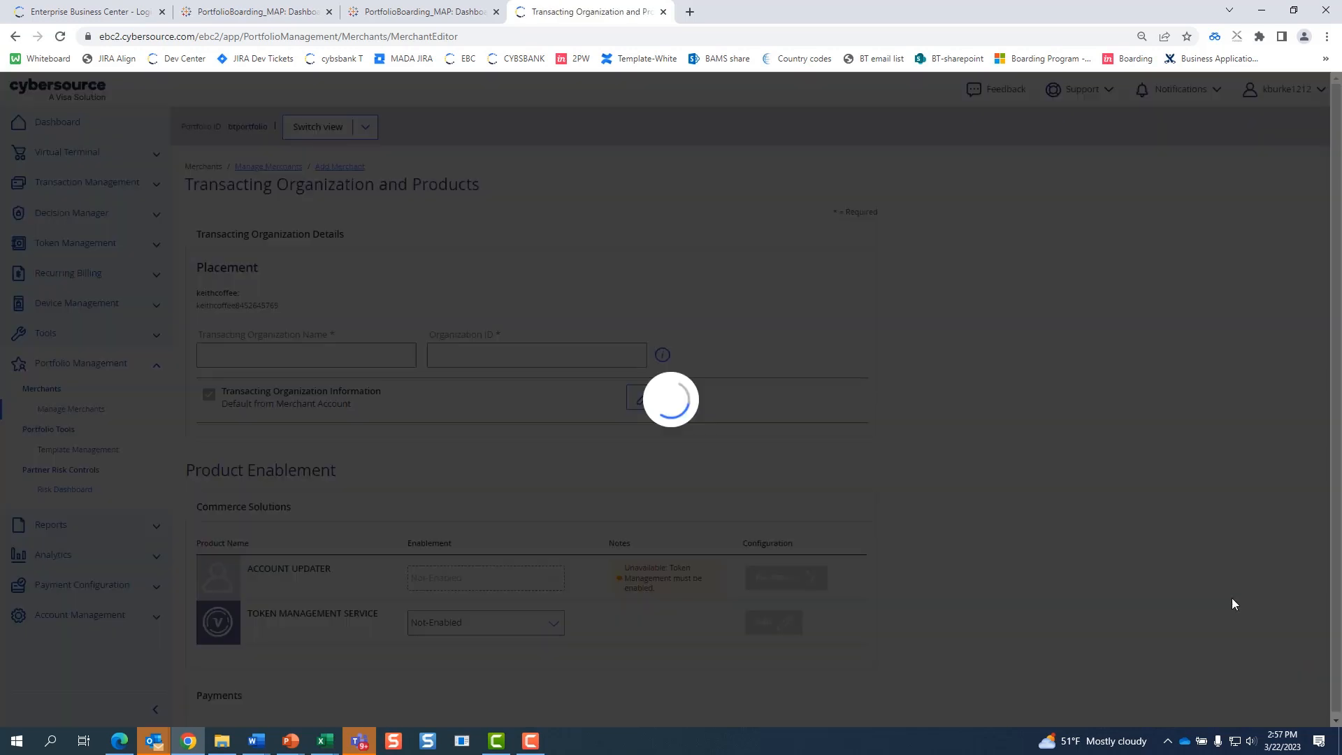
{"action": "key", "text": "alt+Tab"}
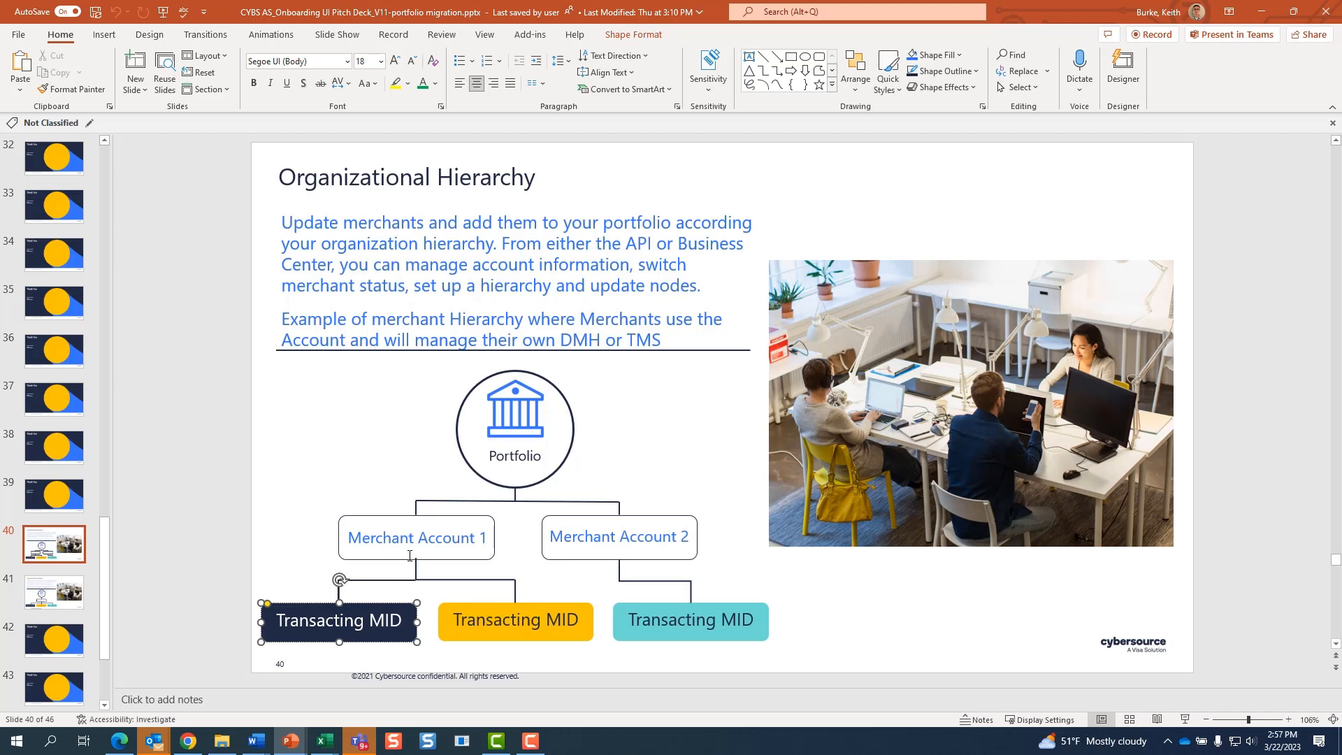
{"action": "key", "text": "alt+Tab"}
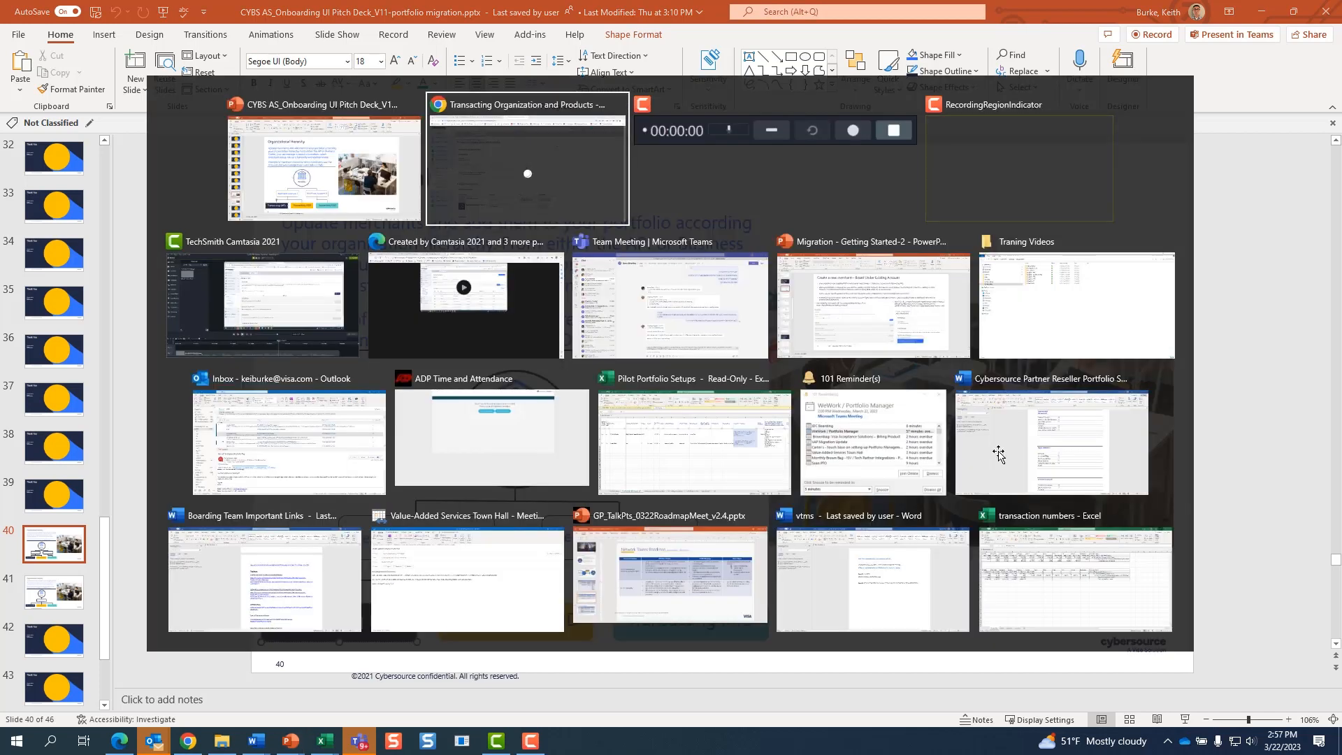
- Insert 'cake' into the organization name and Organization ID, making keithcakecoffee, then edit its information
{"action": "scroll", "coordinate": [1013, 462], "scroll_direction": "down", "scroll_amount": 1}
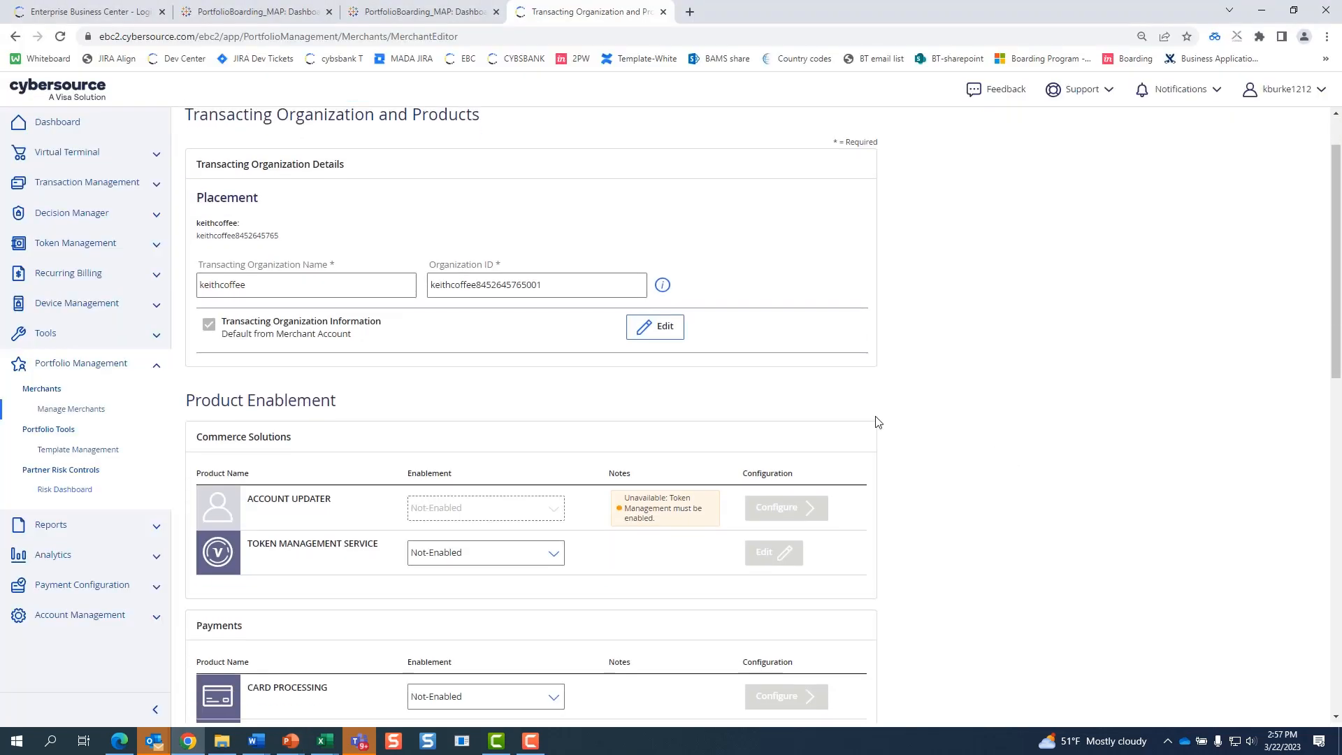
{"action": "scroll", "coordinate": [579, 355], "scroll_direction": "up", "scroll_amount": 1}
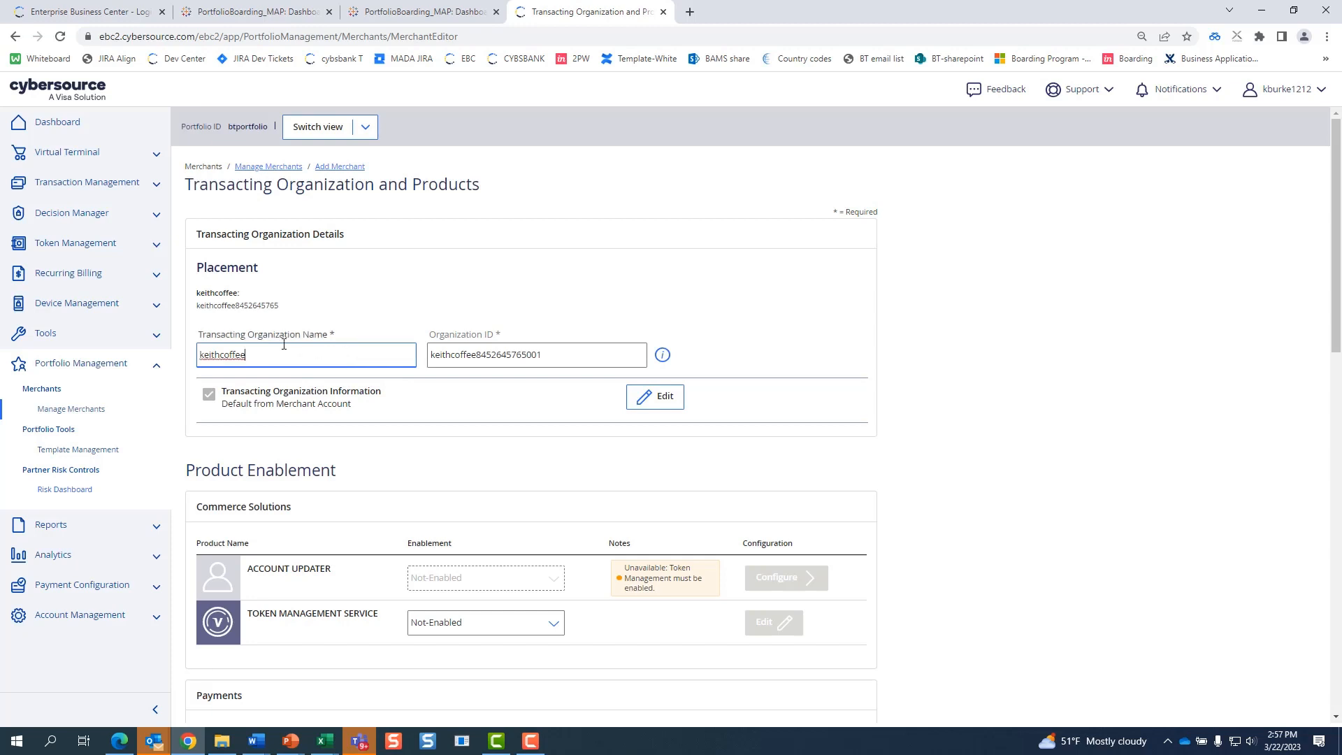
{"action": "left_click_drag", "start_coordinate": [344, 354], "coordinate": [180, 364]}
{"action": "left_click", "coordinate": [551, 356]}
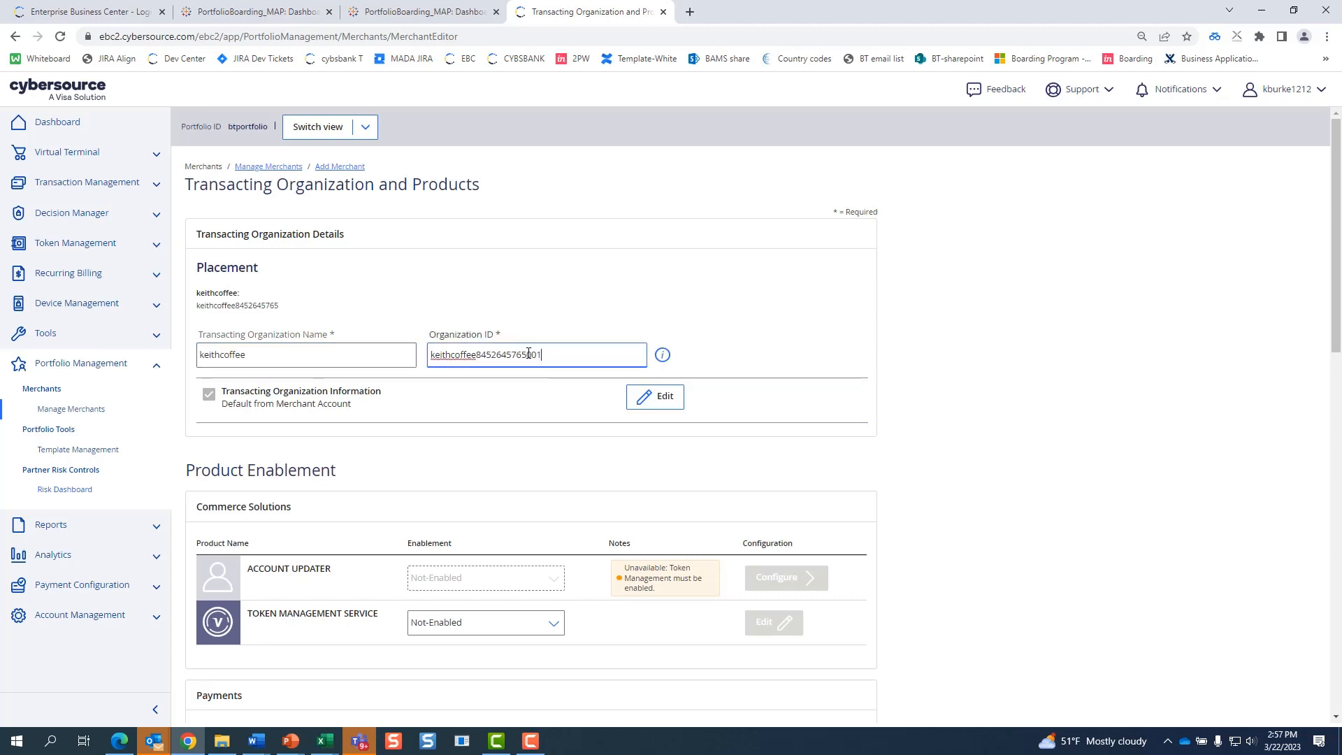
{"action": "left_click_drag", "start_coordinate": [547, 353], "coordinate": [531, 353]}
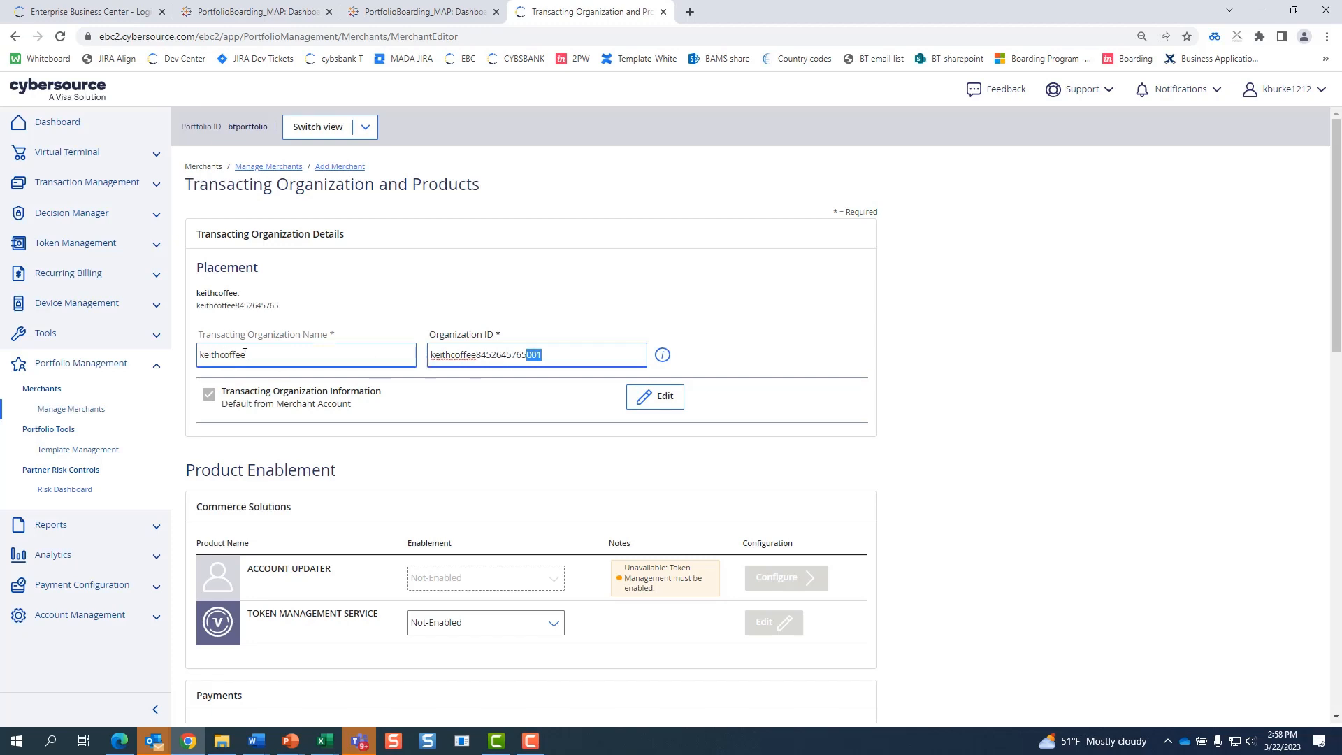
{"action": "left_click", "coordinate": [220, 354]}
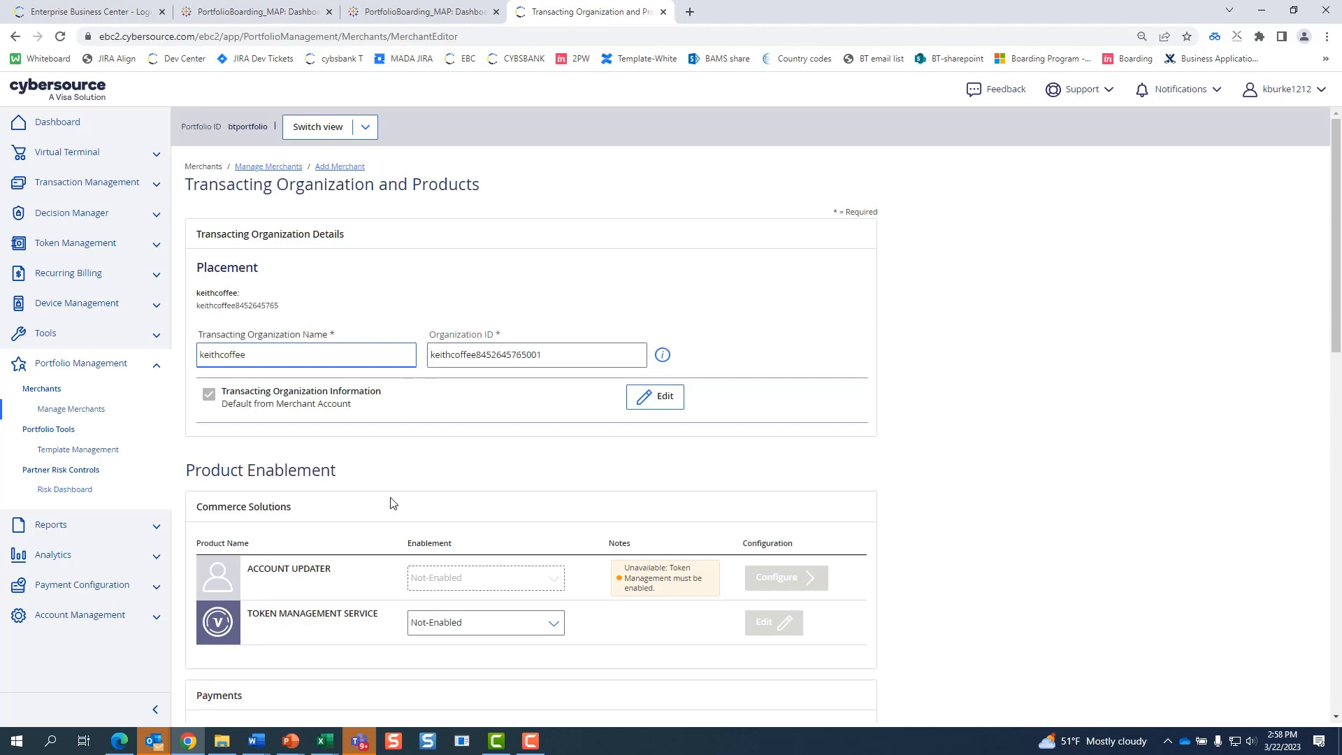
{"action": "type", "text": "cake"}
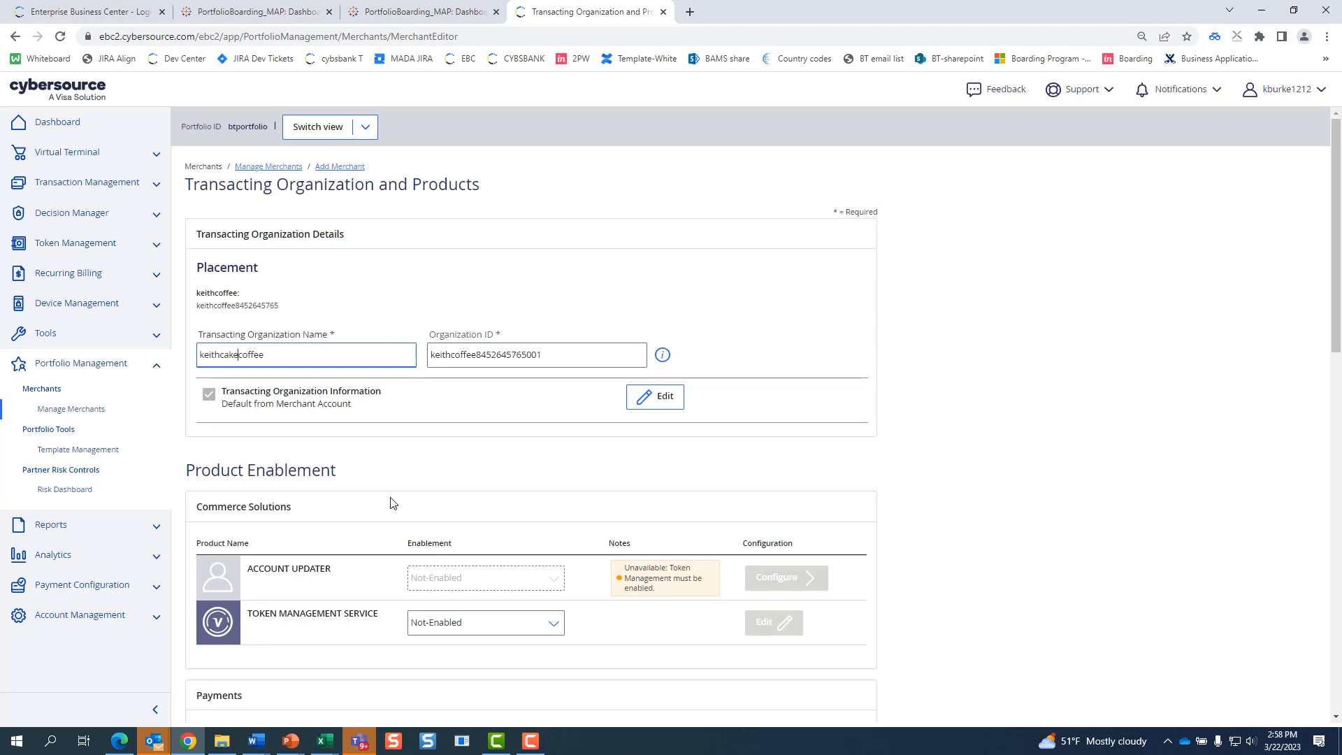
{"action": "left_click", "coordinate": [456, 355]}
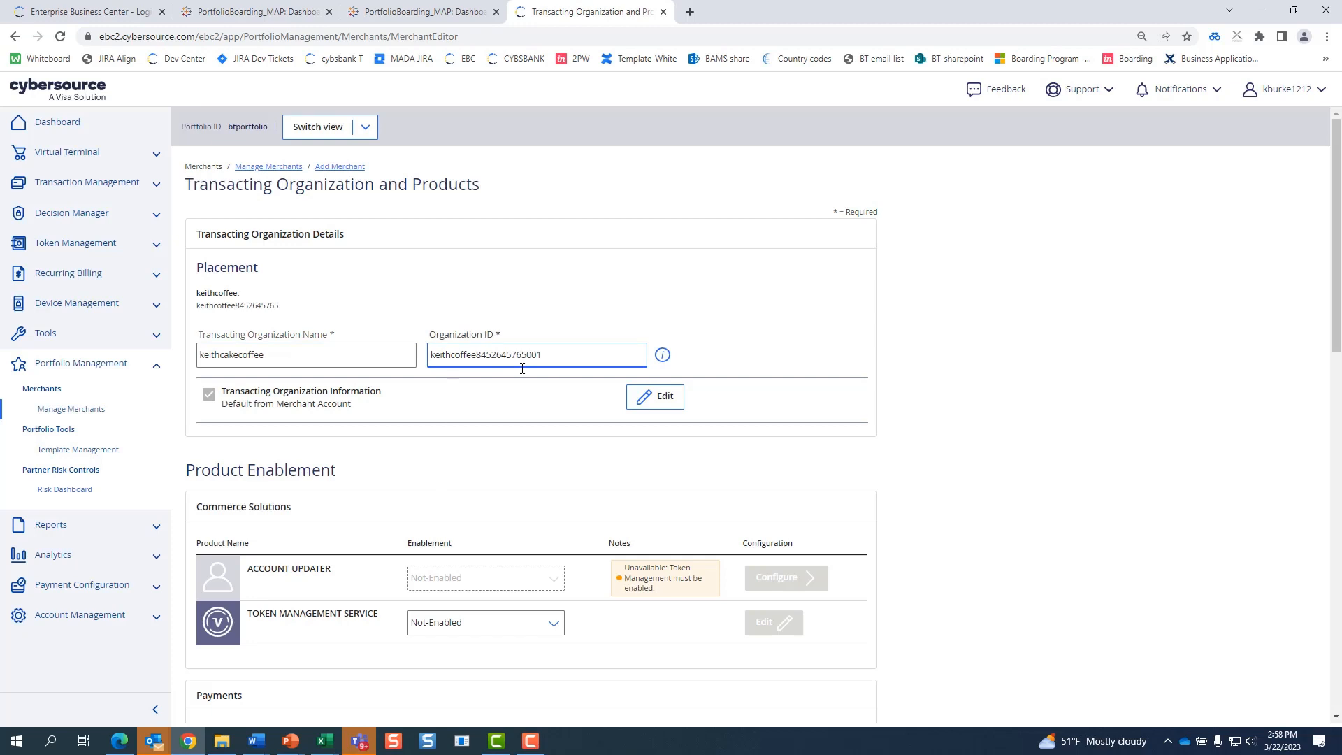
{"action": "type", "text": "cake"}
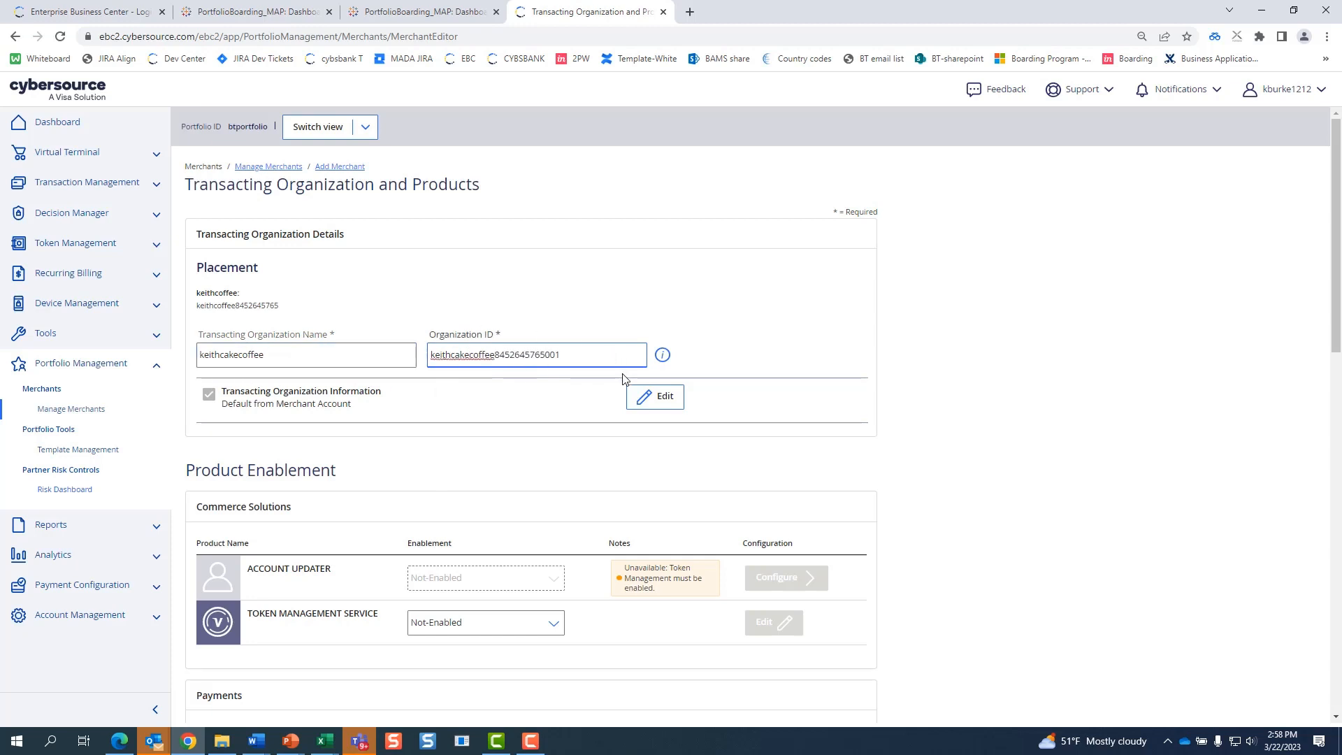
{"action": "left_click", "coordinate": [671, 410]}
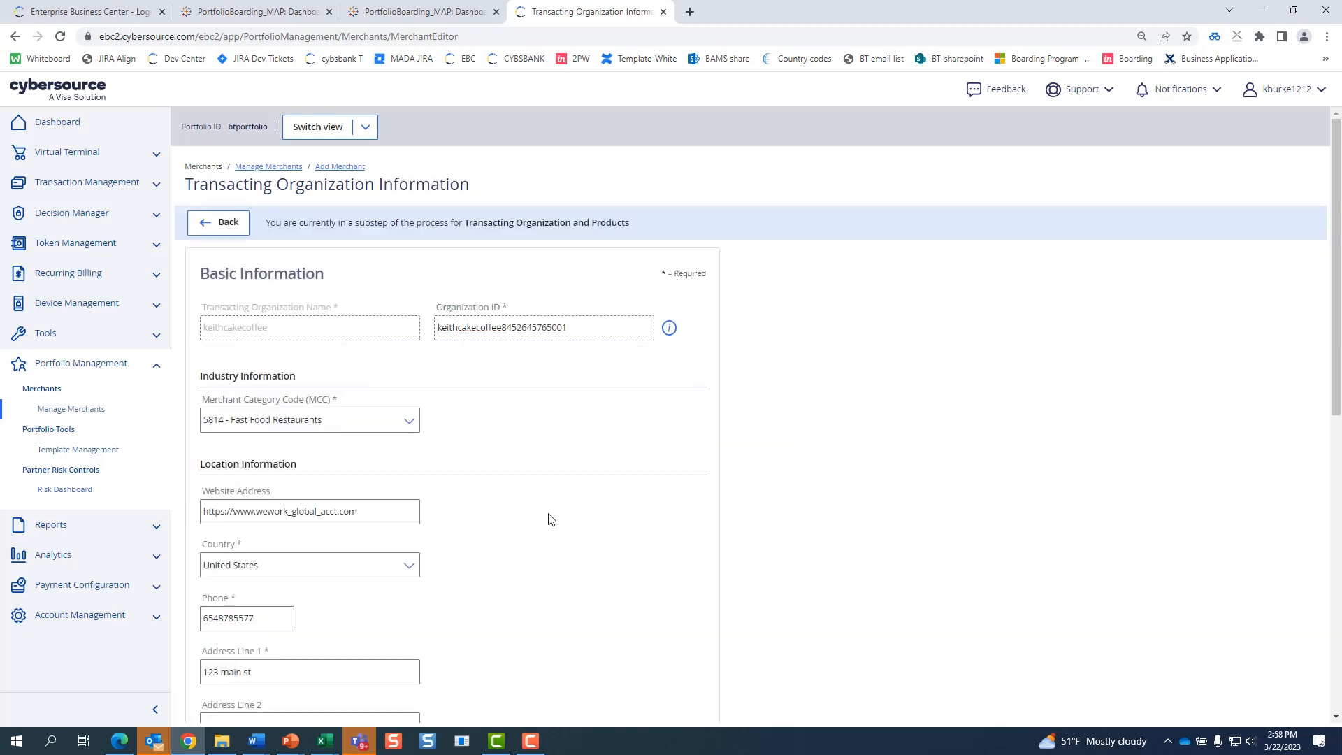
- Replace the organization's first address line with a new street and apply the change
{"action": "scroll", "coordinate": [551, 519], "scroll_direction": "down", "scroll_amount": 3}
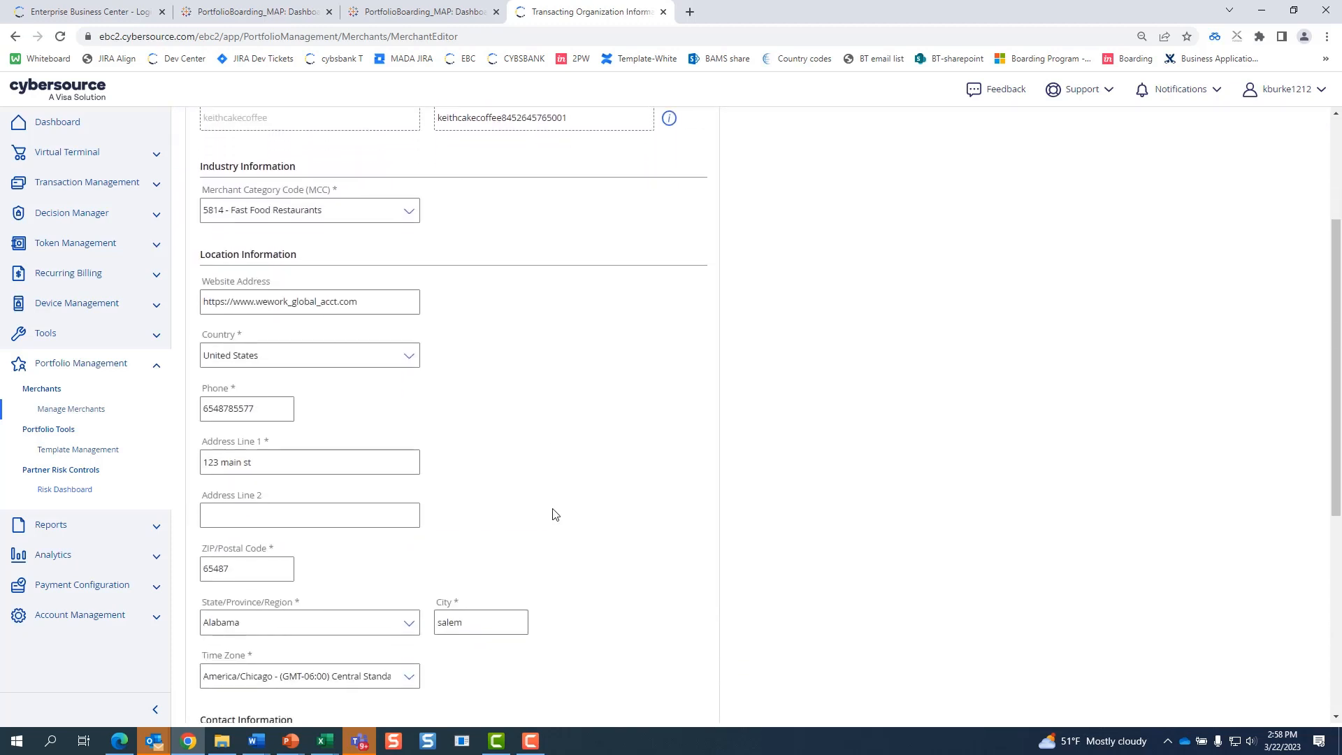
{"action": "left_click", "coordinate": [313, 472]}
{"action": "left_click_drag", "start_coordinate": [297, 463], "coordinate": [74, 461]}
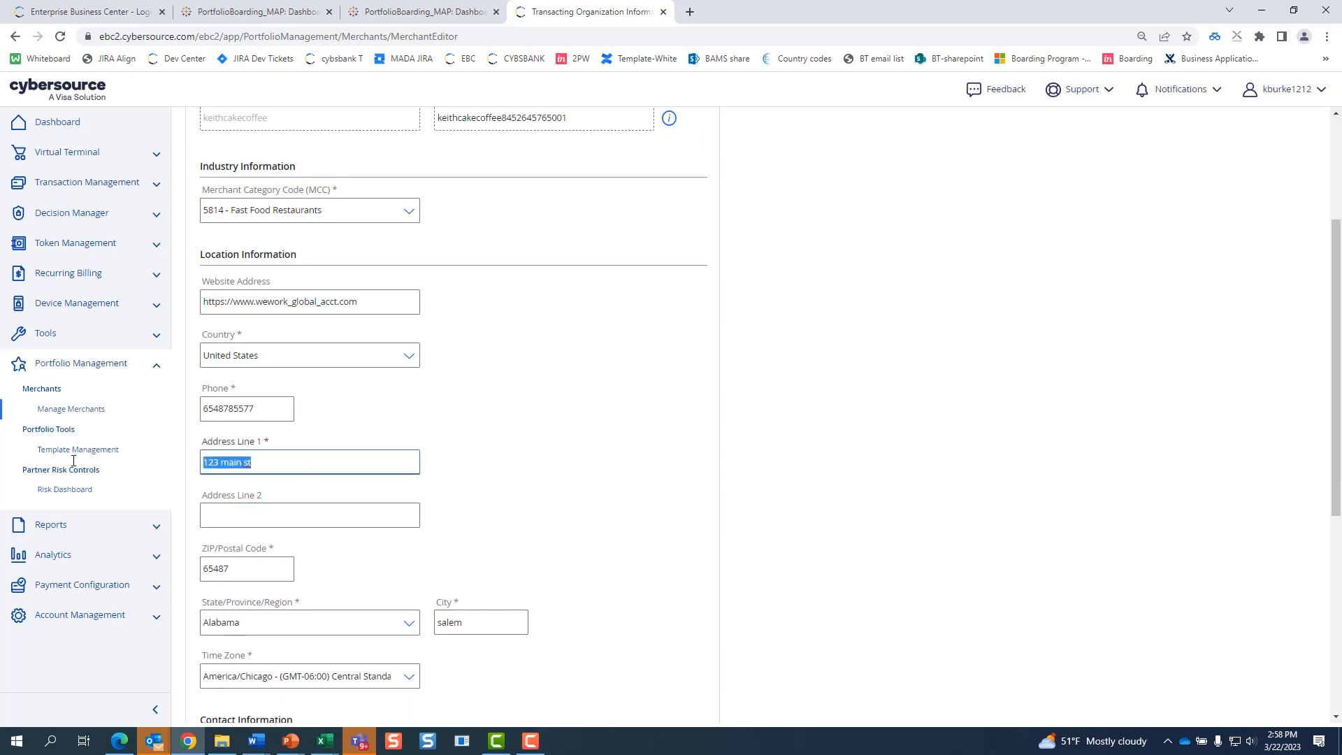
{"action": "type", "text": "456 st"}
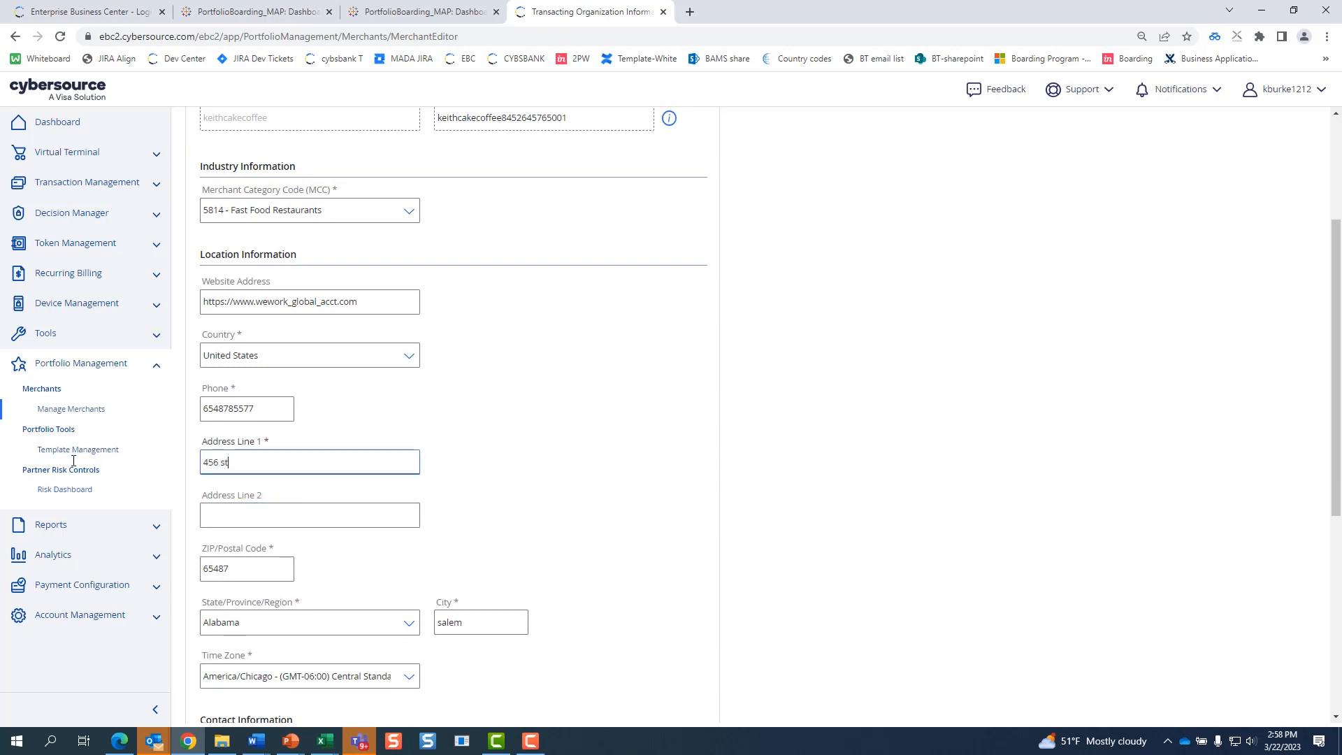
{"action": "type", "text": "ate"}
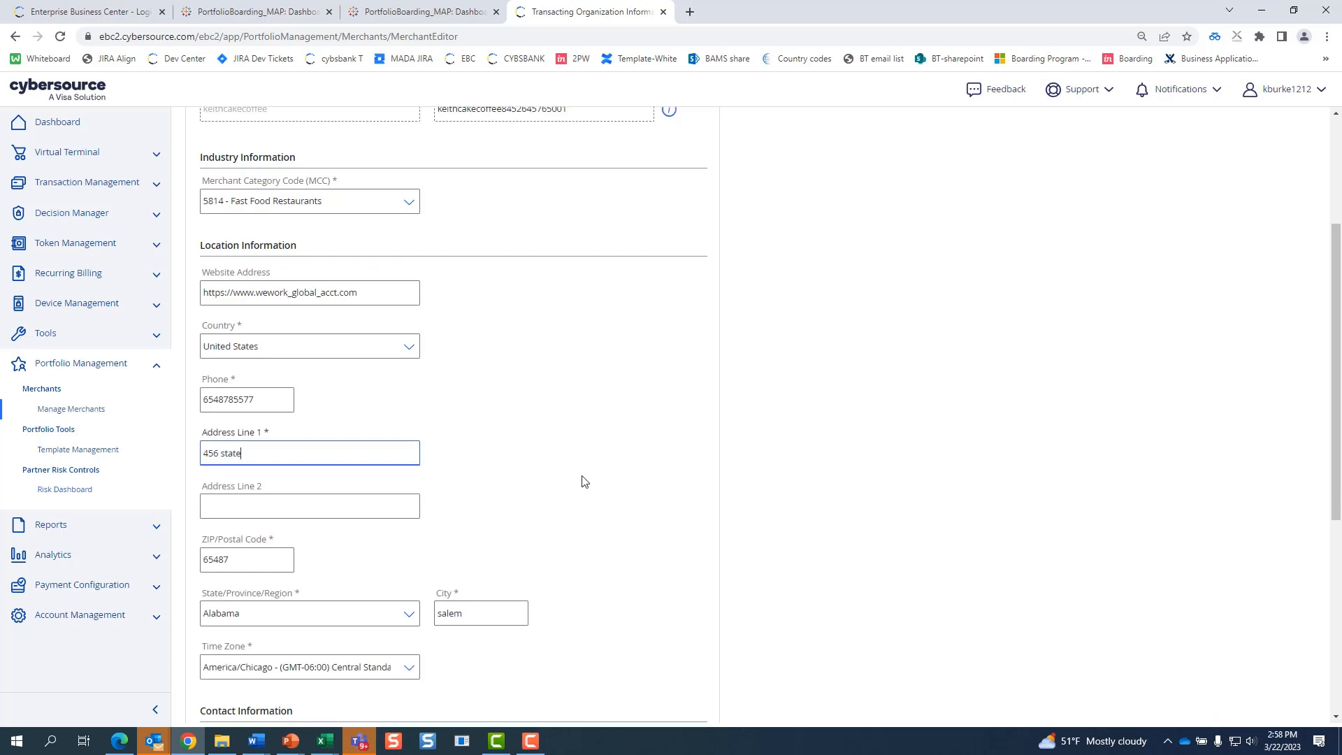
{"action": "scroll", "coordinate": [635, 470], "scroll_direction": "down", "scroll_amount": 1}
{"action": "scroll", "coordinate": [633, 464], "scroll_direction": "up", "scroll_amount": 3}
{"action": "scroll", "coordinate": [564, 538], "scroll_direction": "down", "scroll_amount": 6}
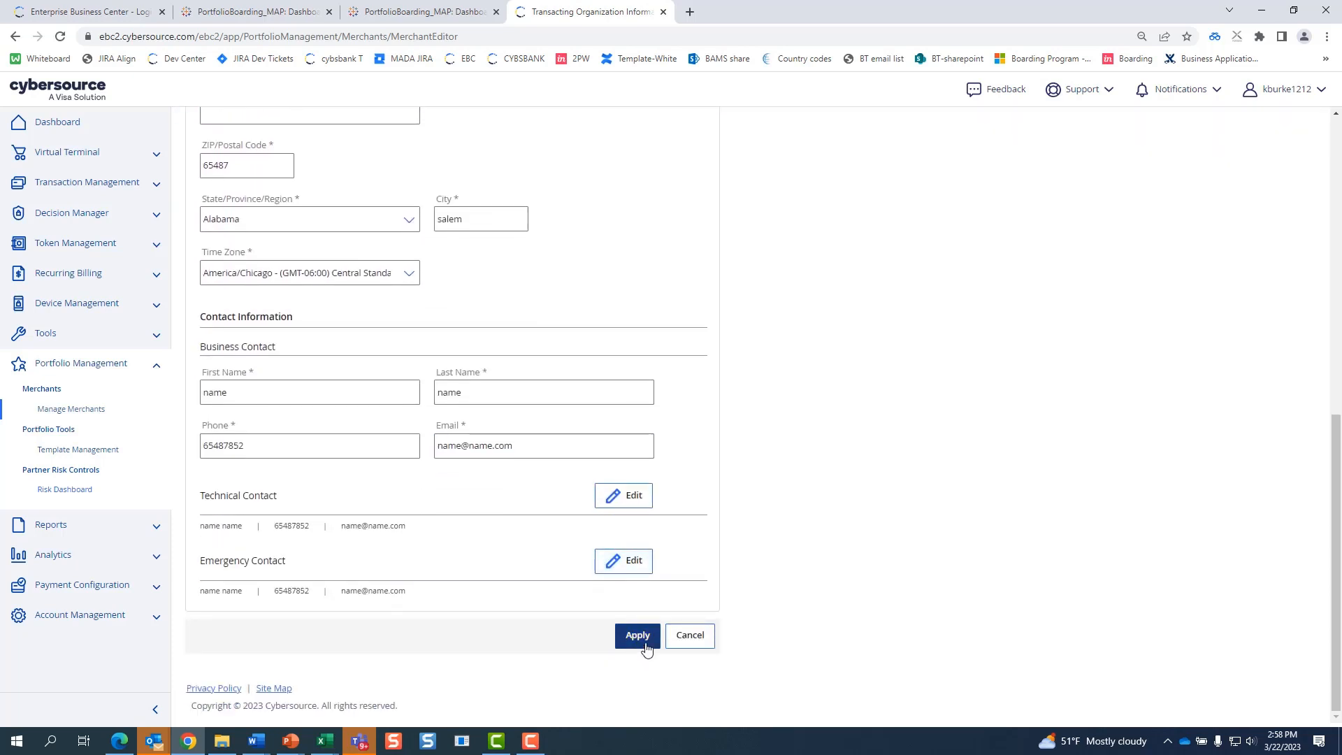
{"action": "left_click", "coordinate": [643, 653]}
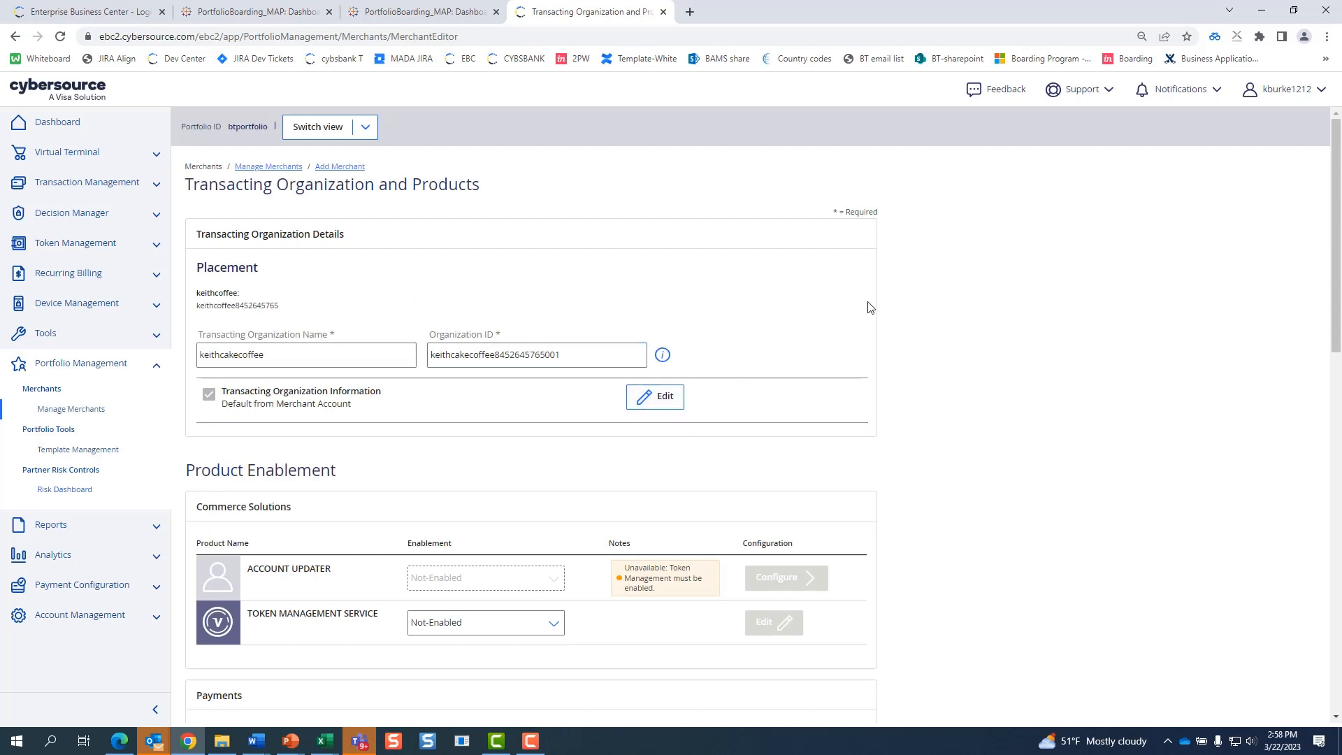
- Set Token Management Service to Enabled in the Product Enablement section
{"action": "left_click", "coordinate": [541, 365]}
{"action": "left_click", "coordinate": [247, 345]}
{"action": "left_click", "coordinate": [568, 357]}
{"action": "scroll", "coordinate": [795, 402], "scroll_direction": "down", "scroll_amount": 5}
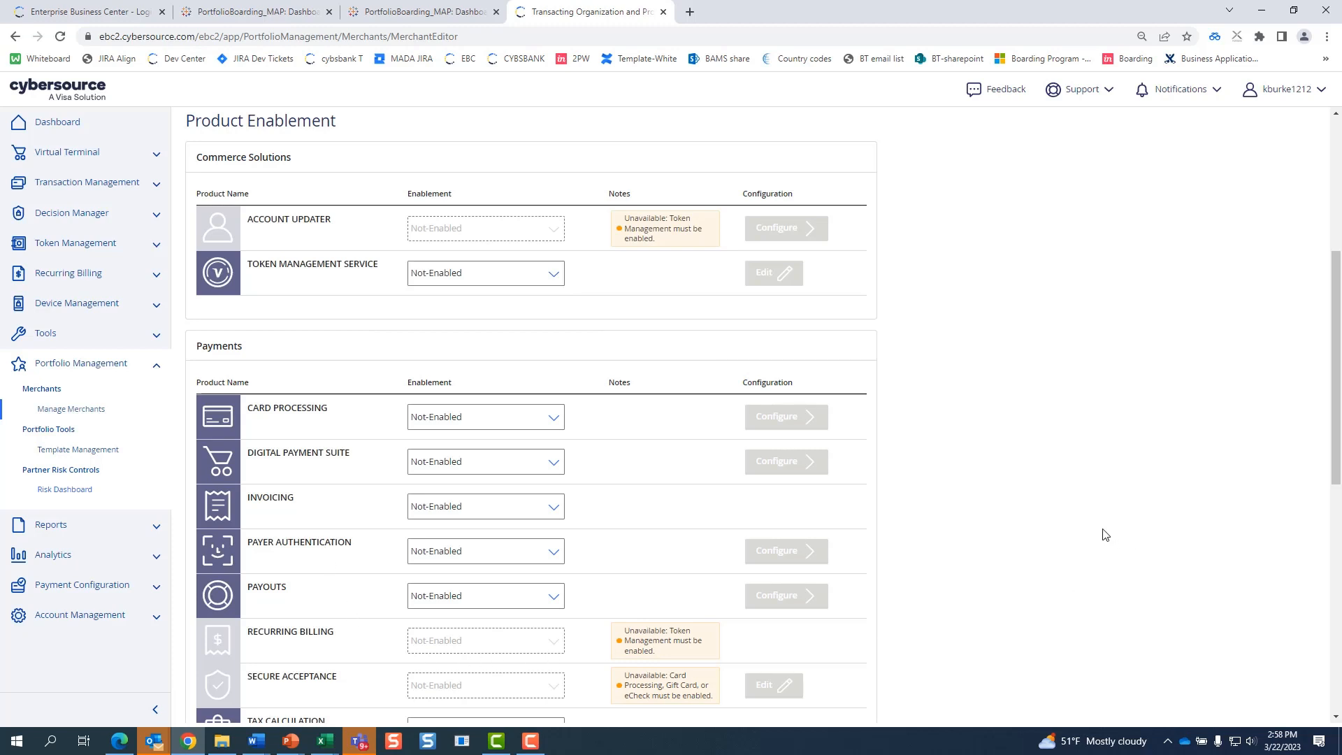
{"action": "left_click", "coordinate": [556, 277]}
{"action": "left_click", "coordinate": [538, 304]}
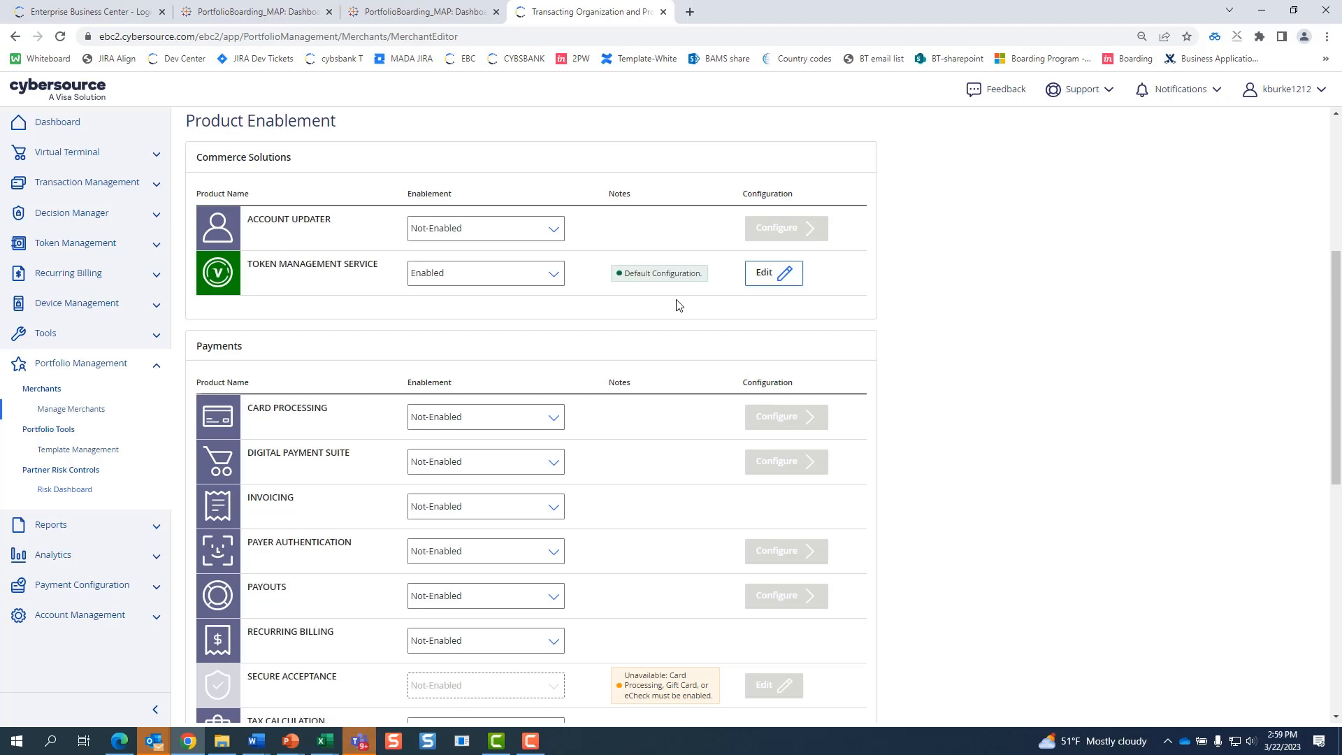
{"action": "left_click", "coordinate": [799, 284]}
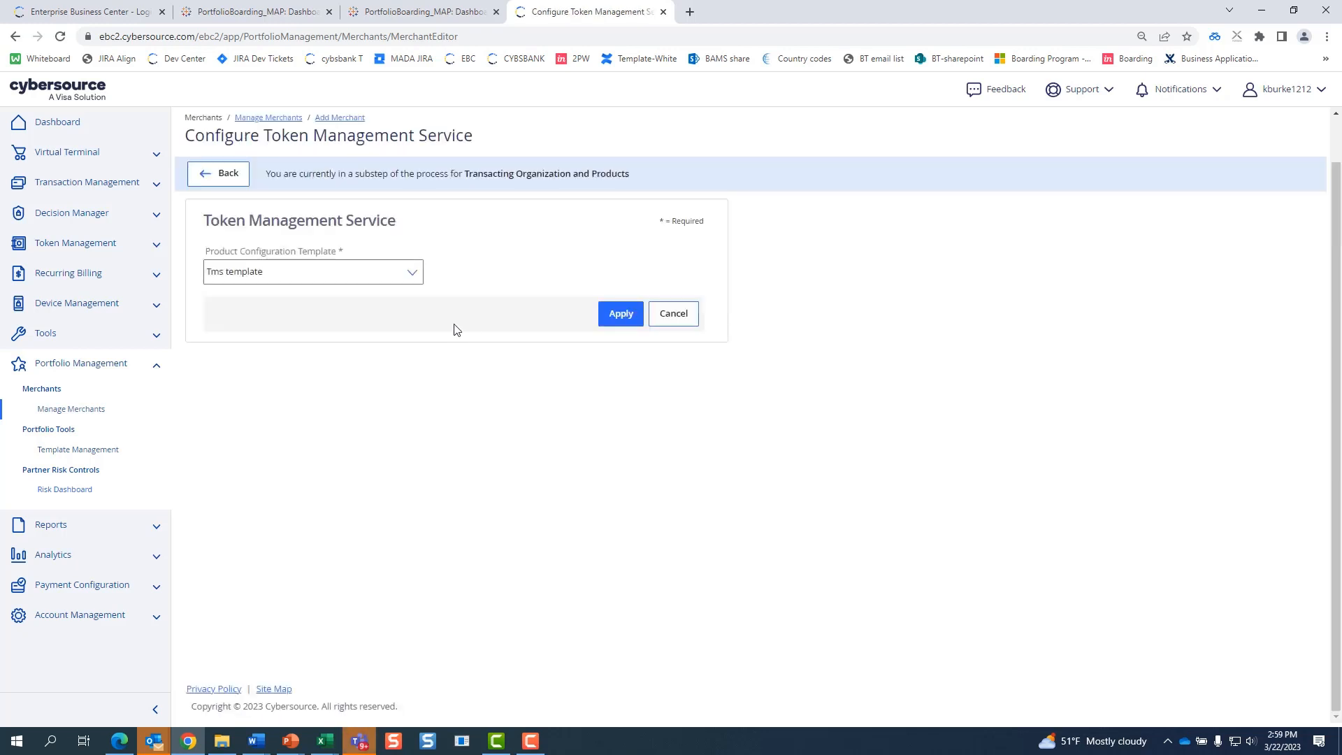
{"action": "left_click", "coordinate": [414, 276]}
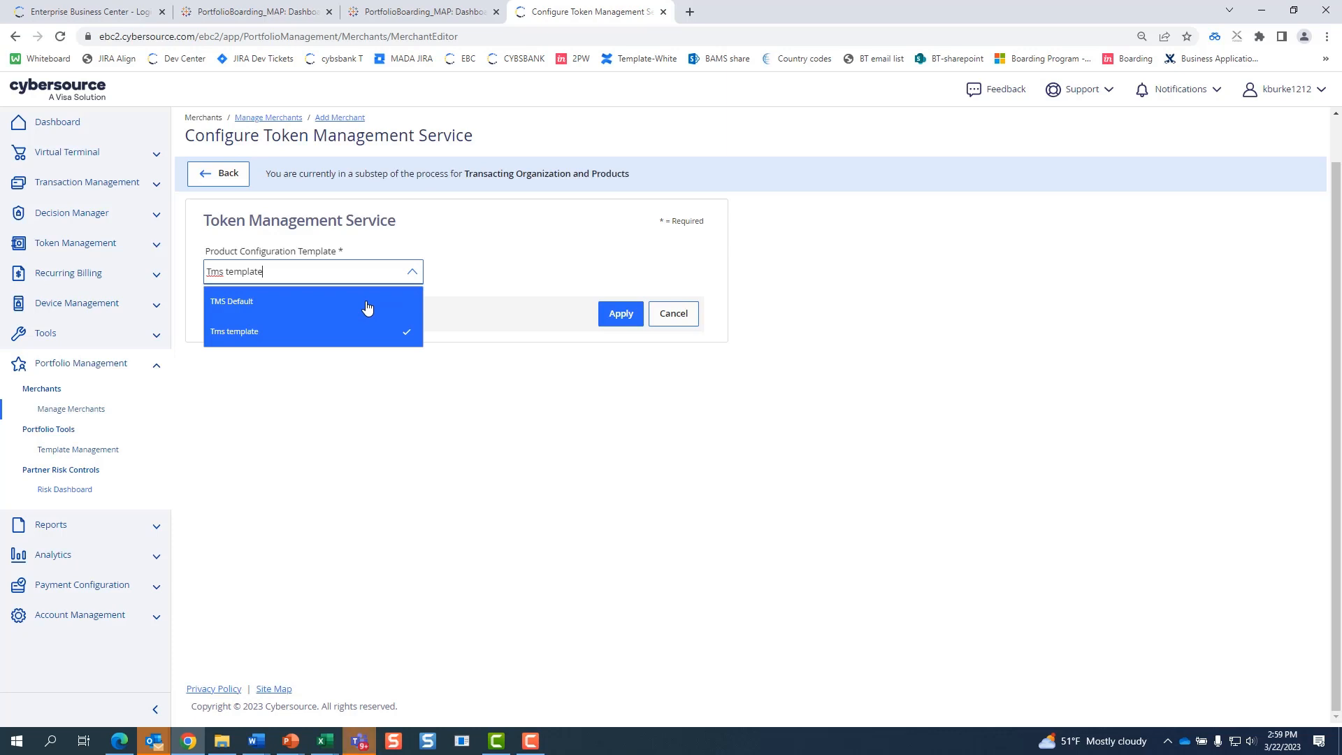
{"action": "left_click", "coordinate": [673, 323]}
{"action": "left_click", "coordinate": [673, 323]}
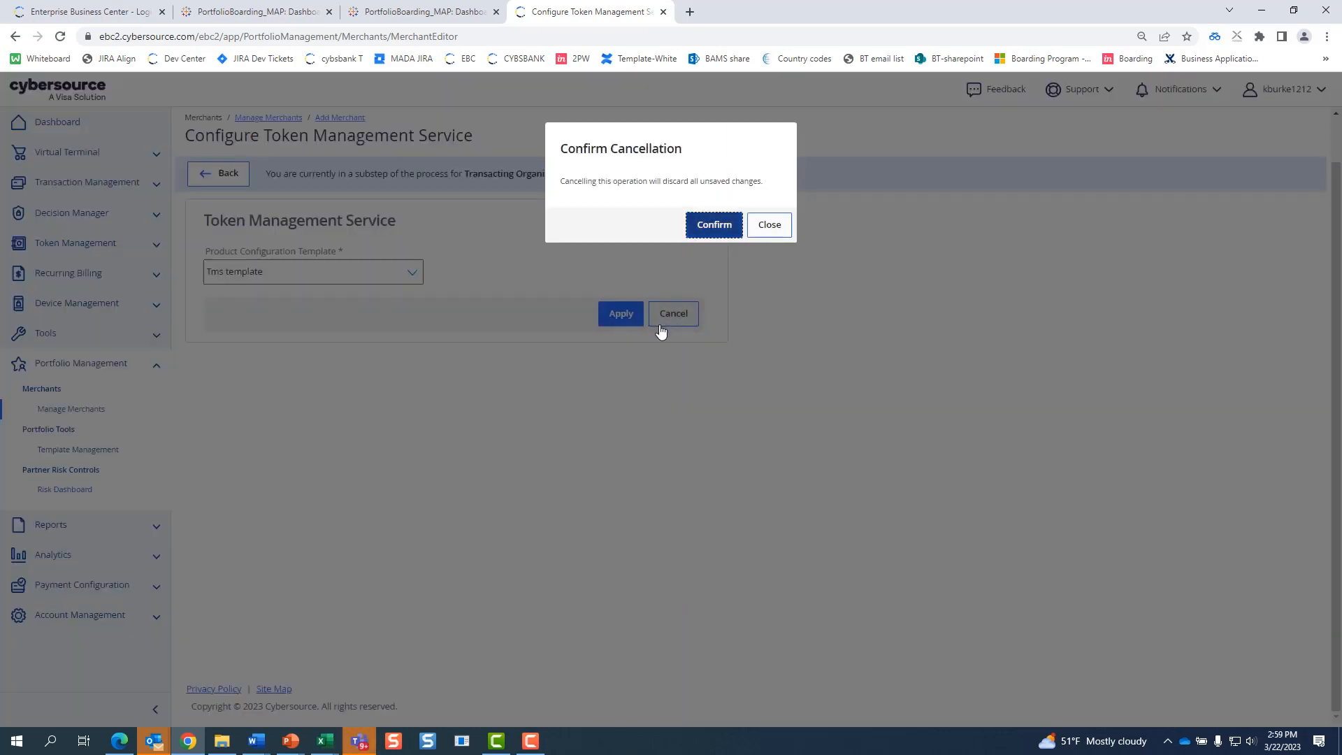
{"action": "left_click", "coordinate": [707, 236]}
{"action": "scroll", "coordinate": [1068, 598], "scroll_direction": "down", "scroll_amount": 3}
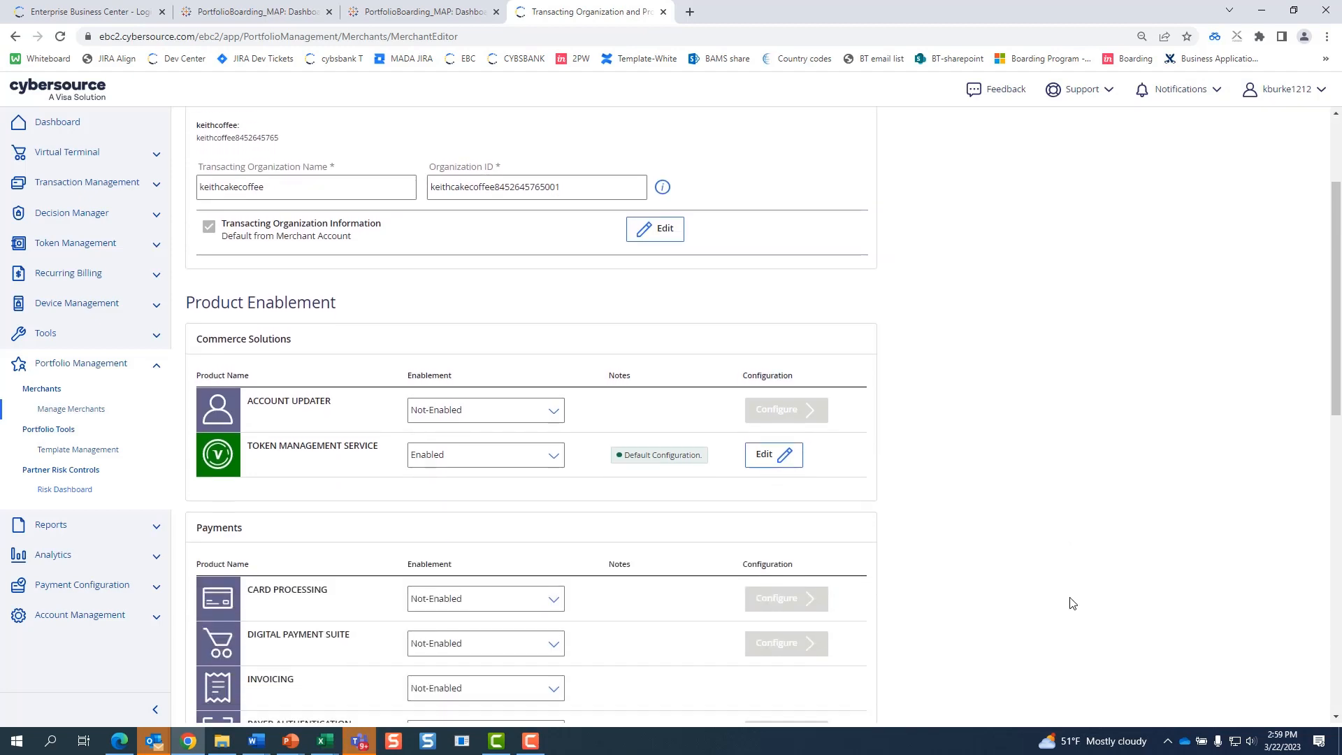
{"action": "scroll", "coordinate": [1077, 489], "scroll_direction": "down", "scroll_amount": 2}
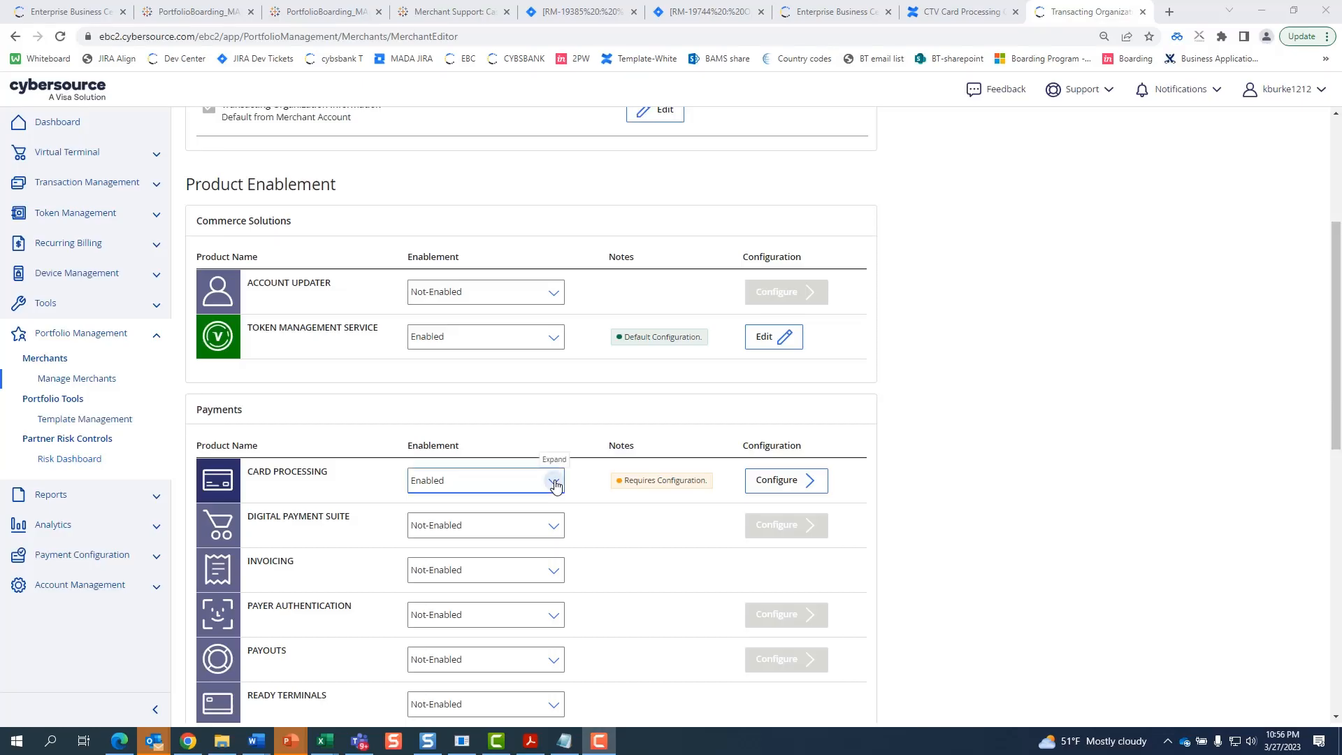
- Keep Card Processing enabled and set one shared master merchant and terminal ID of 123456
{"action": "left_click", "coordinate": [556, 484]}
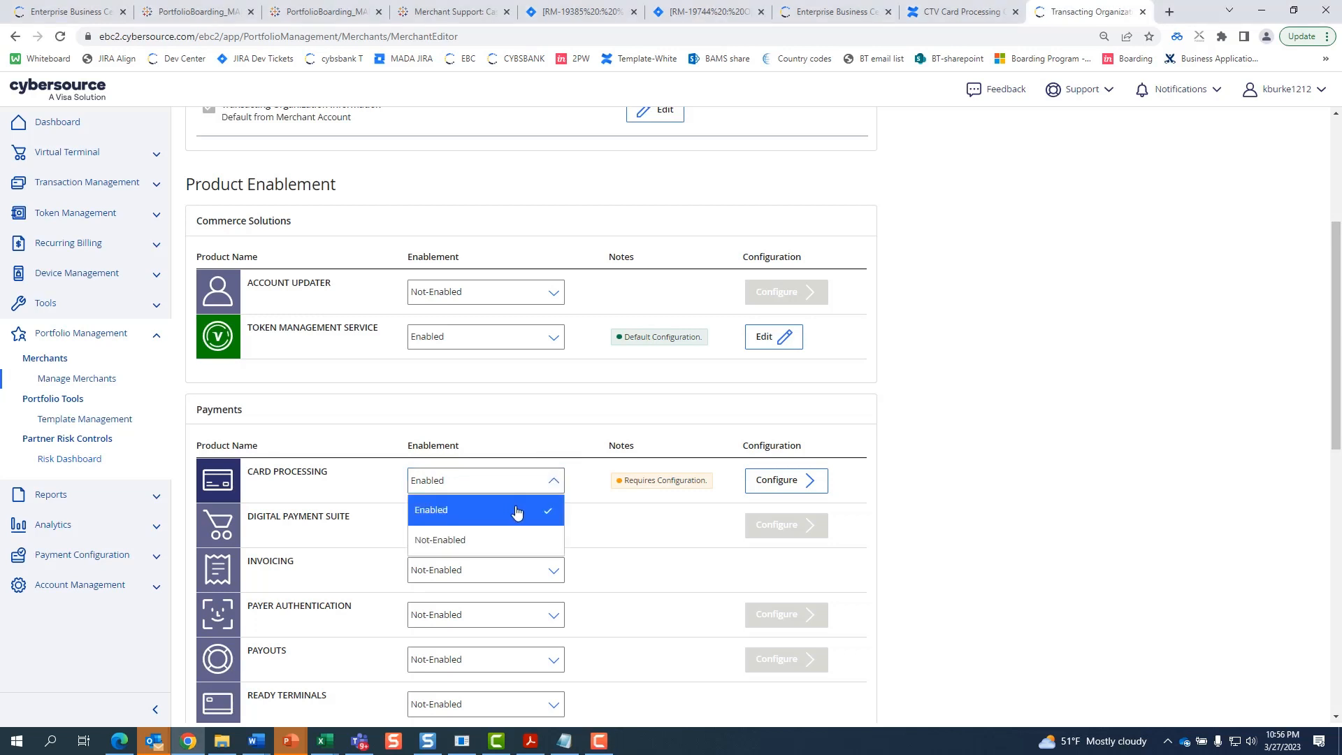
{"action": "left_click", "coordinate": [517, 512]}
{"action": "left_click_drag", "start_coordinate": [624, 481], "coordinate": [707, 481]}
{"action": "left_click", "coordinate": [779, 490]}
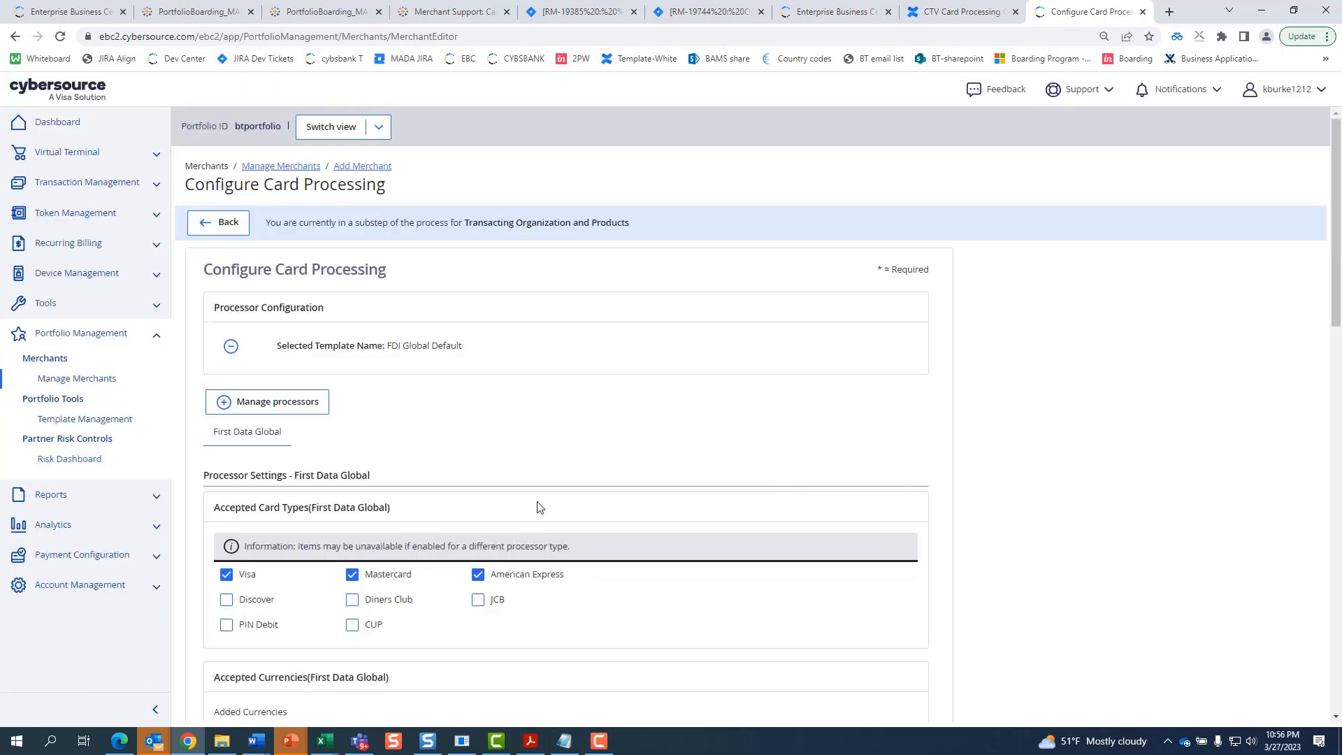
{"action": "scroll", "coordinate": [529, 454], "scroll_direction": "down", "scroll_amount": 5}
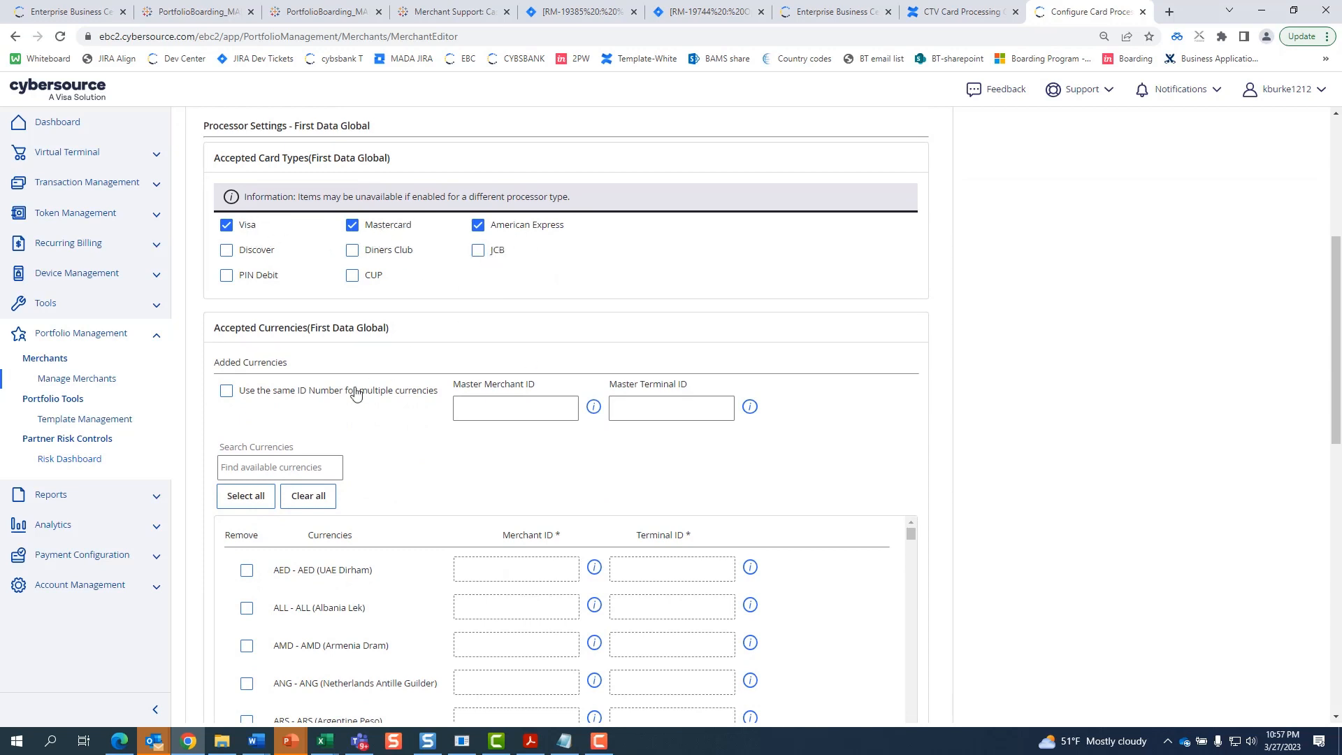
{"action": "left_click", "coordinate": [225, 391]}
{"action": "left_click", "coordinate": [499, 415]}
{"action": "type", "text": "123456"}
{"action": "left_click", "coordinate": [644, 404]}
{"action": "type", "text": "123456"}
- Add PHP (Philippine Peso) as an accepted currency alongside USD
{"action": "scroll", "coordinate": [997, 483], "scroll_direction": "down", "scroll_amount": 2}
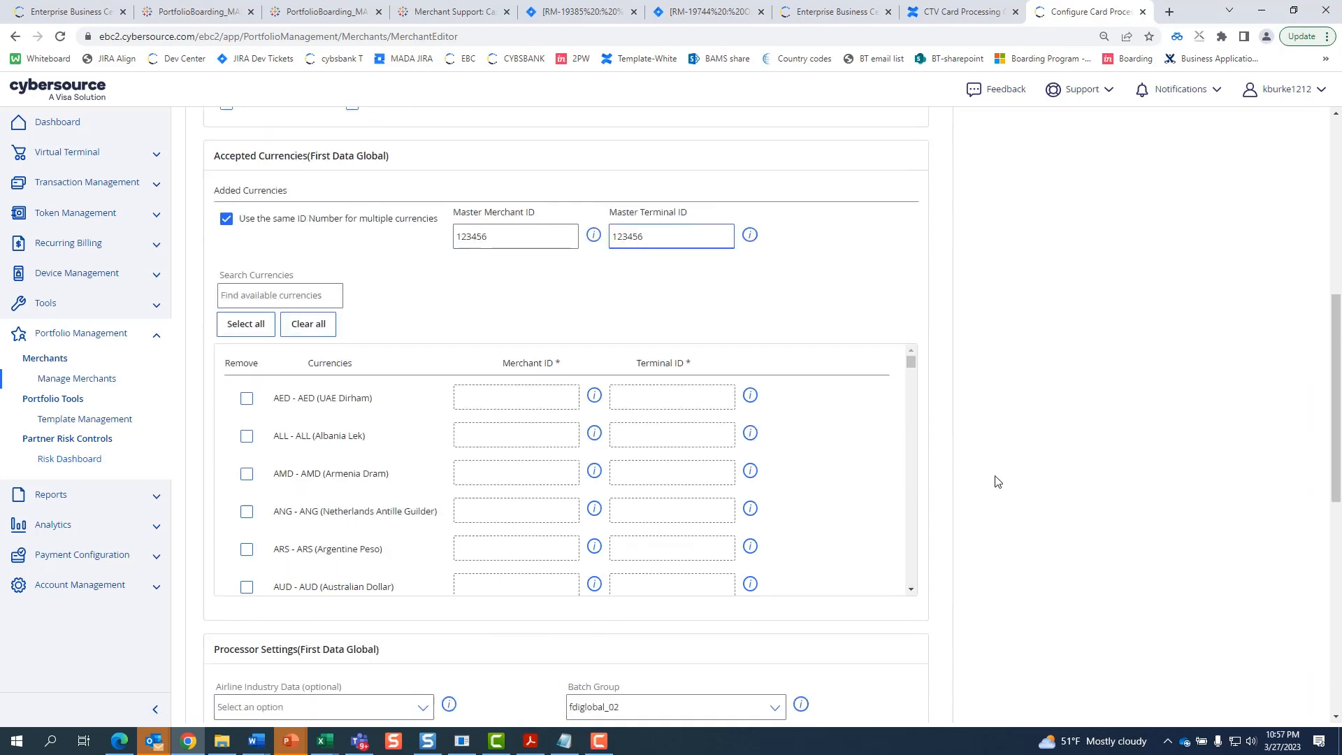
{"action": "scroll", "coordinate": [997, 483], "scroll_direction": "down", "scroll_amount": 1}
{"action": "left_click_drag", "start_coordinate": [912, 258], "coordinate": [919, 413]}
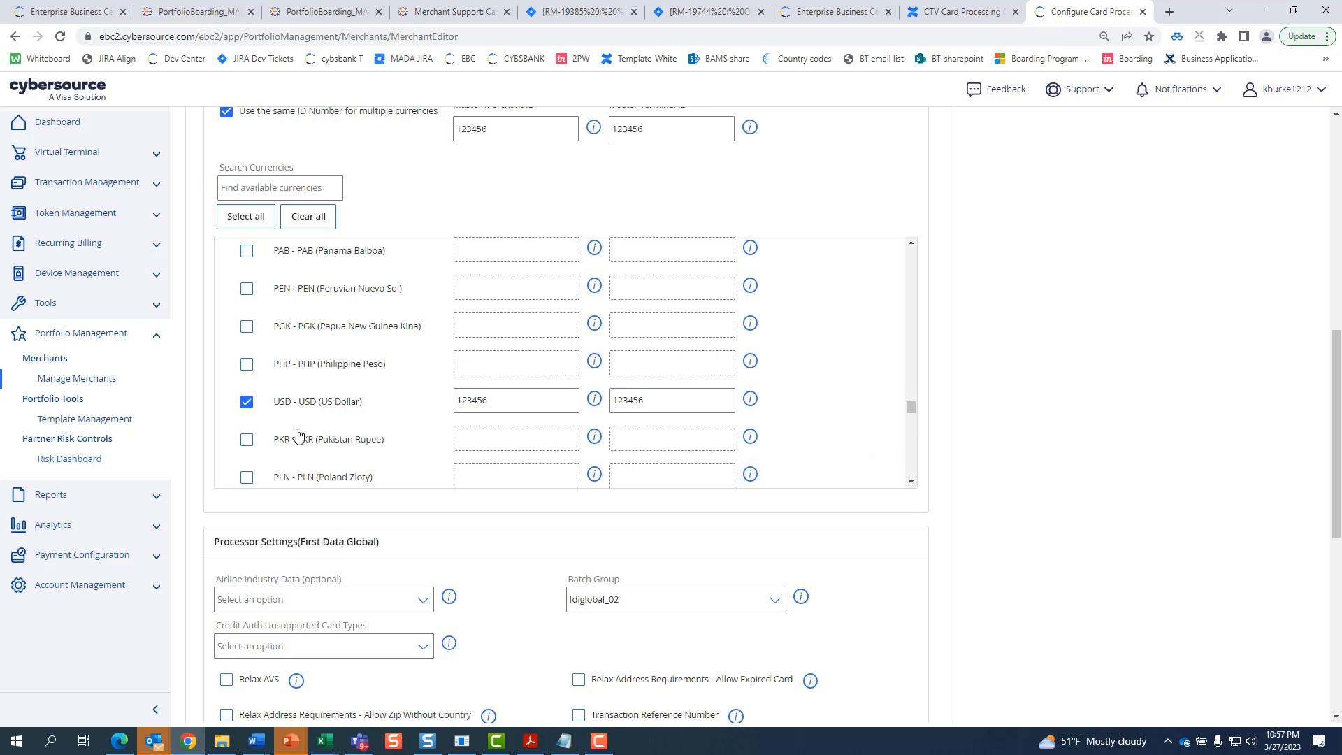
{"action": "left_click", "coordinate": [247, 365]}
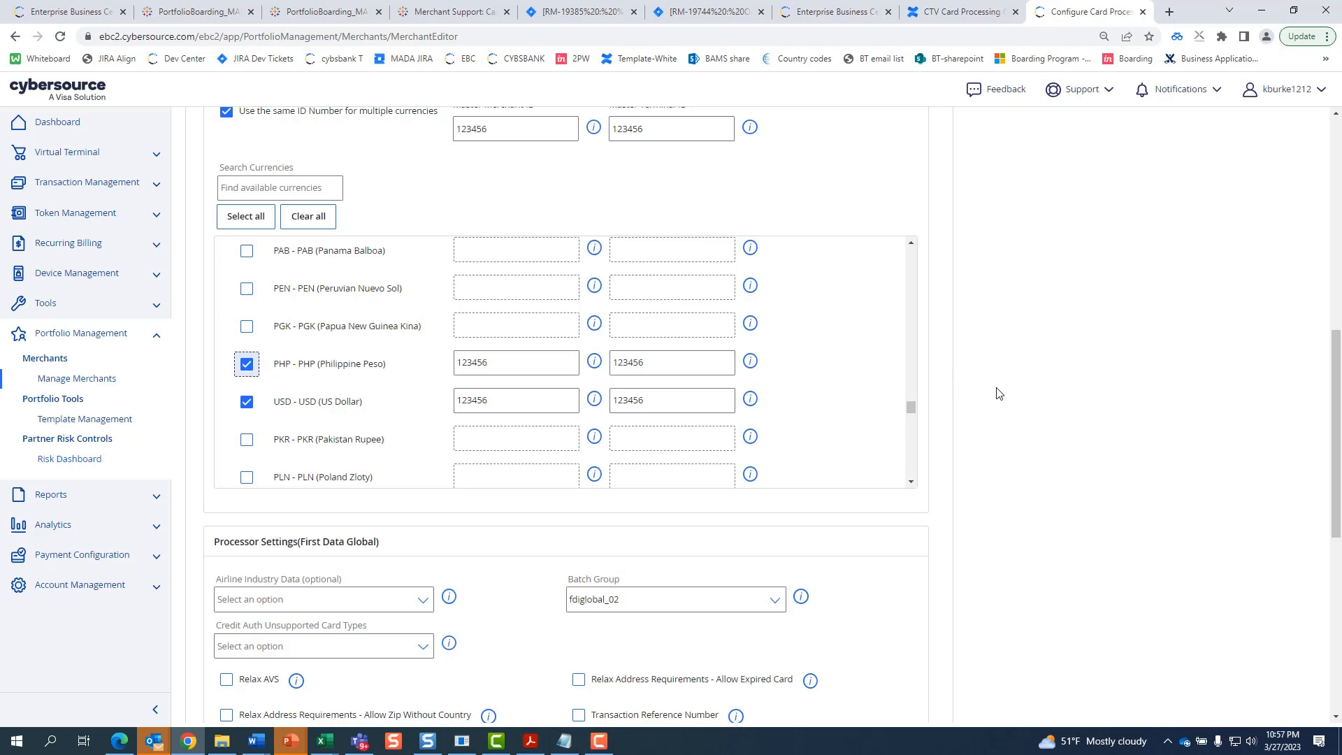
{"action": "left_click", "coordinate": [647, 361]}
- Turn on Relax AVS and Relax Address Requirements - Allow Zip Without Country
{"action": "scroll", "coordinate": [893, 441], "scroll_direction": "up", "scroll_amount": 4}
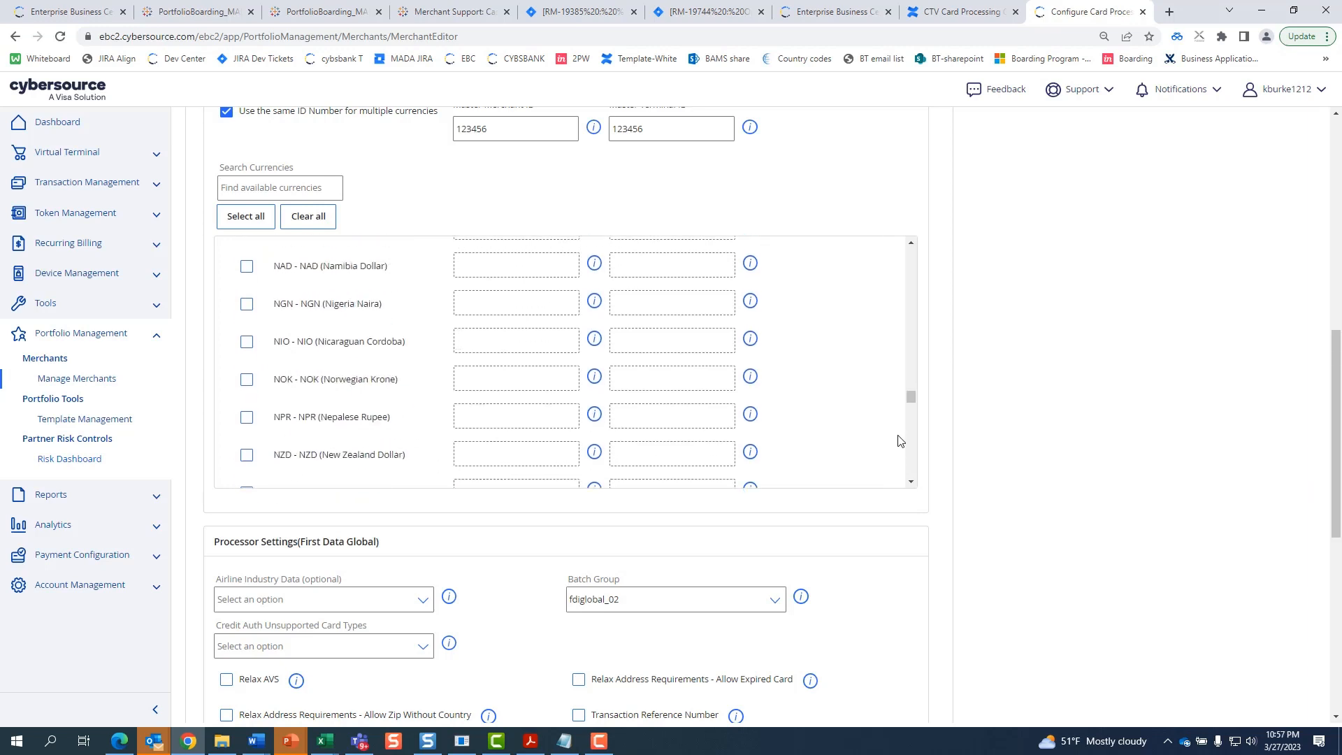
{"action": "scroll", "coordinate": [1050, 269], "scroll_direction": "up", "scroll_amount": 1}
{"action": "scroll", "coordinate": [1050, 270], "scroll_direction": "up", "scroll_amount": 3}
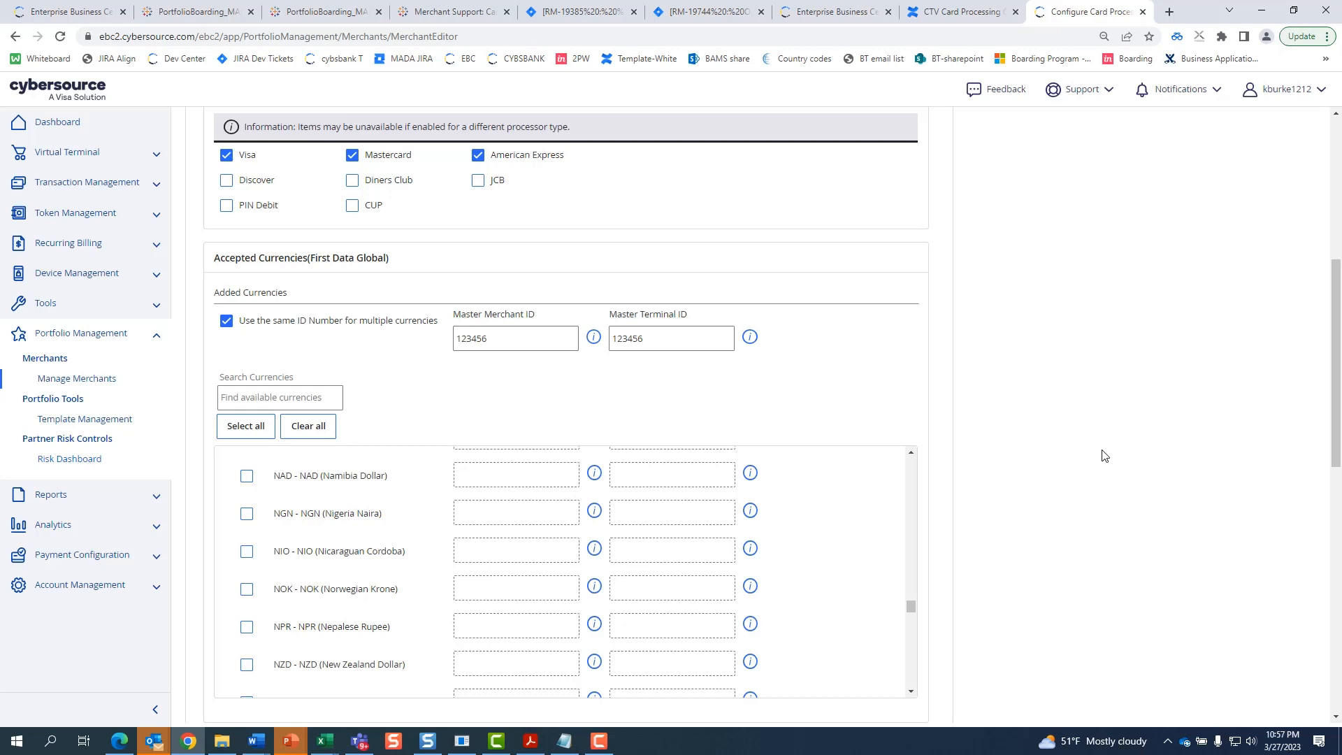
{"action": "scroll", "coordinate": [1103, 455], "scroll_direction": "down", "scroll_amount": 8}
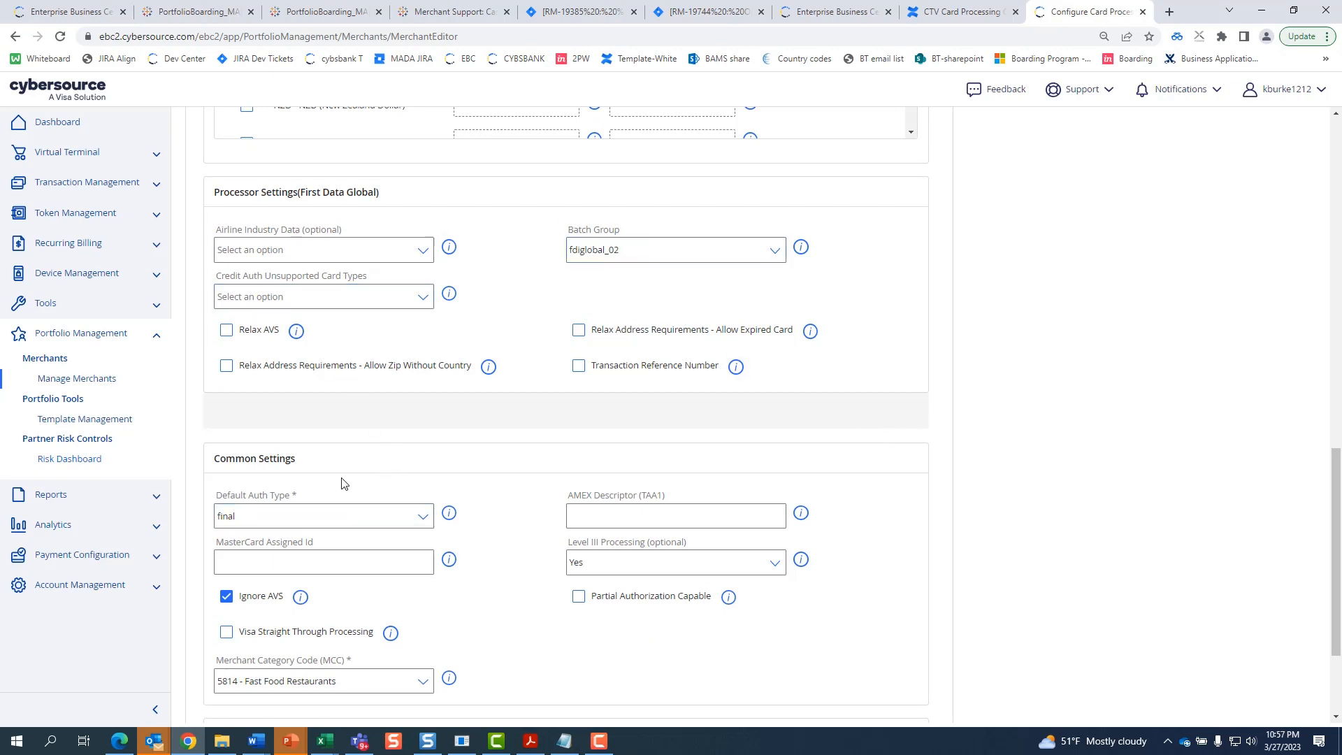
{"action": "scroll", "coordinate": [623, 459], "scroll_direction": "down", "scroll_amount": 3}
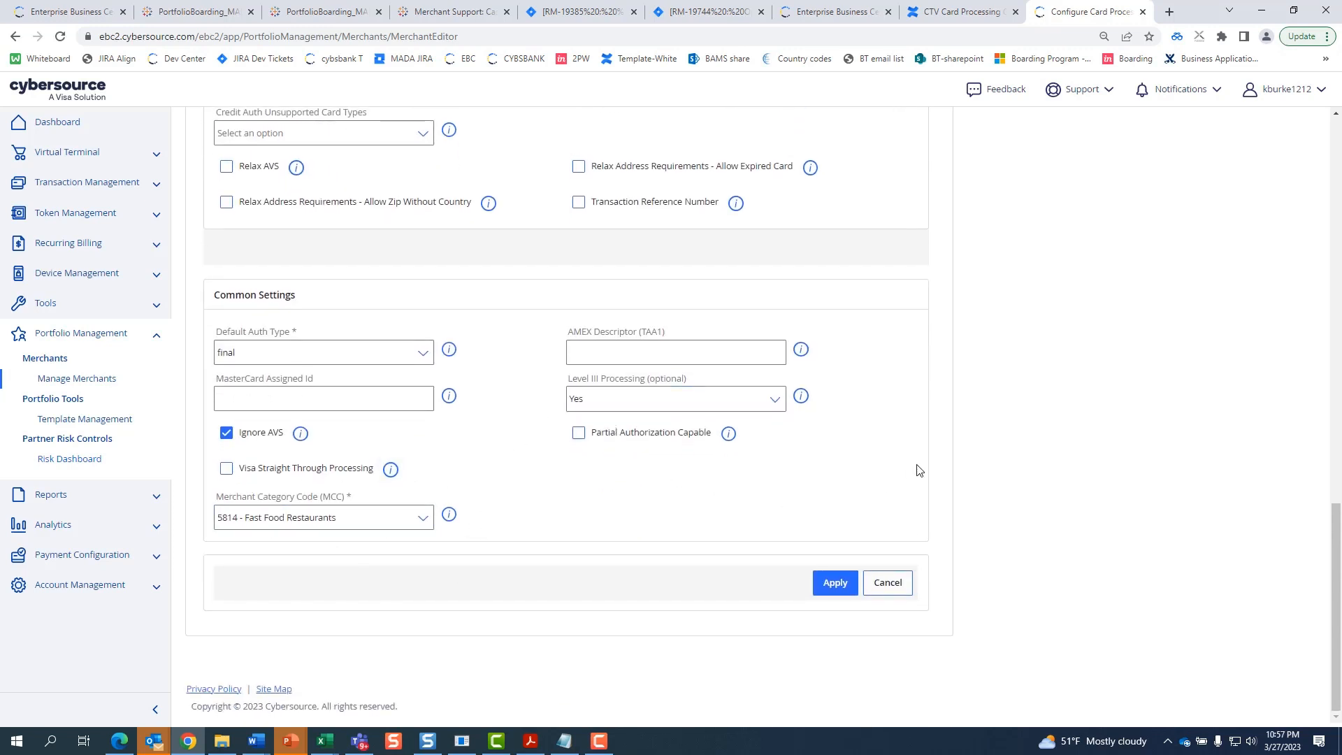
{"action": "scroll", "coordinate": [944, 468], "scroll_direction": "up", "scroll_amount": 3}
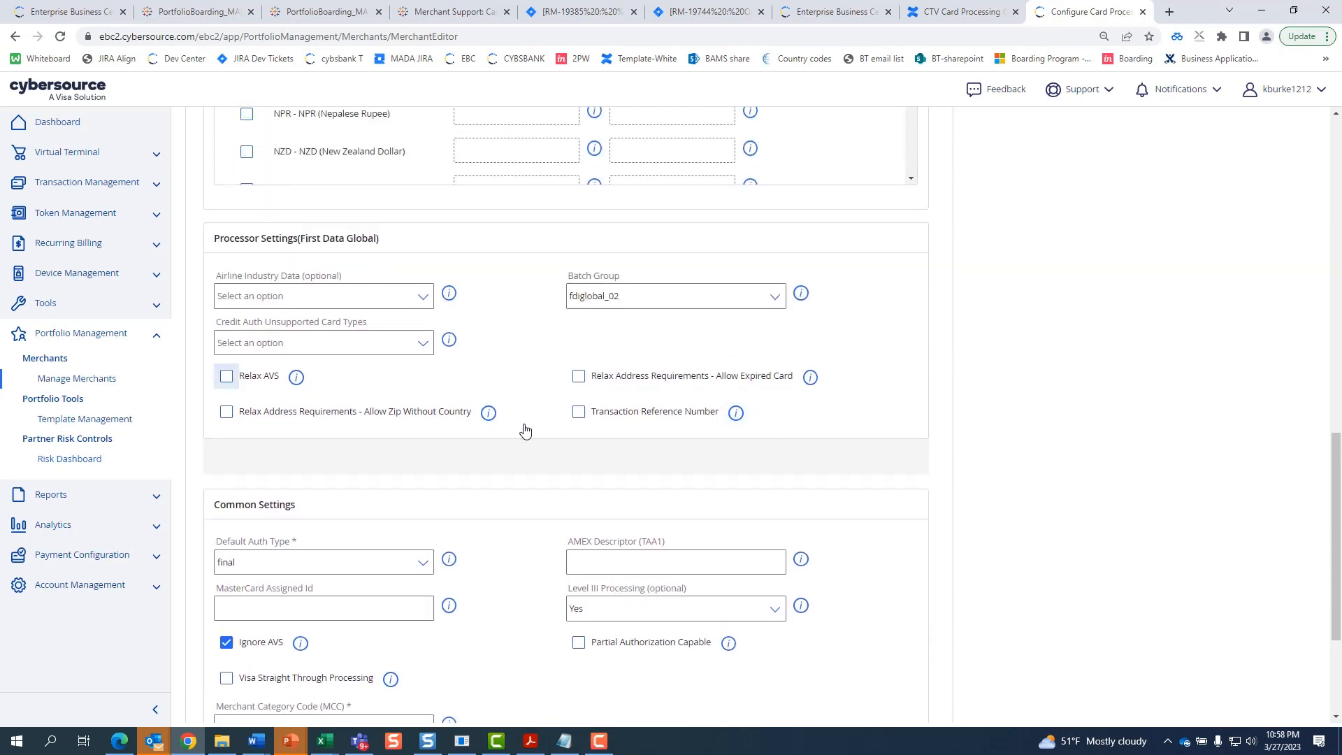
{"action": "left_click", "coordinate": [226, 376]}
{"action": "left_click", "coordinate": [226, 412]}
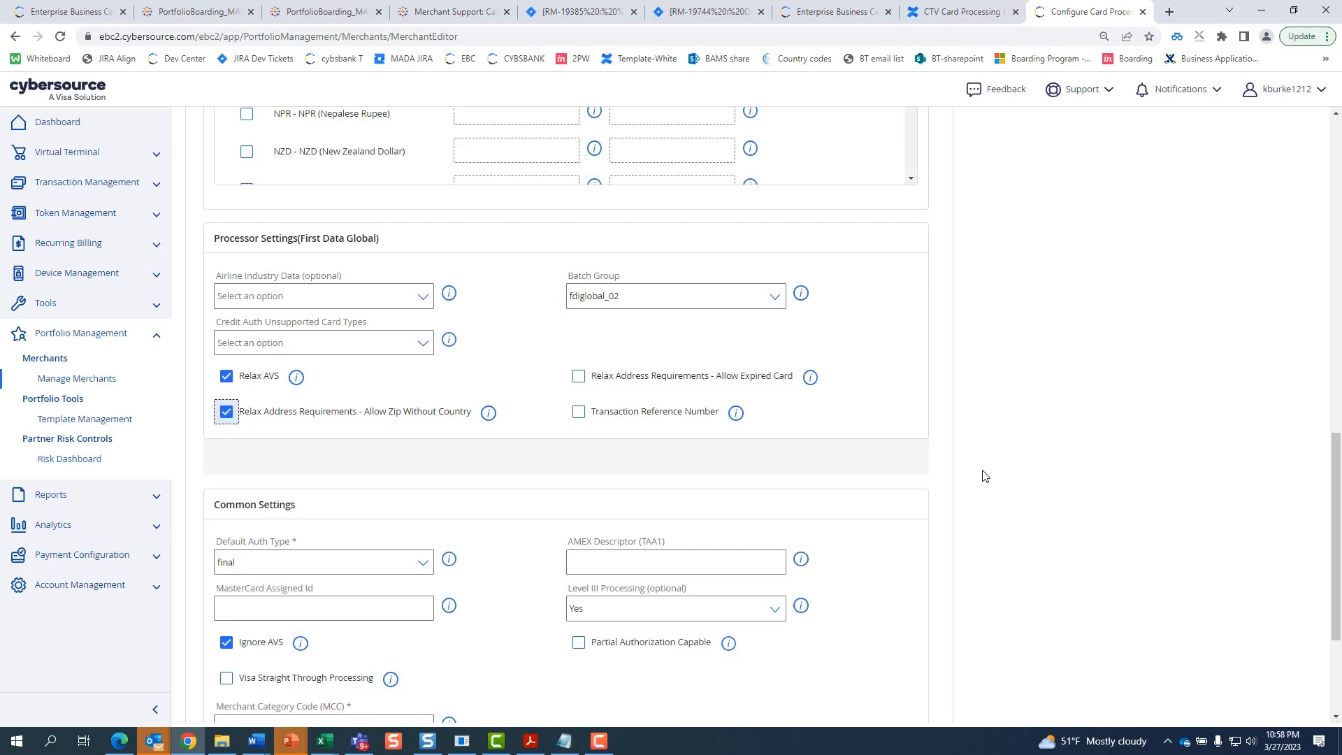
- Apply and confirm the First Data Global card processing configuration
{"action": "scroll", "coordinate": [989, 480], "scroll_direction": "up", "scroll_amount": 10}
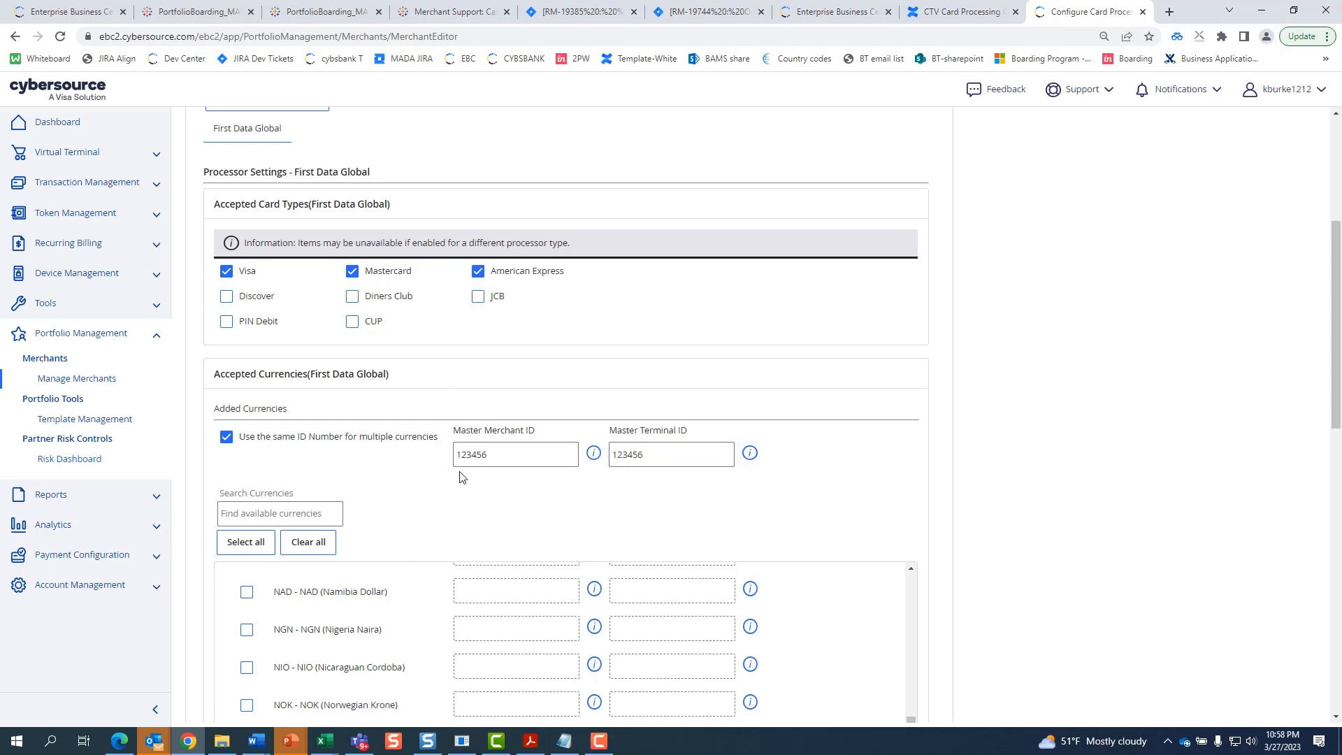
{"action": "scroll", "coordinate": [1119, 444], "scroll_direction": "down", "scroll_amount": 15}
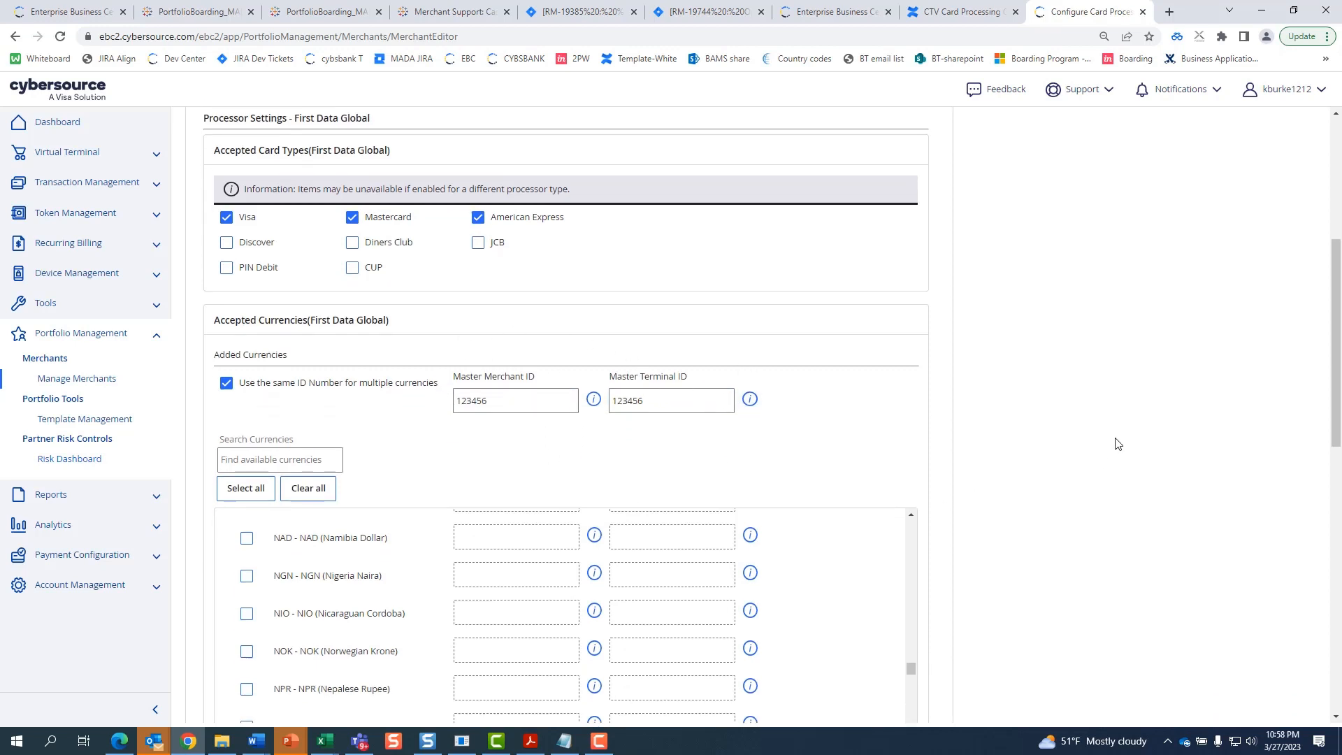
{"action": "left_click", "coordinate": [836, 585]}
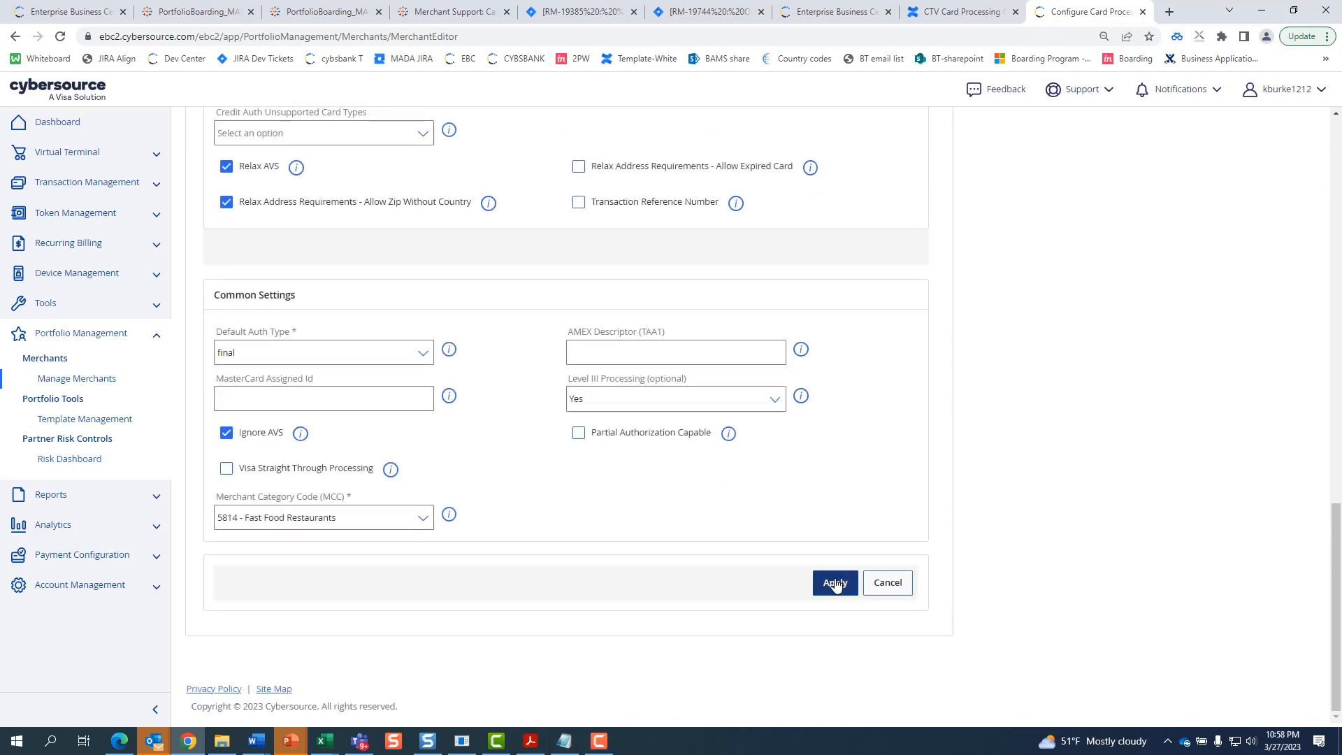
{"action": "left_click", "coordinate": [836, 584]}
- Set both Invoicing and Payer Authentication to Enabled
{"action": "scroll", "coordinate": [878, 530], "scroll_direction": "down", "scroll_amount": 7}
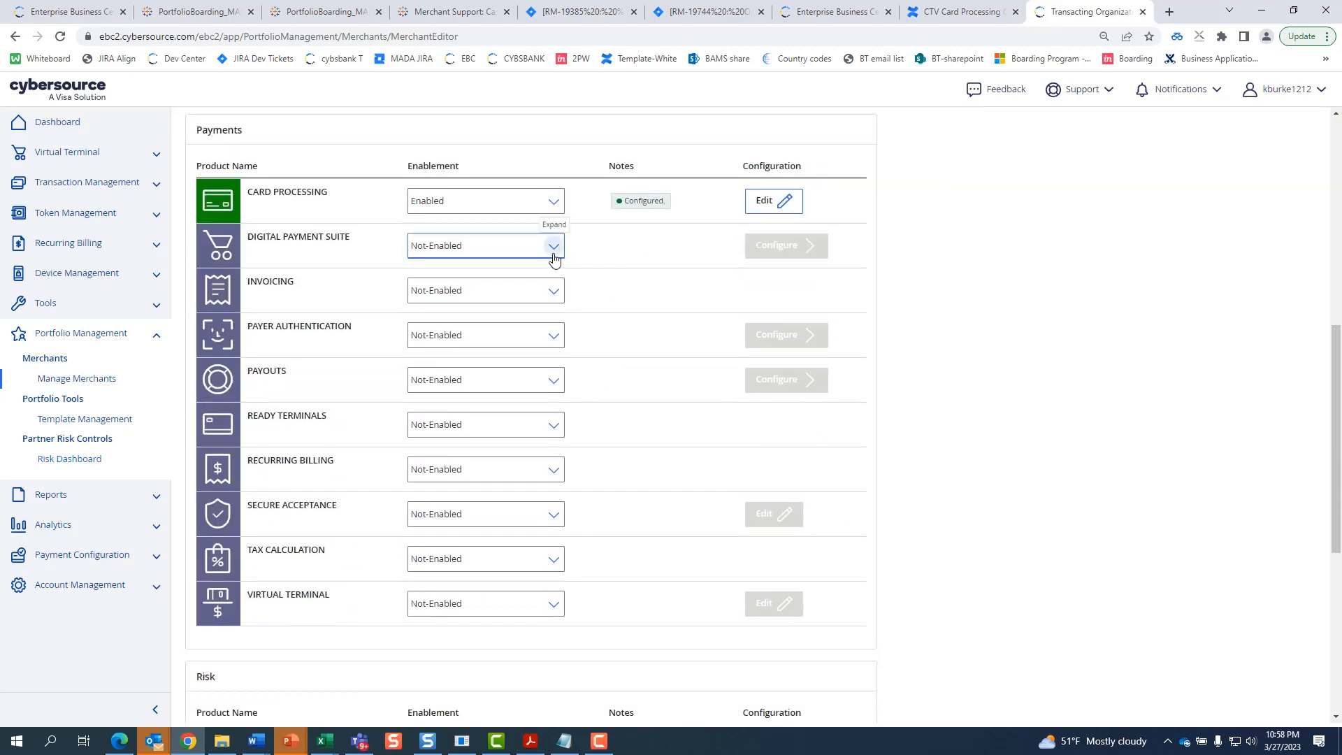
{"action": "left_click", "coordinate": [556, 291]}
{"action": "left_click", "coordinate": [552, 320]}
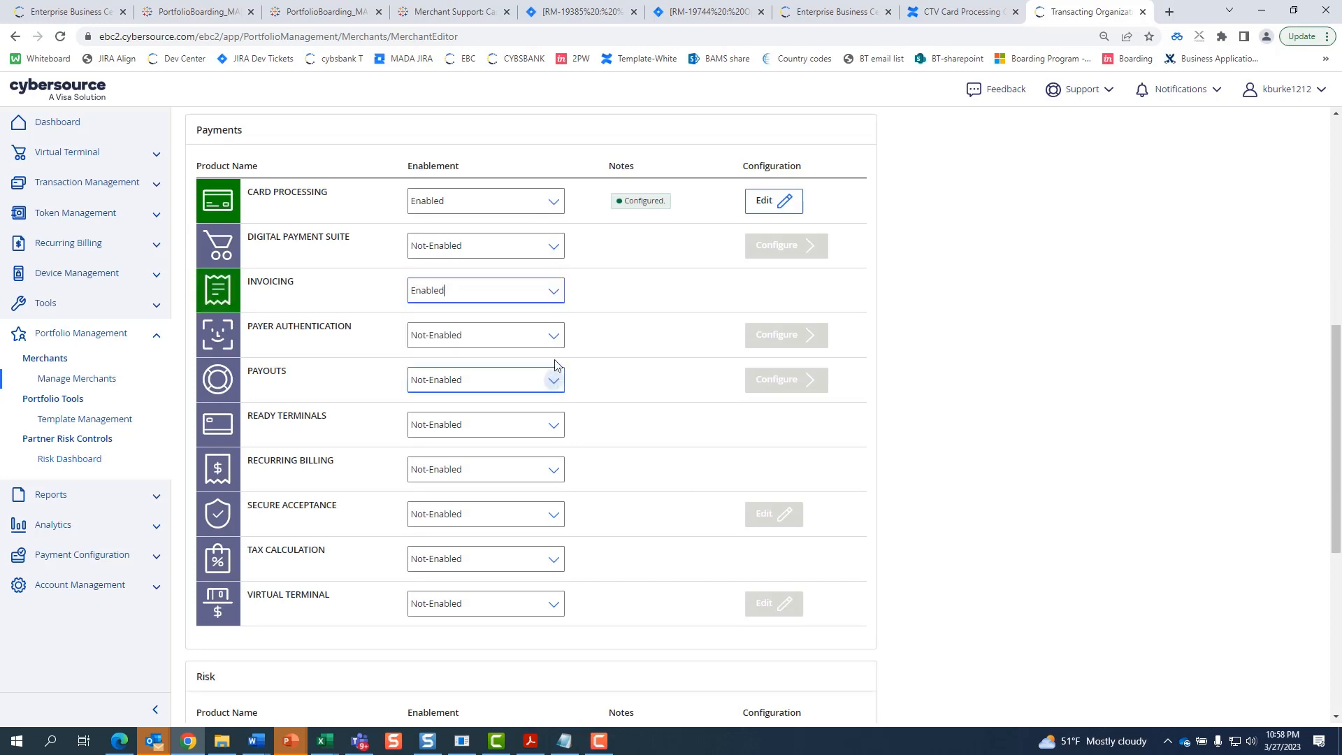
{"action": "left_click", "coordinate": [550, 339]}
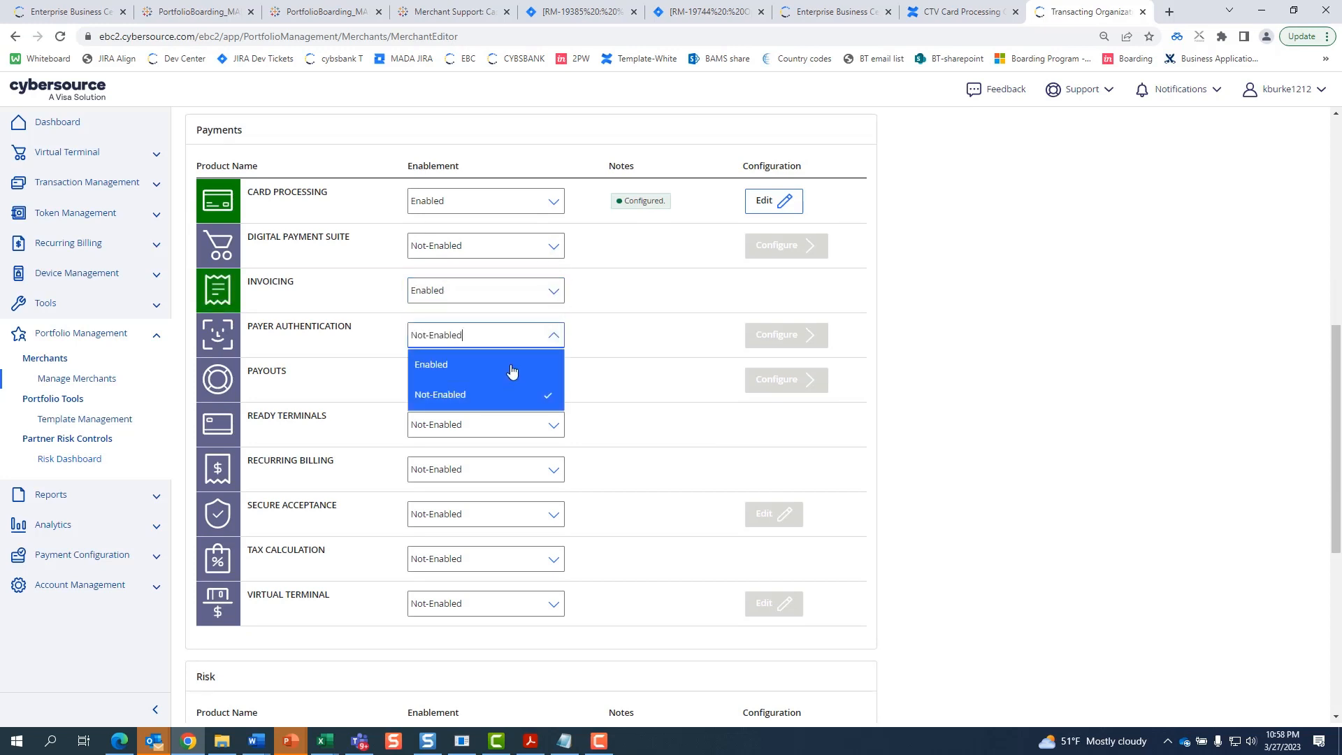
{"action": "left_click", "coordinate": [511, 371]}
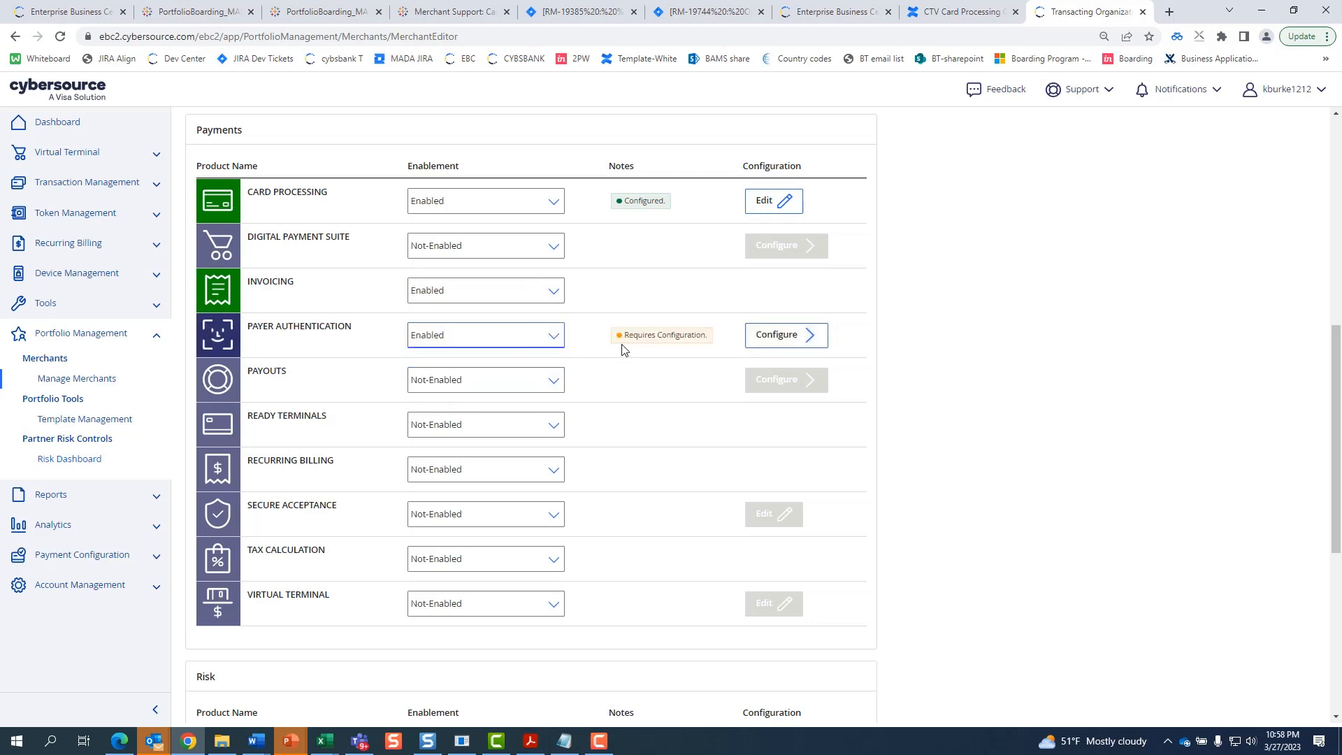
- Enable Visa Secure and MasterCard Identity Check in the Payer Authentication configuration
{"action": "left_click", "coordinate": [791, 343]}
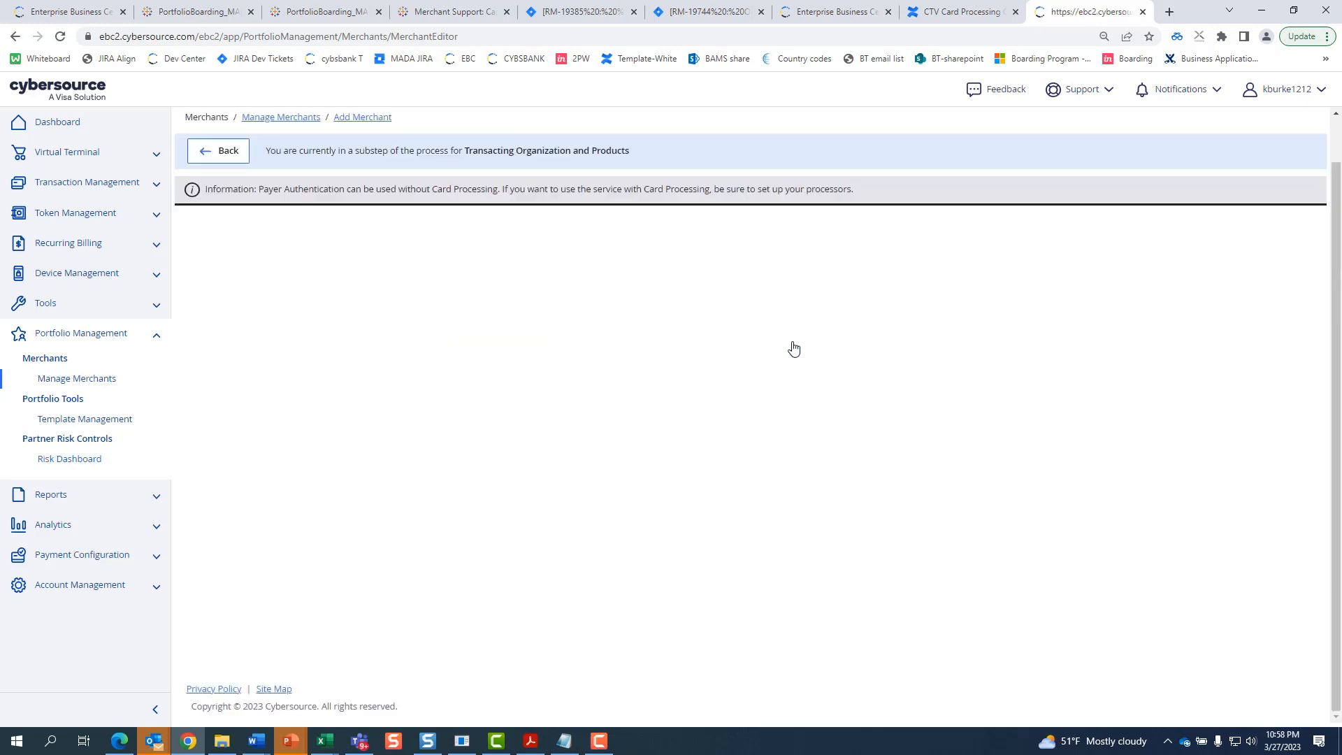
{"action": "scroll", "coordinate": [424, 418], "scroll_direction": "down", "scroll_amount": 7}
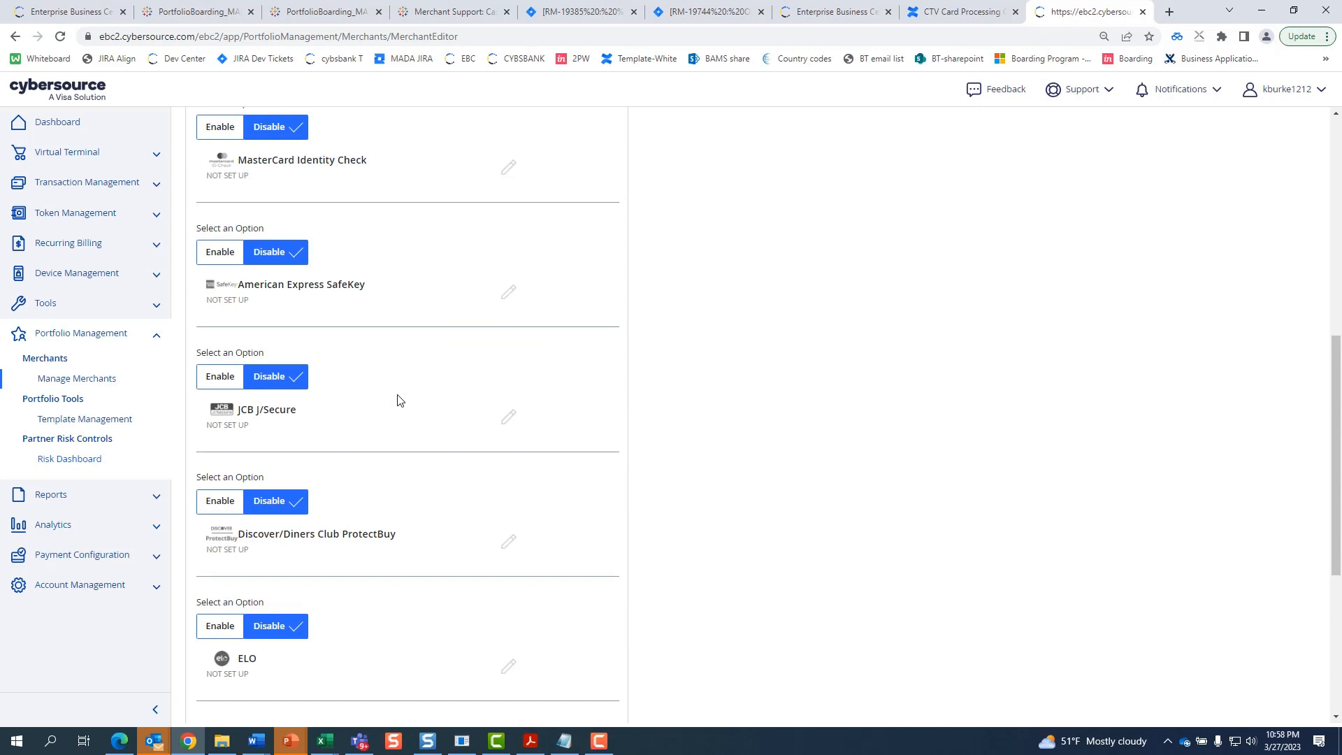
{"action": "scroll", "coordinate": [400, 400], "scroll_direction": "up", "scroll_amount": 5}
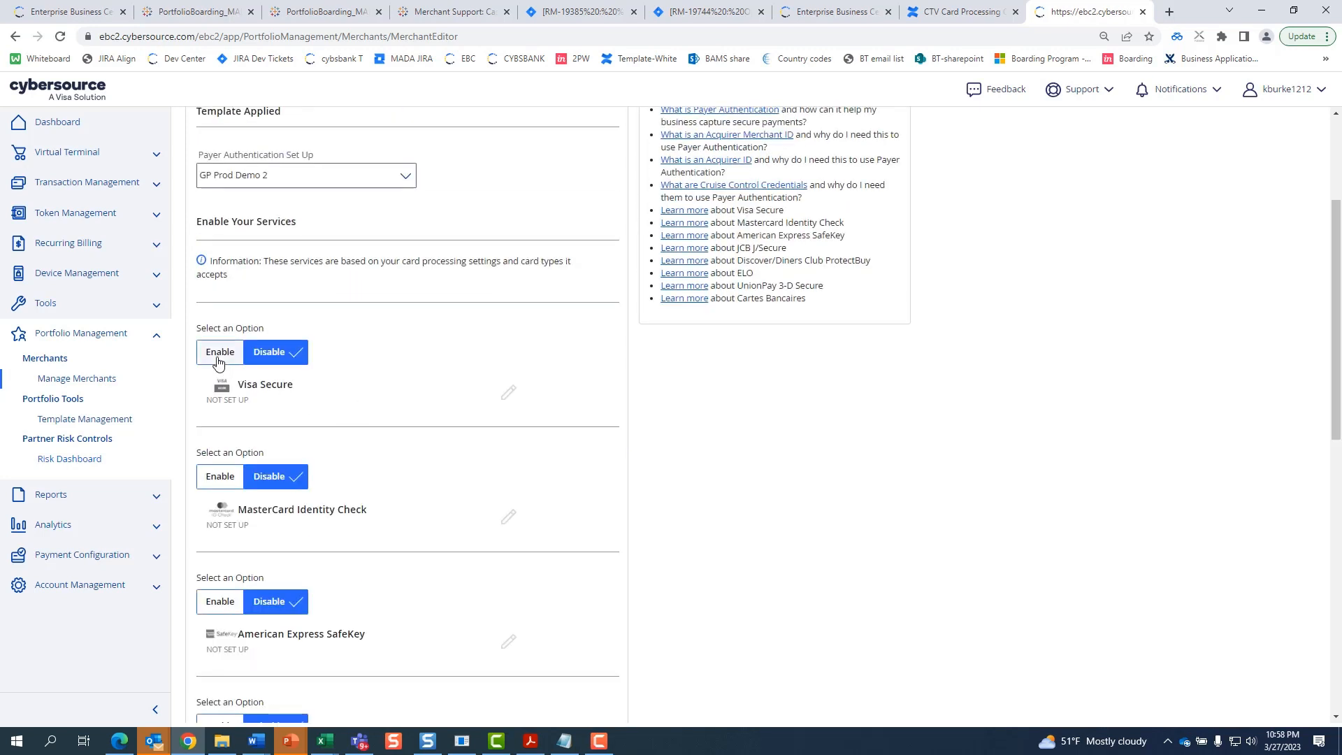
{"action": "left_click", "coordinate": [218, 357]}
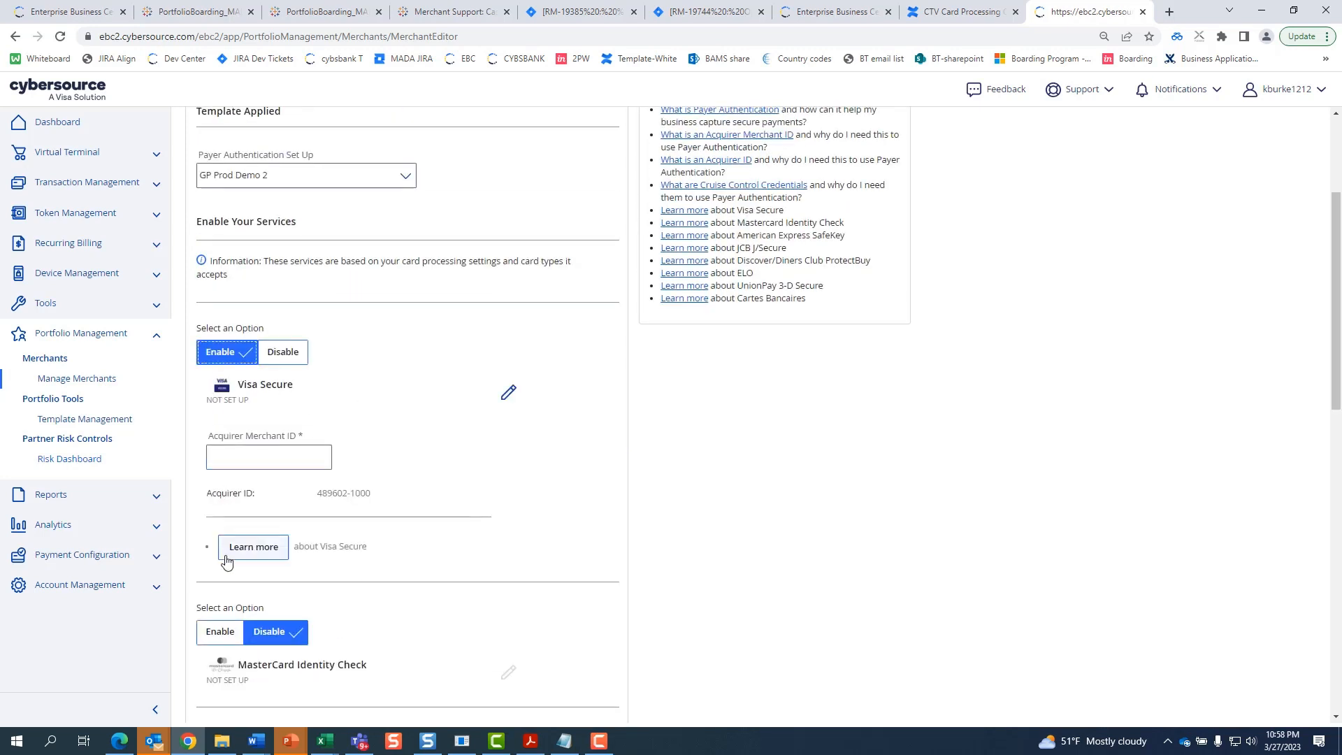
{"action": "left_click", "coordinate": [221, 638]}
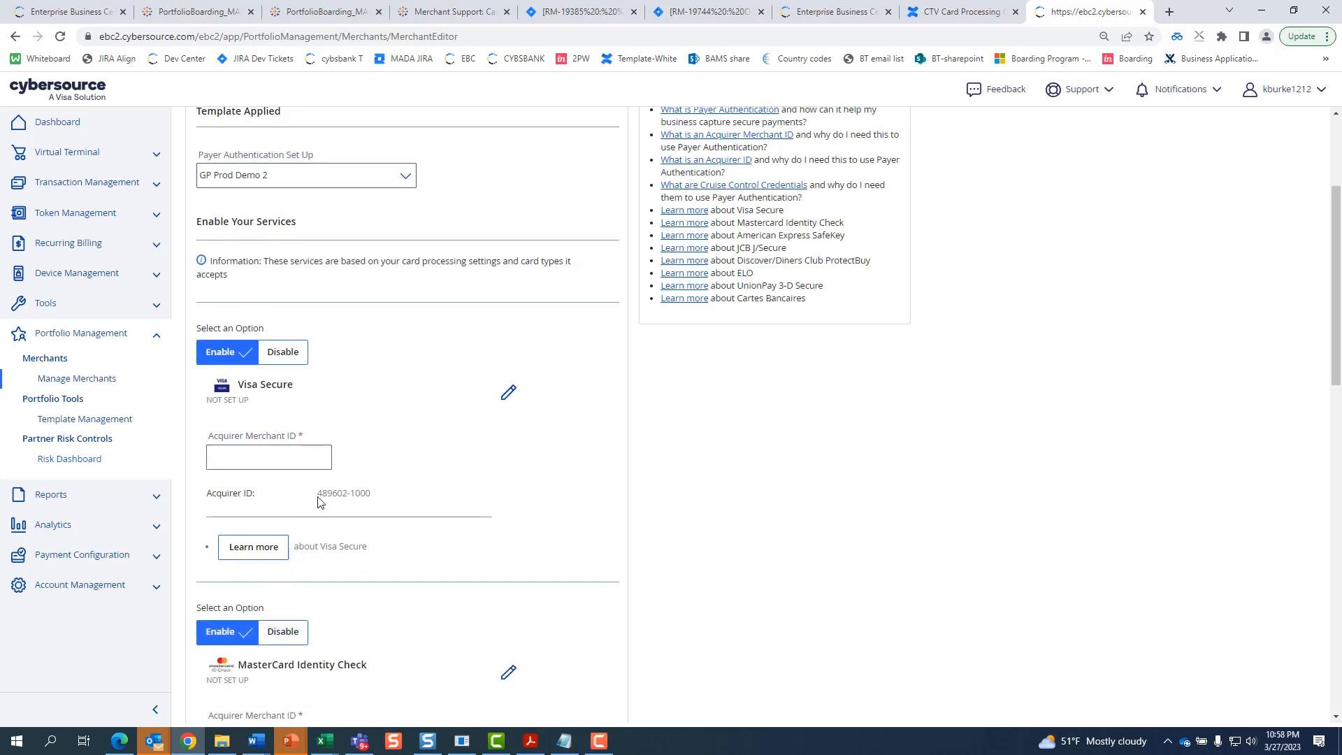
- Enter the Visa Secure and MasterCard acquirer merchant IDs and save Payer Authentication
{"action": "left_click_drag", "start_coordinate": [317, 495], "coordinate": [378, 500]}
{"action": "left_click", "coordinate": [268, 457]}
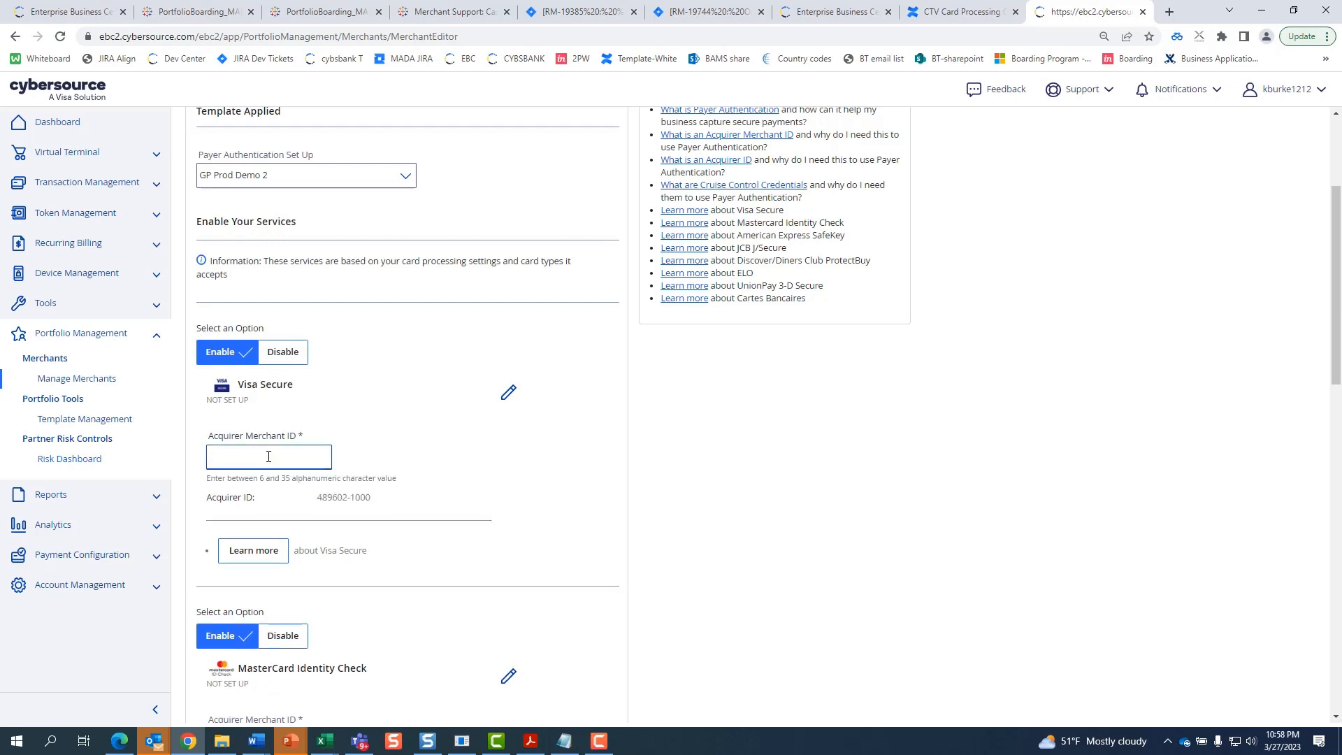
{"action": "scroll", "coordinate": [269, 456], "scroll_direction": "down", "scroll_amount": 4}
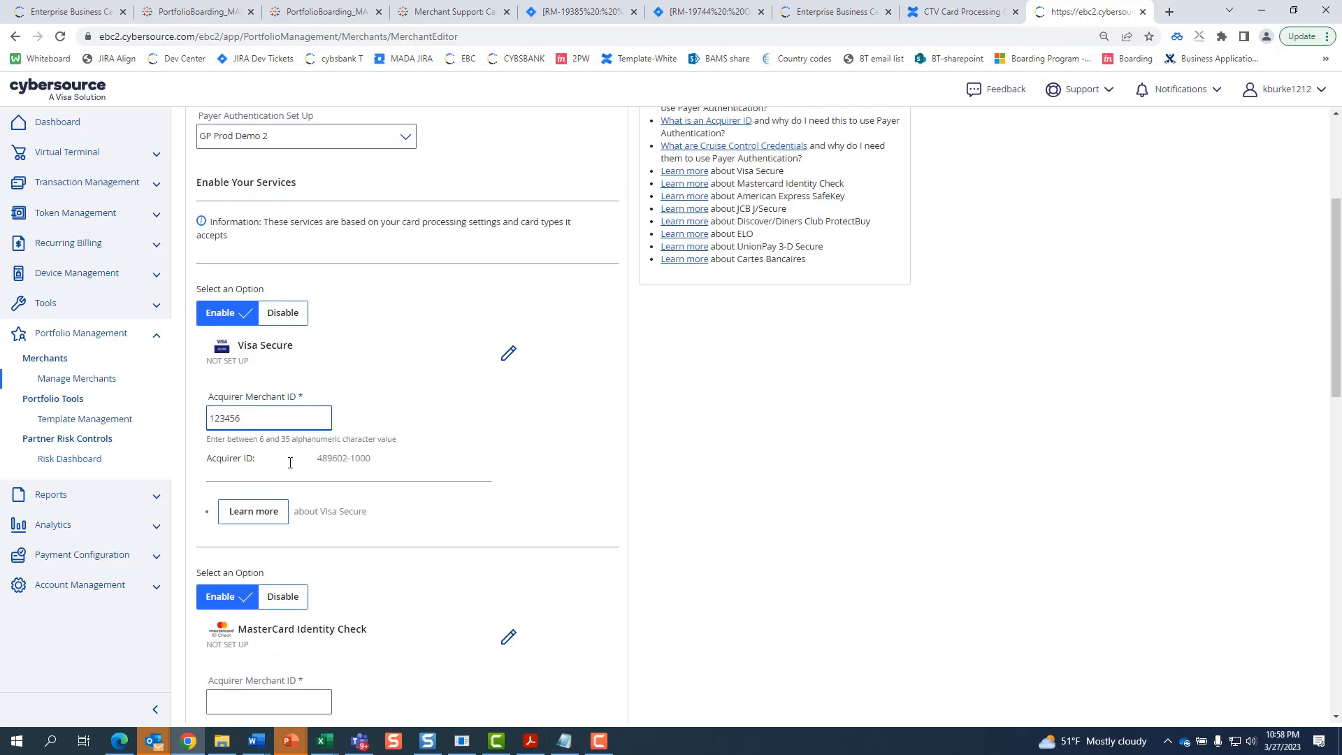
{"action": "left_click", "coordinate": [285, 468]}
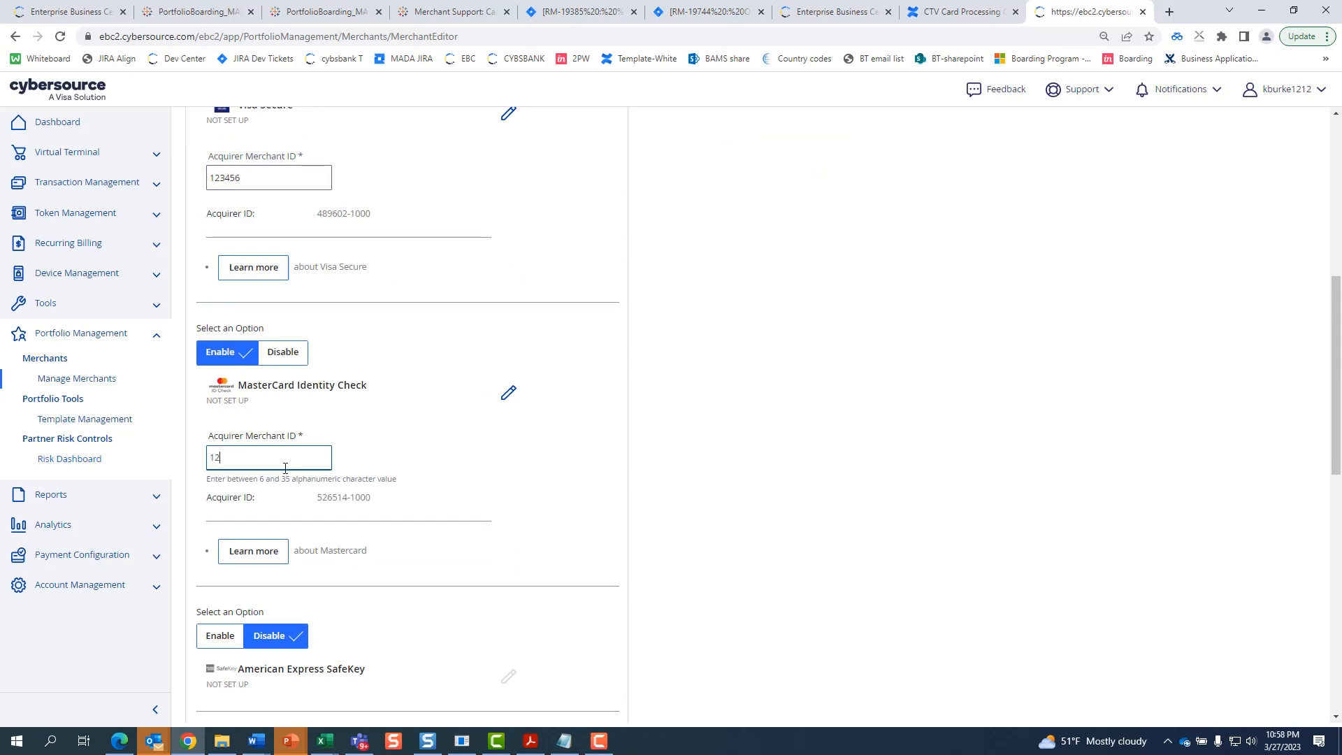
{"action": "scroll", "coordinate": [480, 471], "scroll_direction": "down", "scroll_amount": 9}
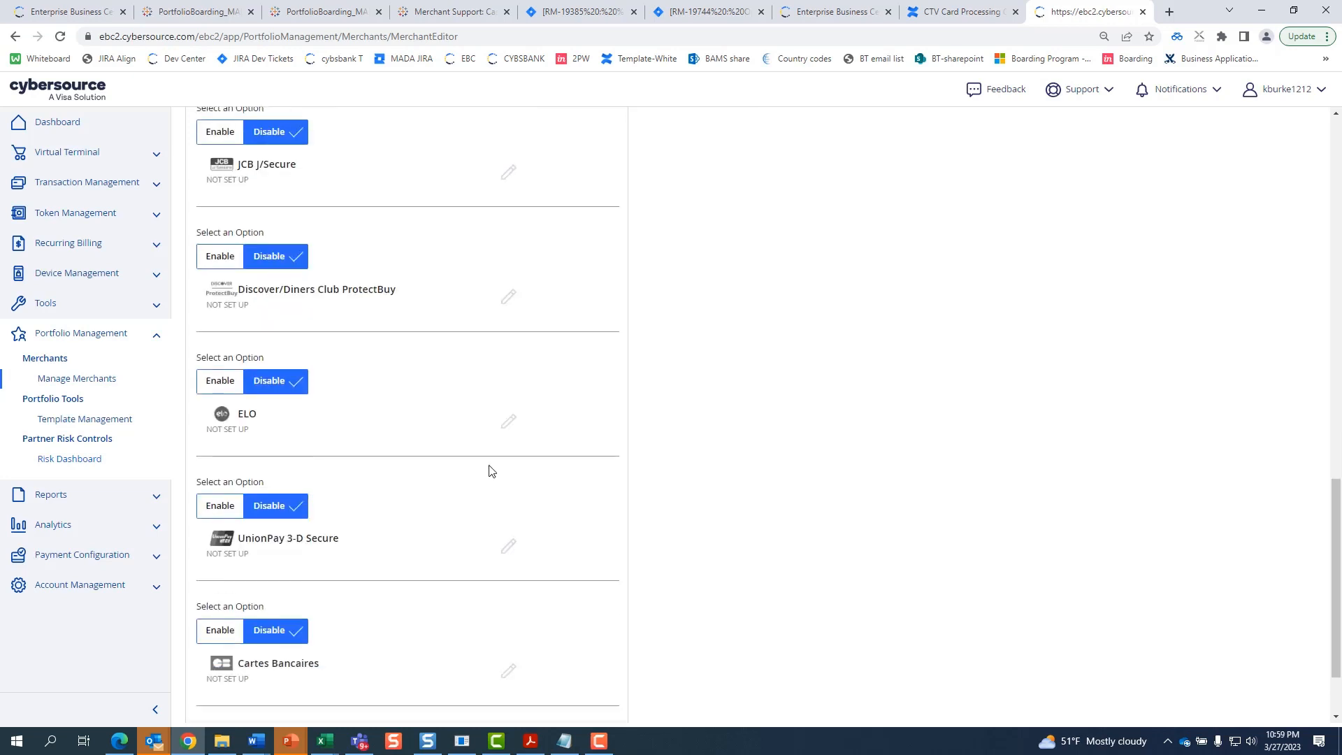
{"action": "scroll", "coordinate": [483, 459], "scroll_direction": "up", "scroll_amount": 2}
{"action": "scroll", "coordinate": [493, 463], "scroll_direction": "down", "scroll_amount": 4}
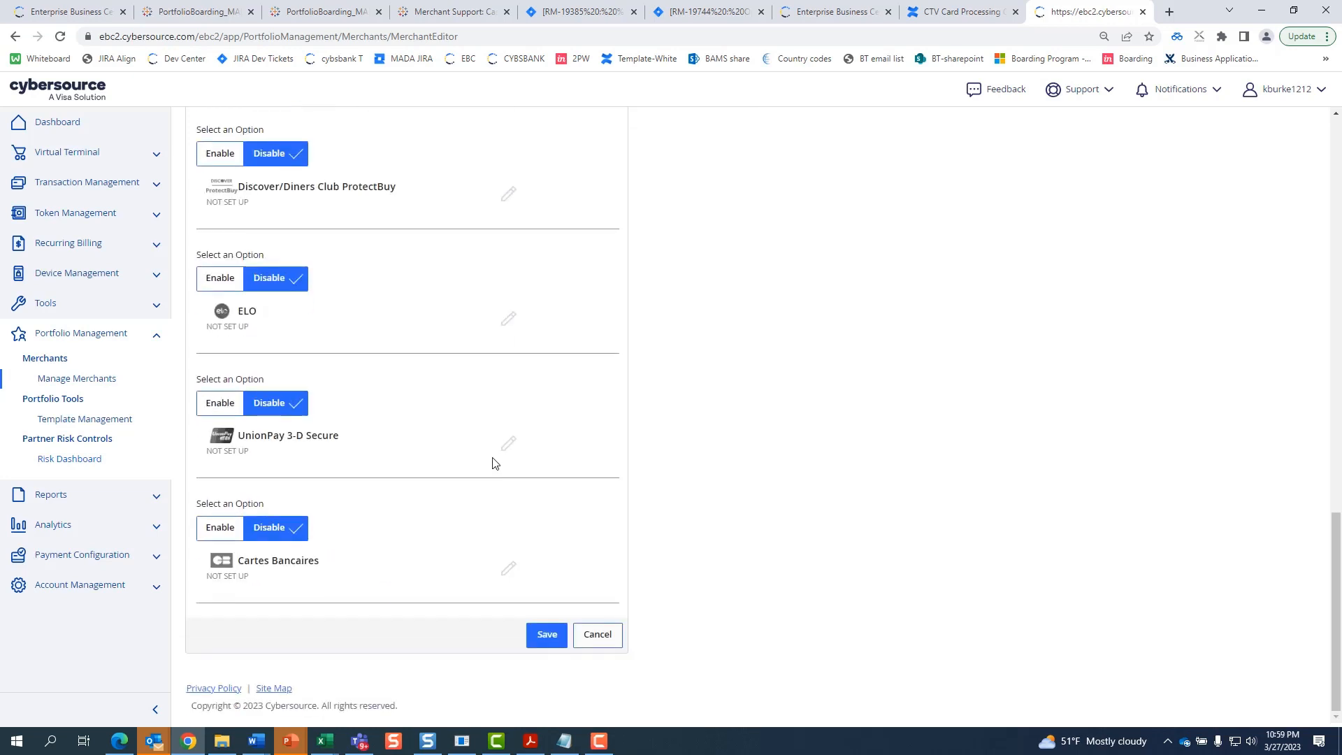
{"action": "left_click", "coordinate": [550, 634]}
- Set Recurring Billing, Secure Acceptance and Virtual Terminal to Enabled with default configuration
{"action": "scroll", "coordinate": [685, 552], "scroll_direction": "down", "scroll_amount": 9}
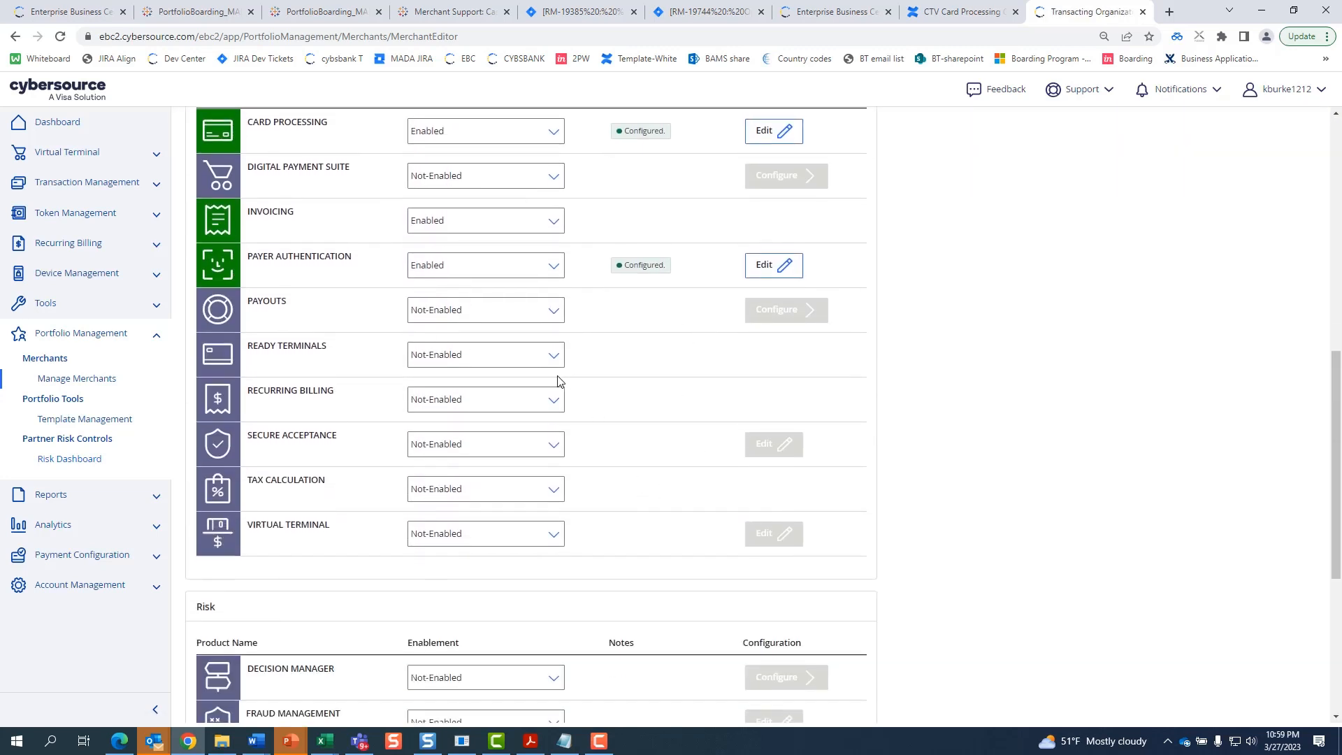
{"action": "left_click", "coordinate": [537, 422]}
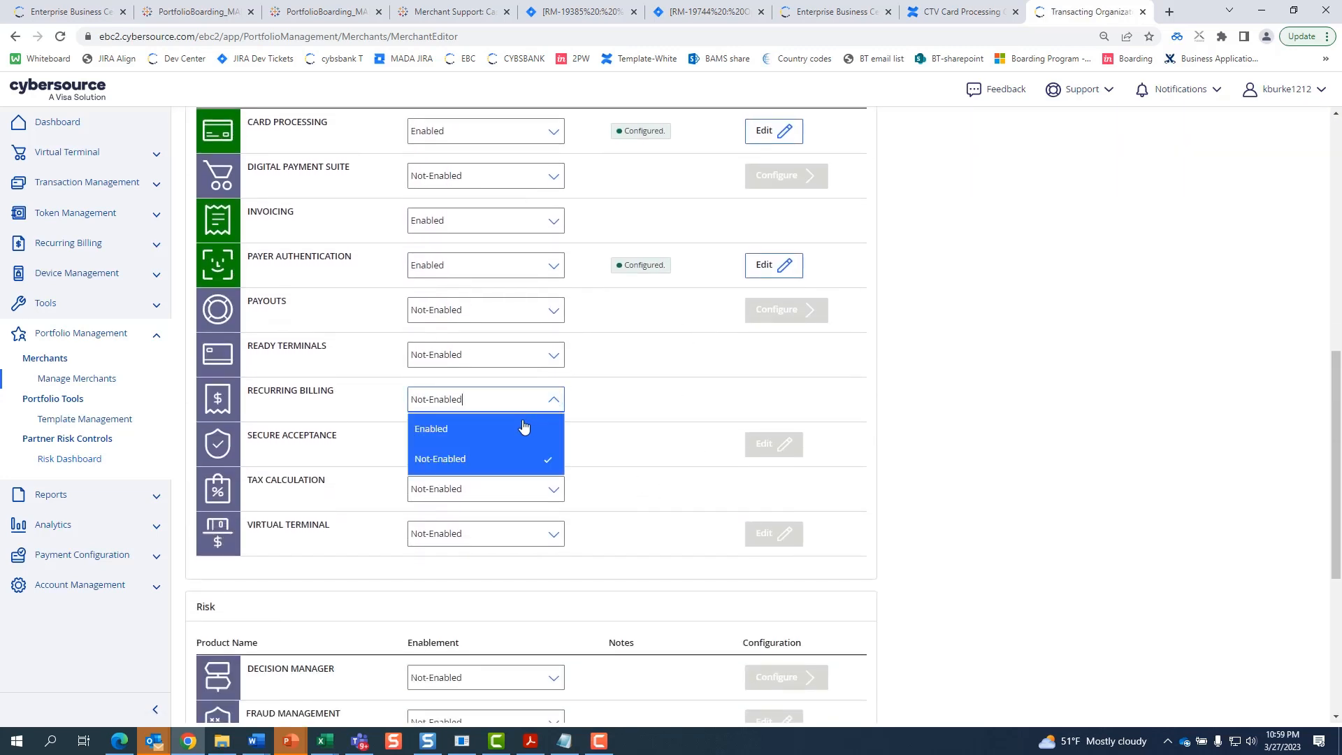
{"action": "left_click", "coordinate": [515, 429]}
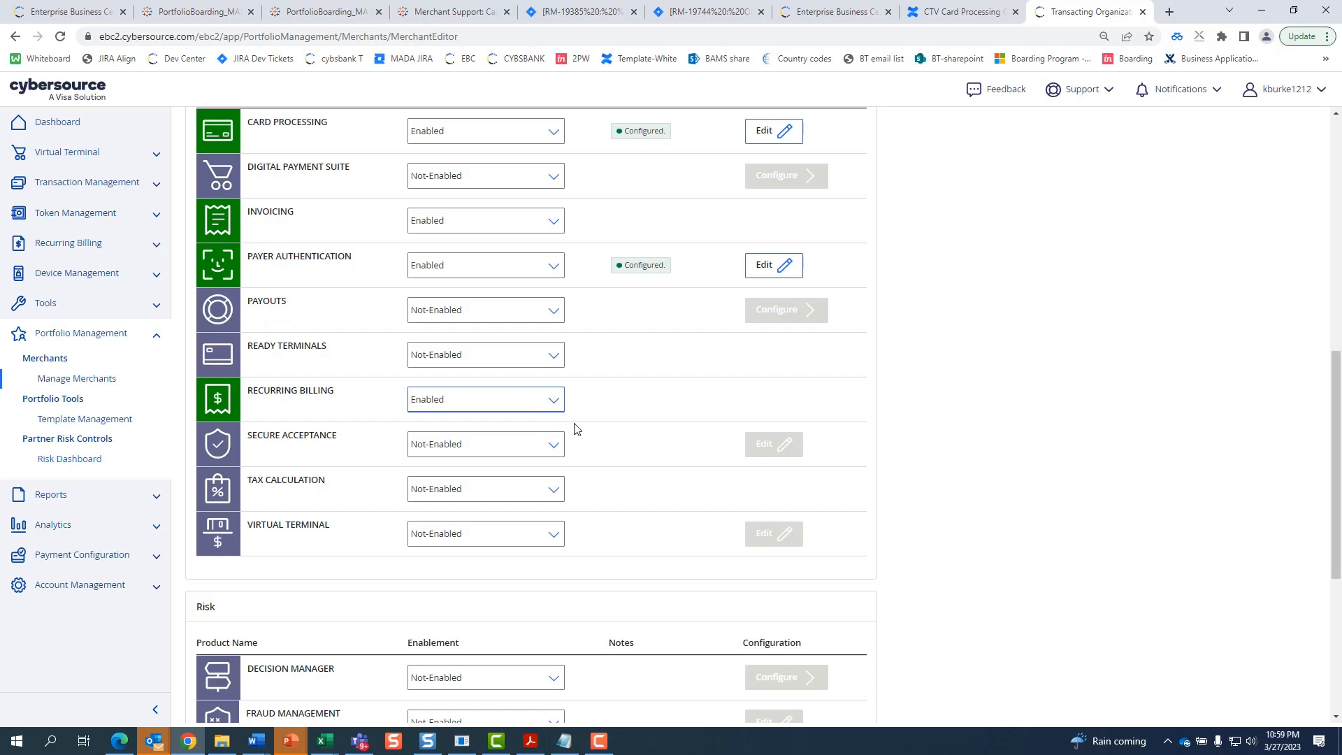
{"action": "left_click", "coordinate": [542, 451]}
{"action": "left_click", "coordinate": [506, 473]}
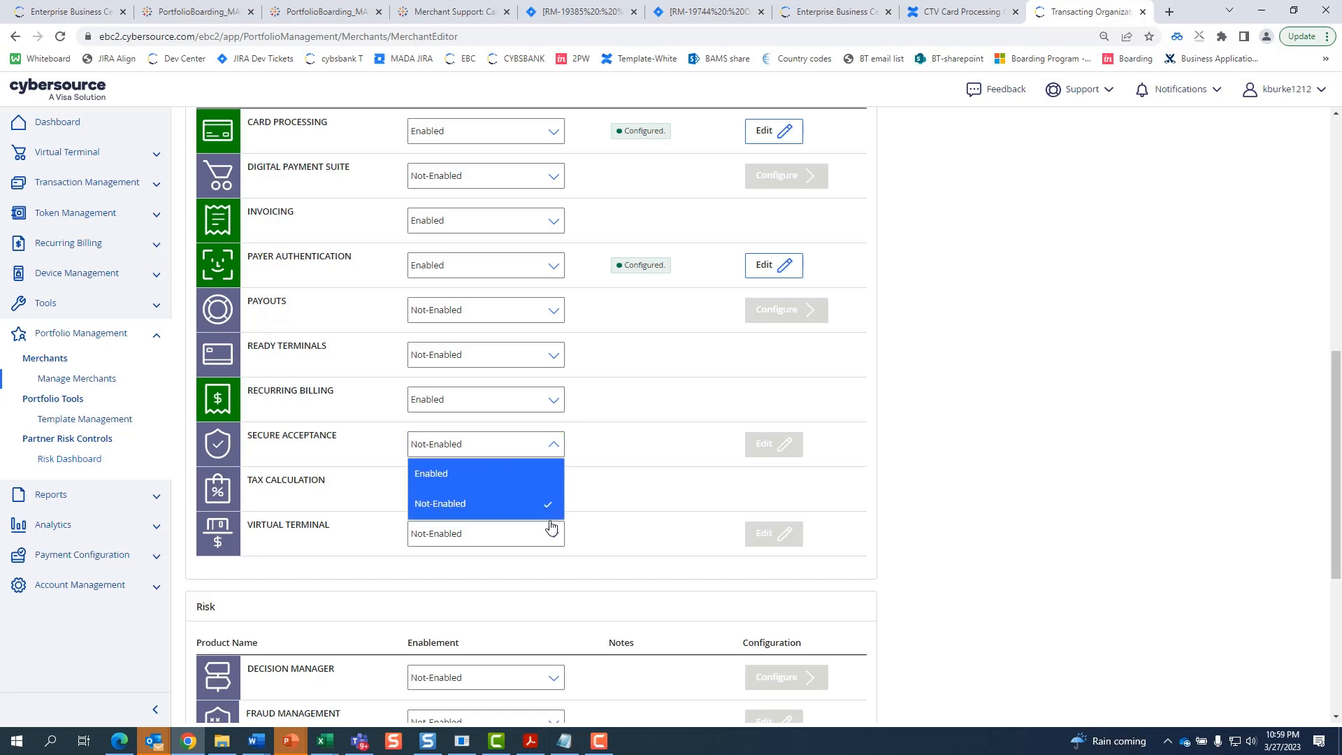
{"action": "left_click", "coordinate": [552, 541]}
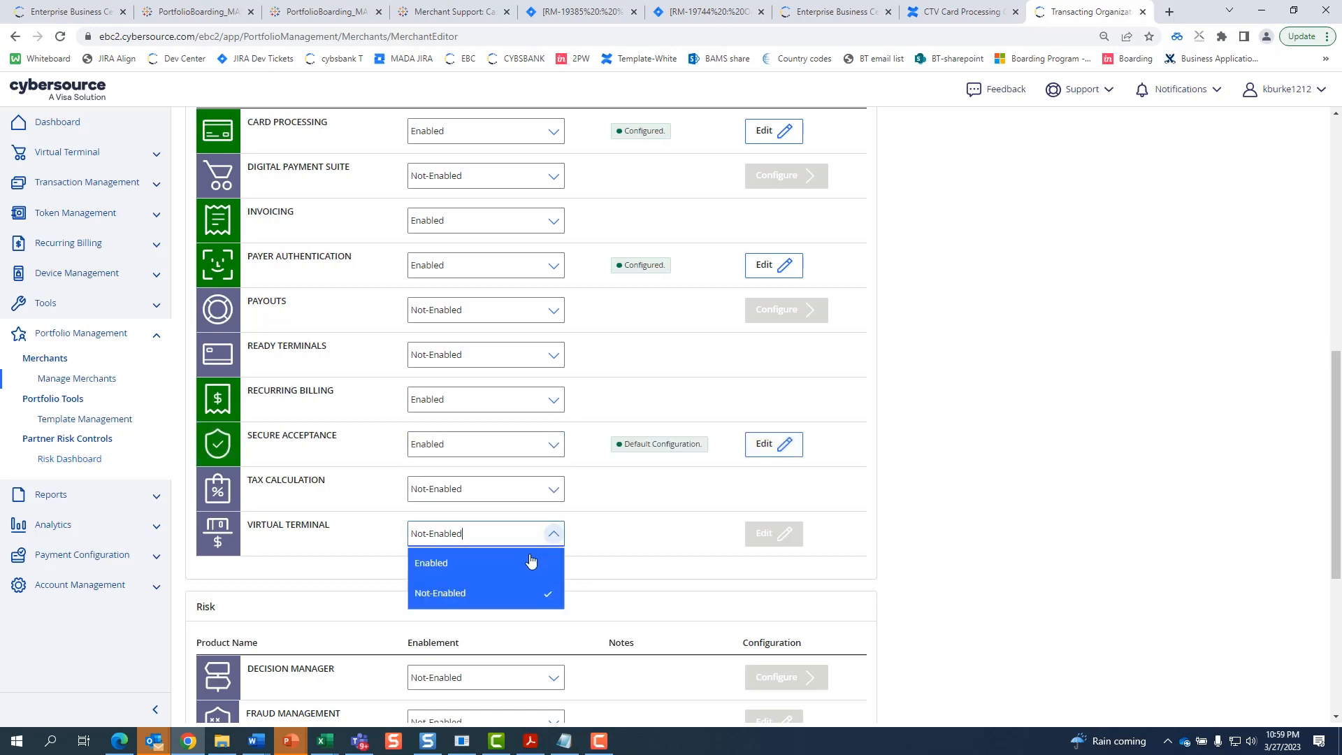
{"action": "left_click", "coordinate": [552, 560]}
{"action": "scroll", "coordinate": [586, 548], "scroll_direction": "down", "scroll_amount": 5}
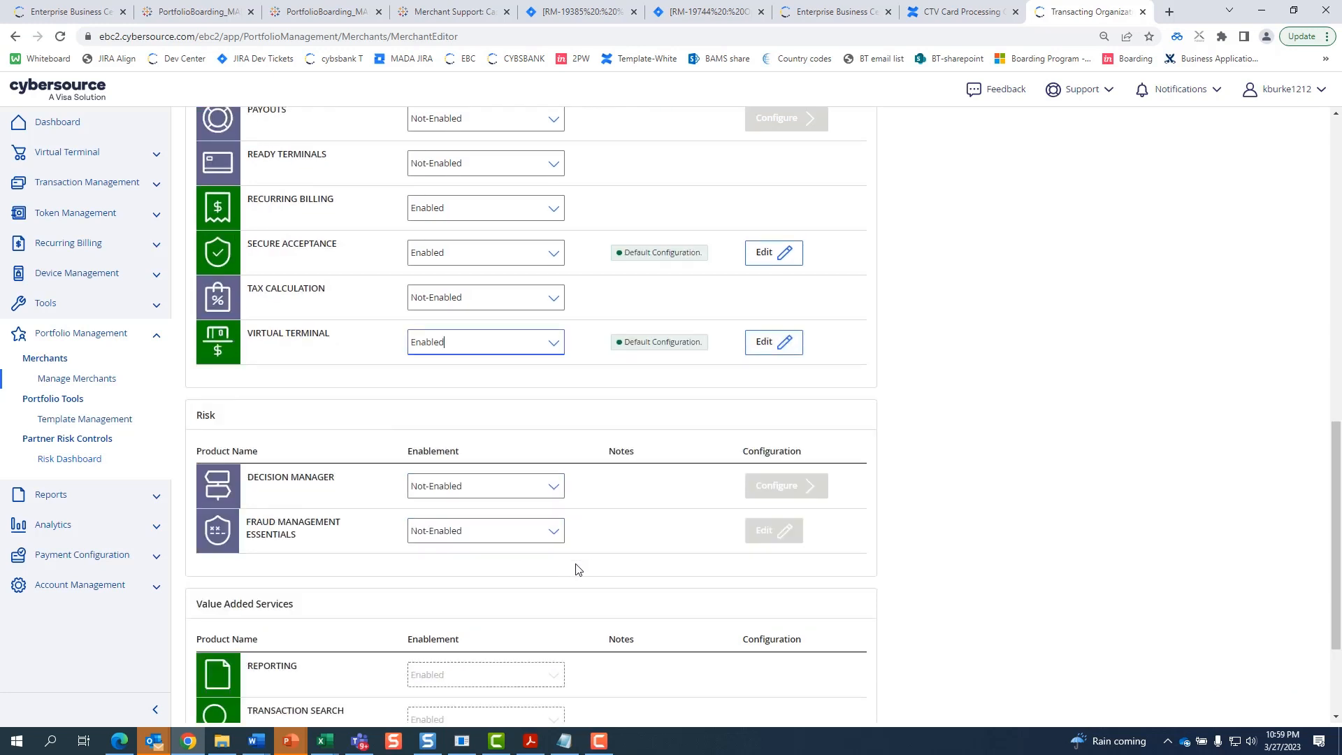
- Revert Fraud Management Essentials to Not-Enabled after enabling it, and enable Decision Manager instead
{"action": "left_click", "coordinate": [542, 370]}
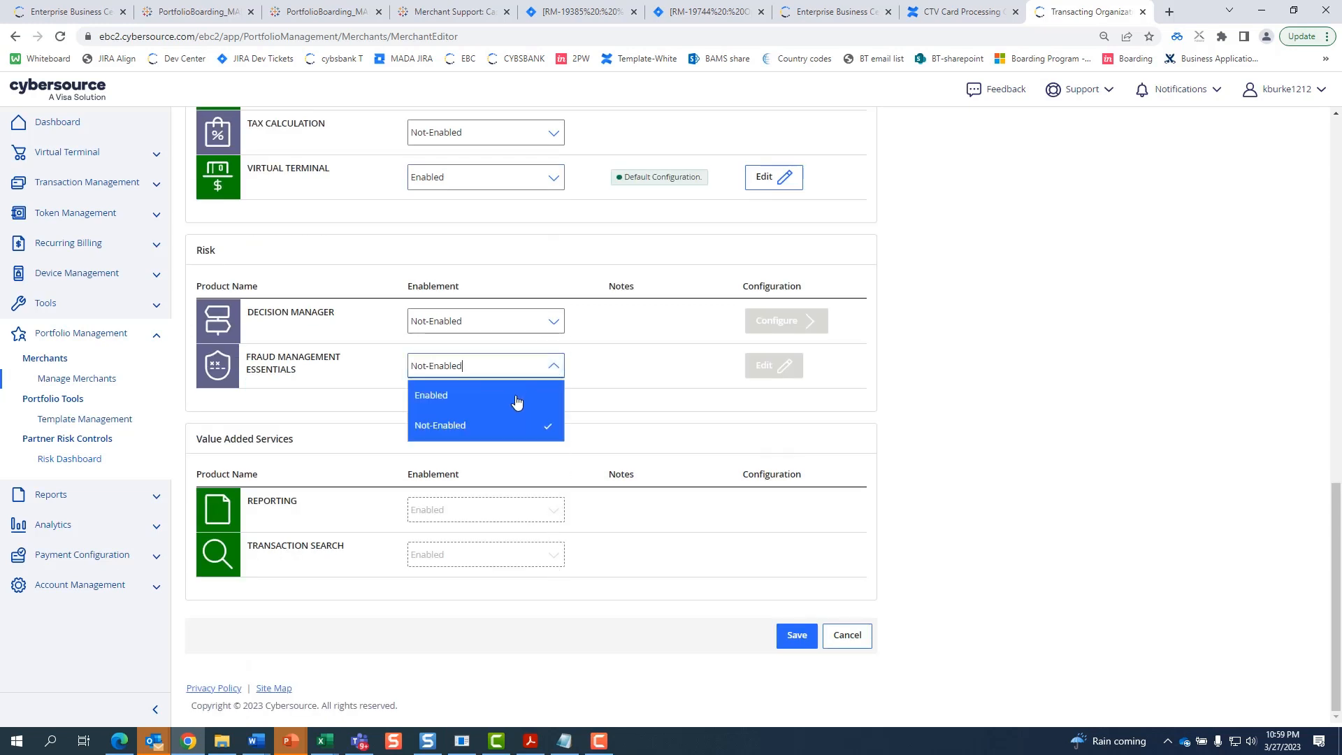
{"action": "left_click", "coordinate": [519, 396]}
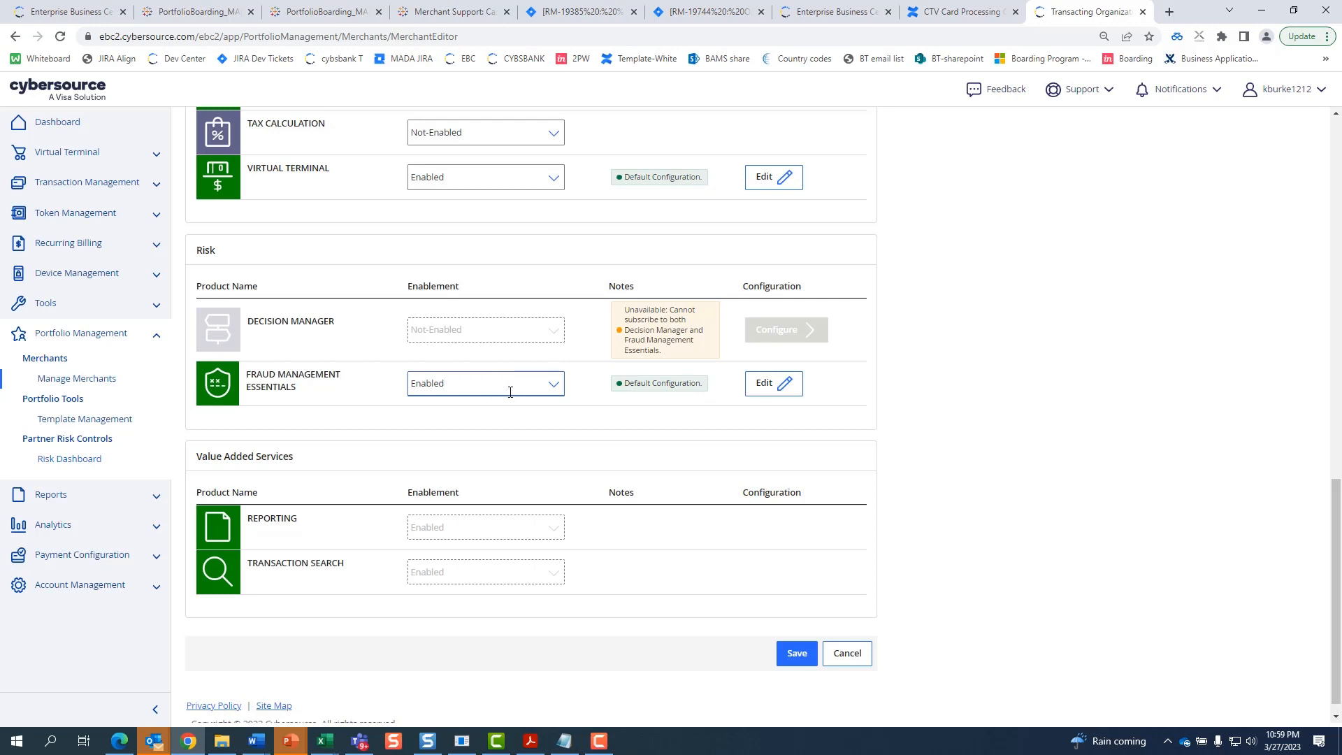
{"action": "left_click", "coordinate": [553, 383]}
{"action": "left_click", "coordinate": [508, 444]}
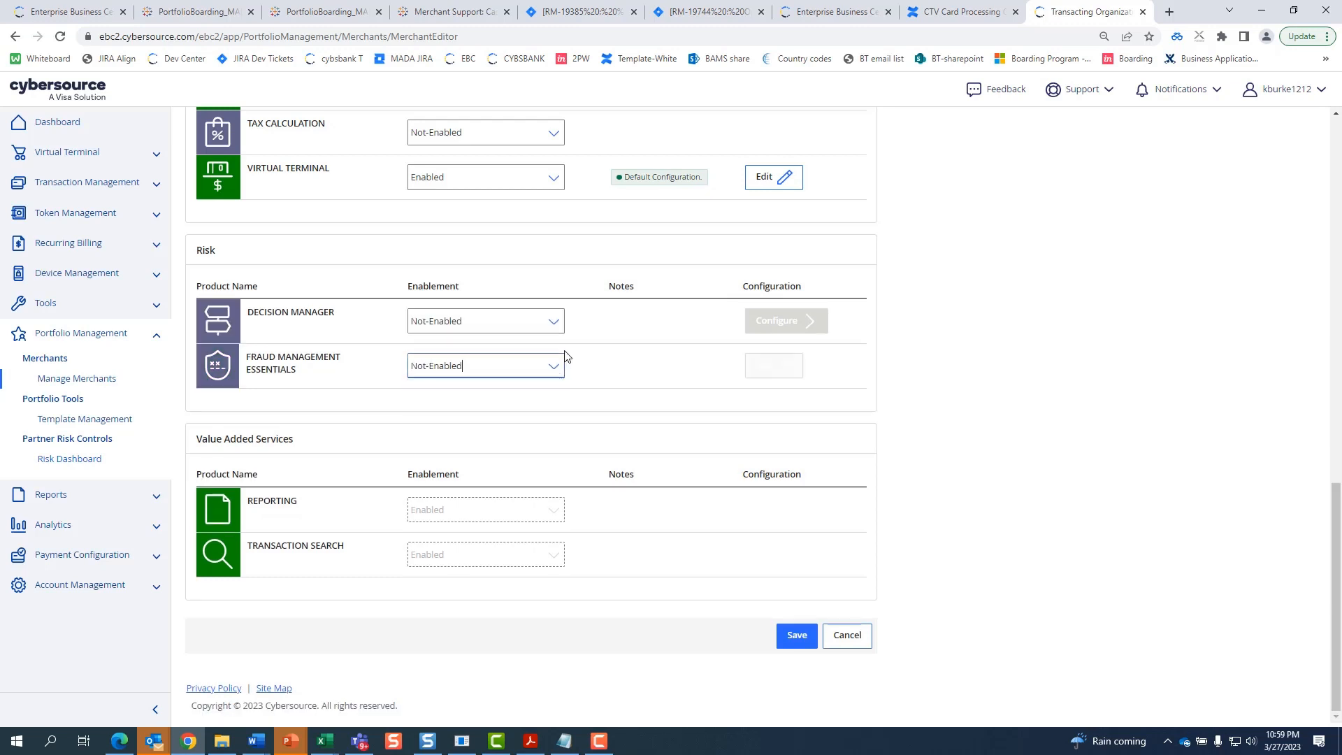
{"action": "left_click", "coordinate": [552, 321]}
{"action": "left_click", "coordinate": [511, 355]}
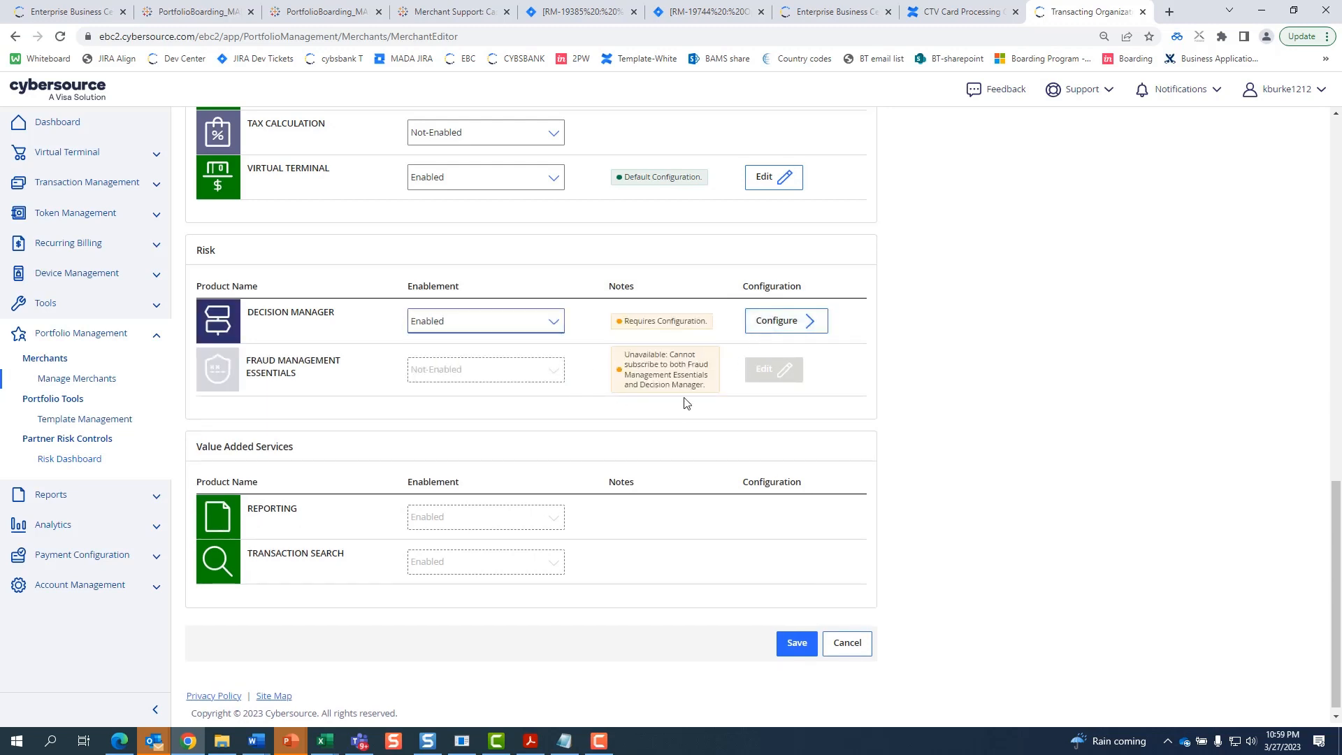
- Set Decision Manager's organization to Manage own with DM Default, and apply it
{"action": "left_click", "coordinate": [800, 321]}
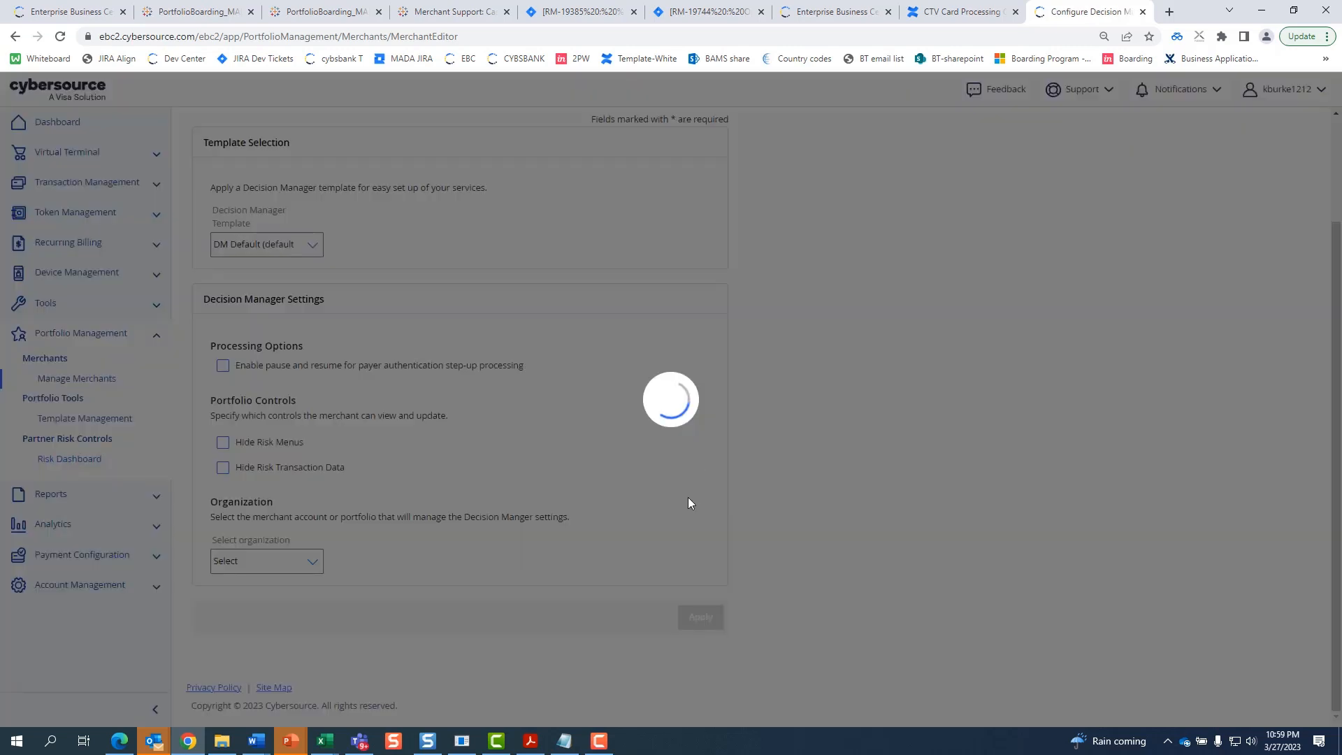
{"action": "scroll", "coordinate": [629, 476], "scroll_direction": "down", "scroll_amount": 5}
{"action": "scroll", "coordinate": [442, 275], "scroll_direction": "up", "scroll_amount": 5}
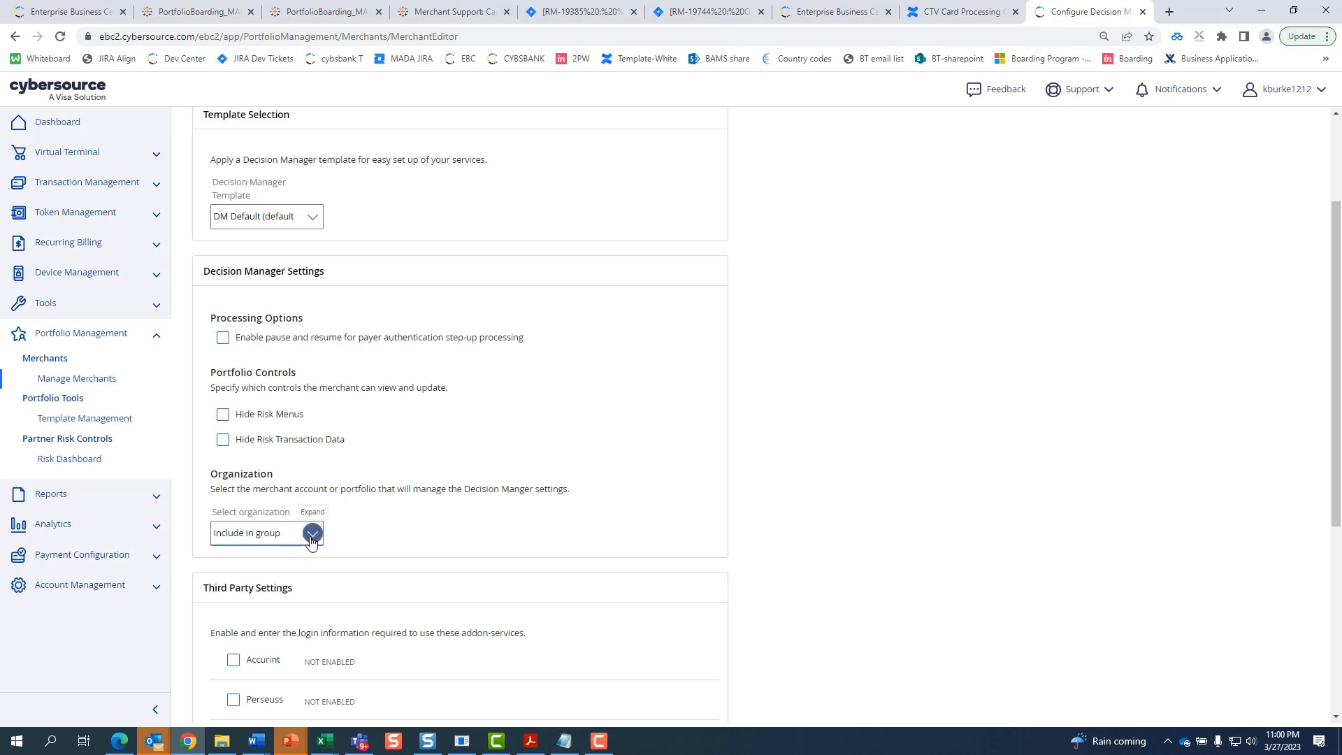
{"action": "left_click", "coordinate": [311, 534]}
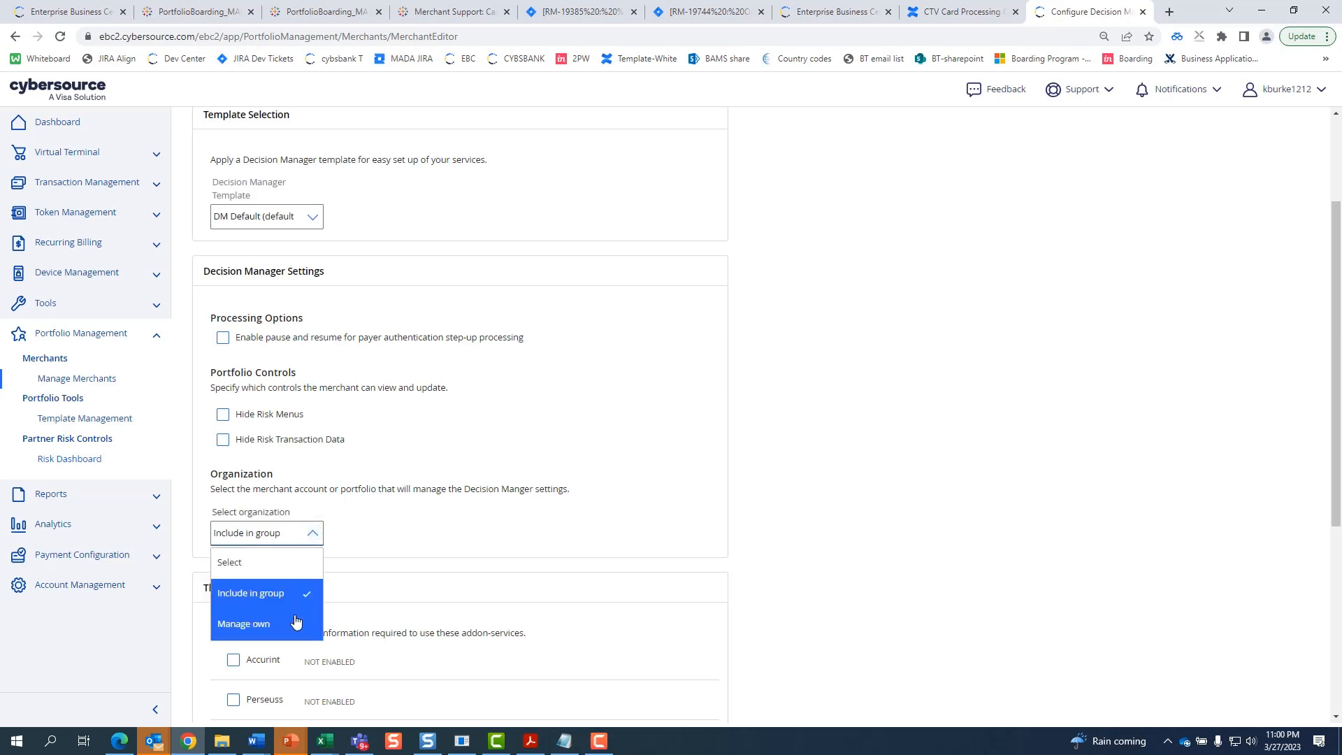
{"action": "left_click", "coordinate": [296, 621]}
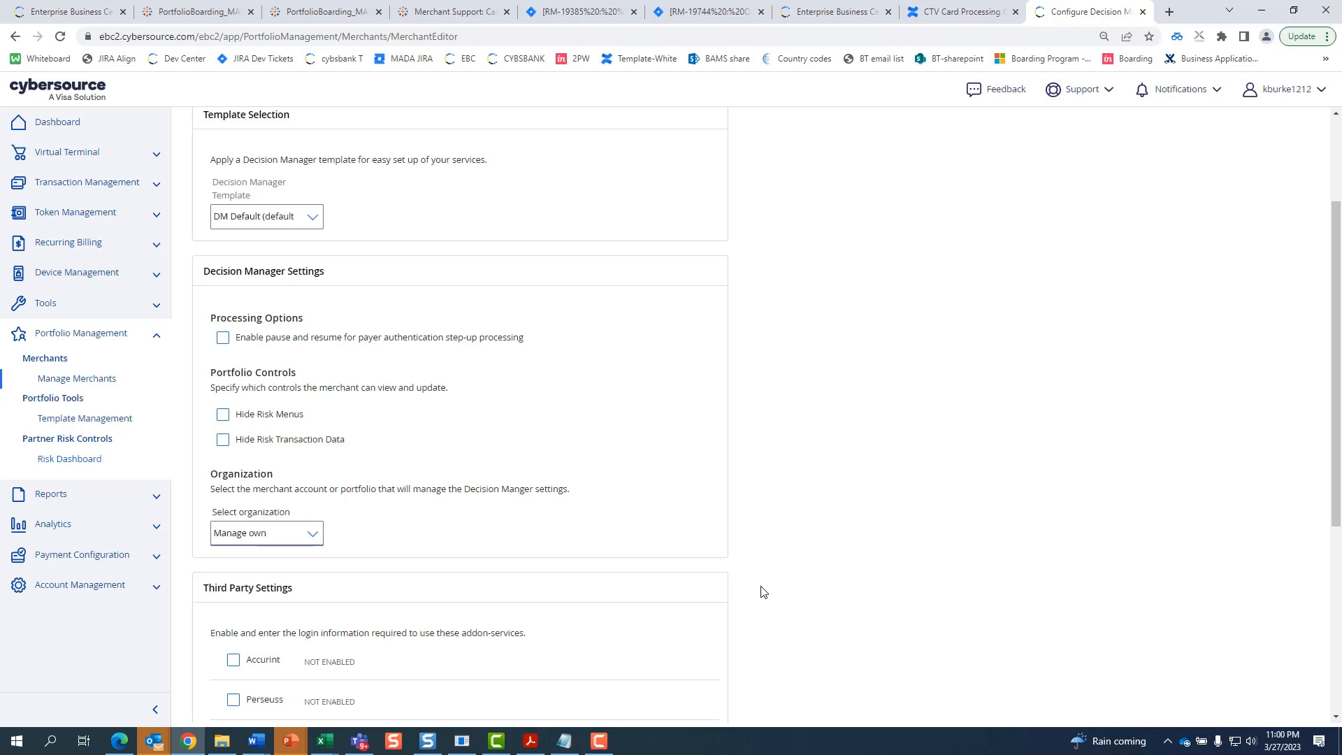
{"action": "scroll", "coordinate": [764, 592], "scroll_direction": "down", "scroll_amount": 1}
{"action": "scroll", "coordinate": [759, 594], "scroll_direction": "down", "scroll_amount": 4}
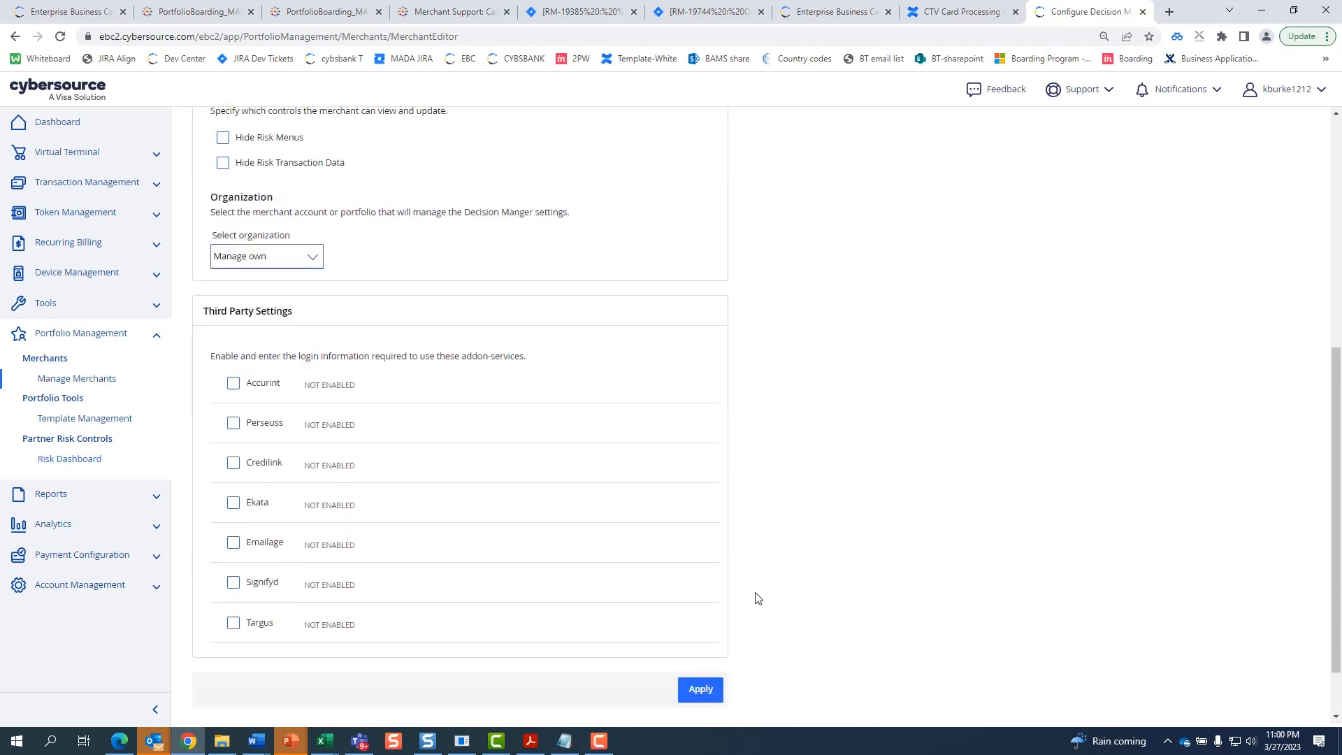
{"action": "left_click", "coordinate": [701, 615]}
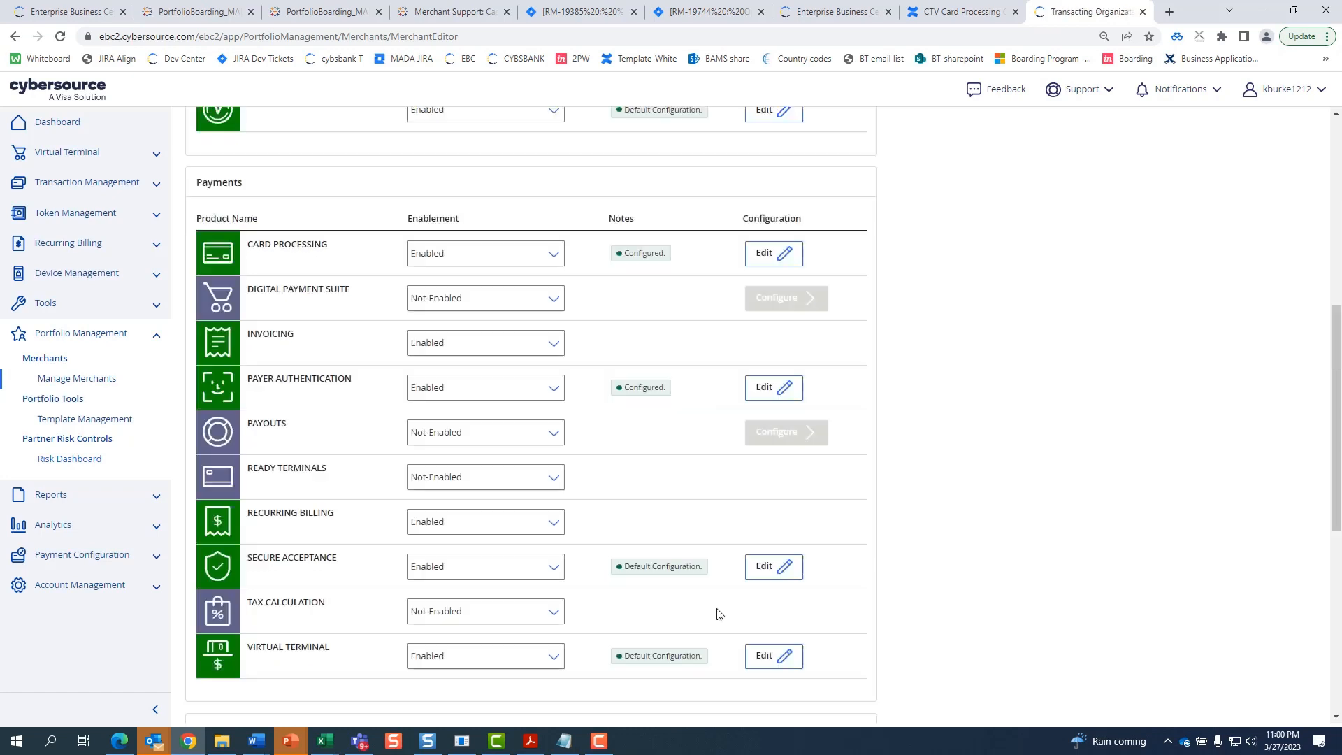
- Save the products, review the Configured Products summary, and continue to the merchant's Details page
{"action": "scroll", "coordinate": [784, 583], "scroll_direction": "down", "scroll_amount": 12}
{"action": "scroll", "coordinate": [788, 590], "scroll_direction": "down", "scroll_amount": 1}
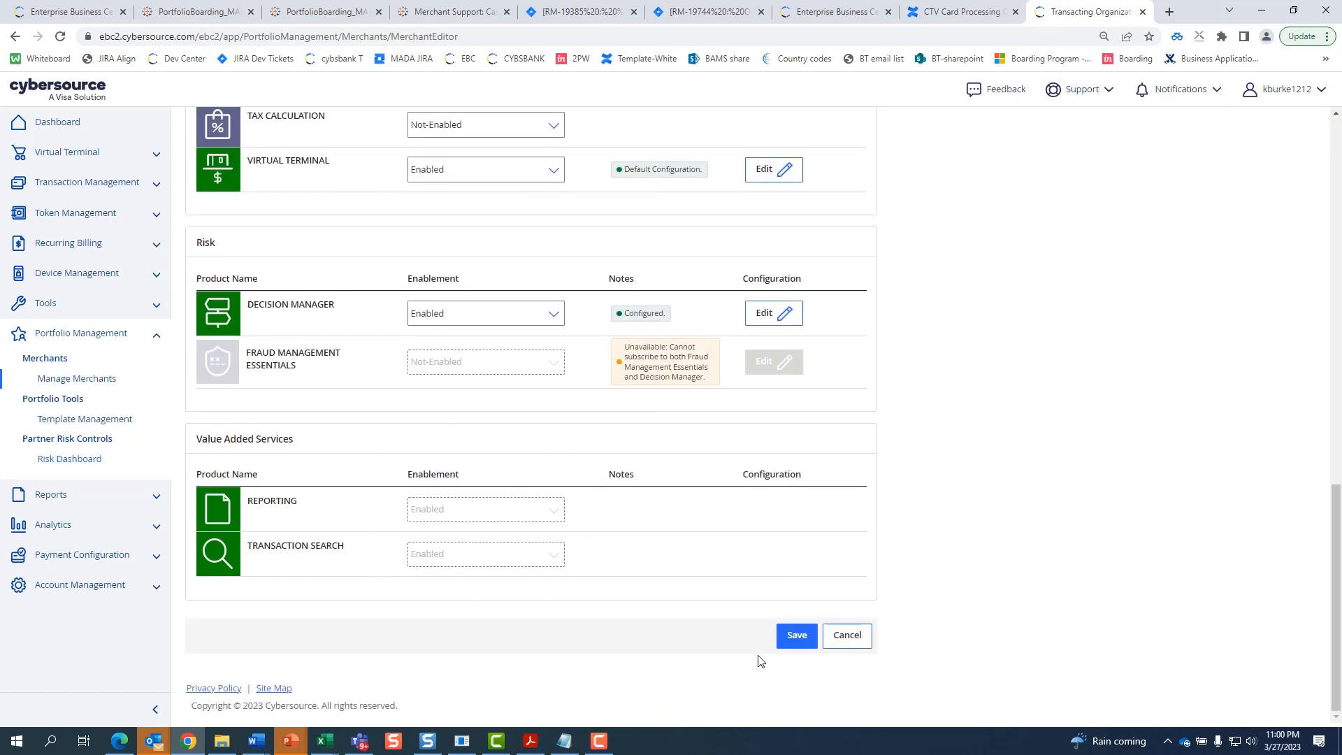
{"action": "left_click", "coordinate": [802, 644]}
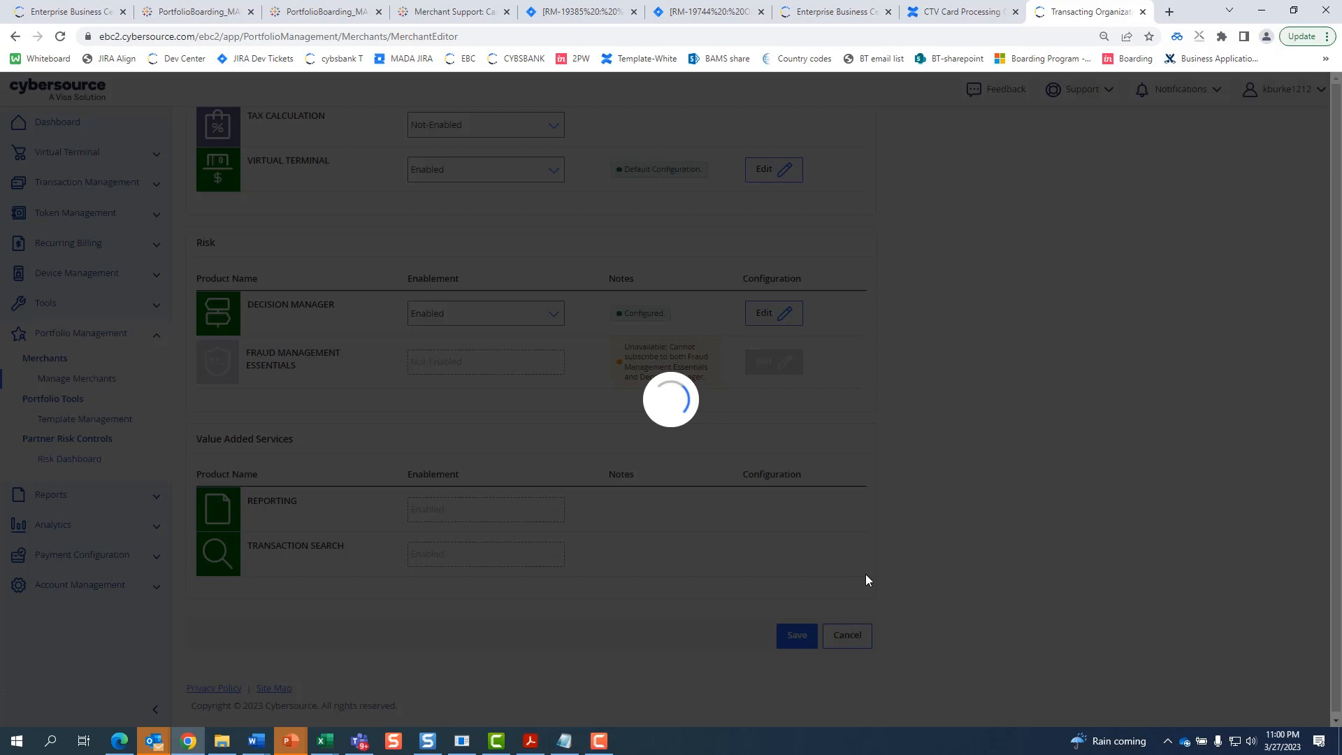
{"action": "scroll", "coordinate": [839, 559], "scroll_direction": "down", "scroll_amount": 4}
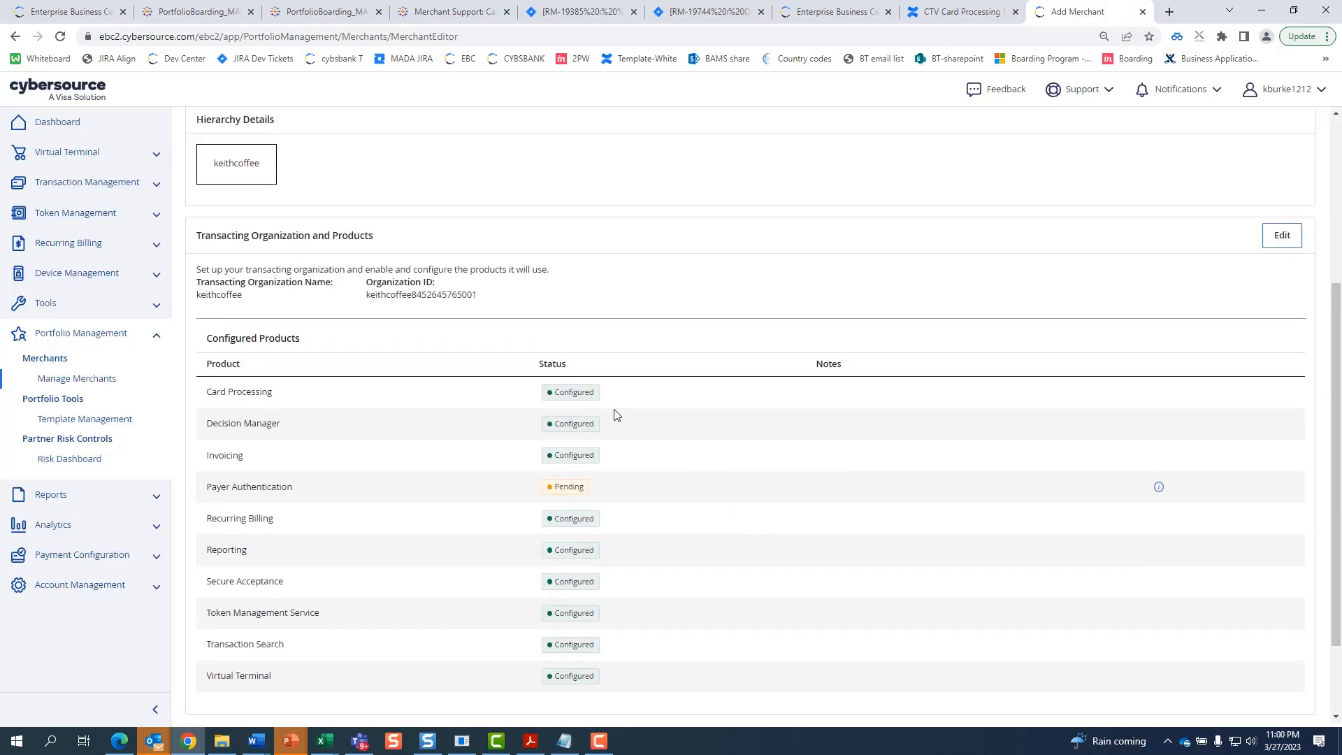
{"action": "scroll", "coordinate": [627, 465], "scroll_direction": "down", "scroll_amount": 1}
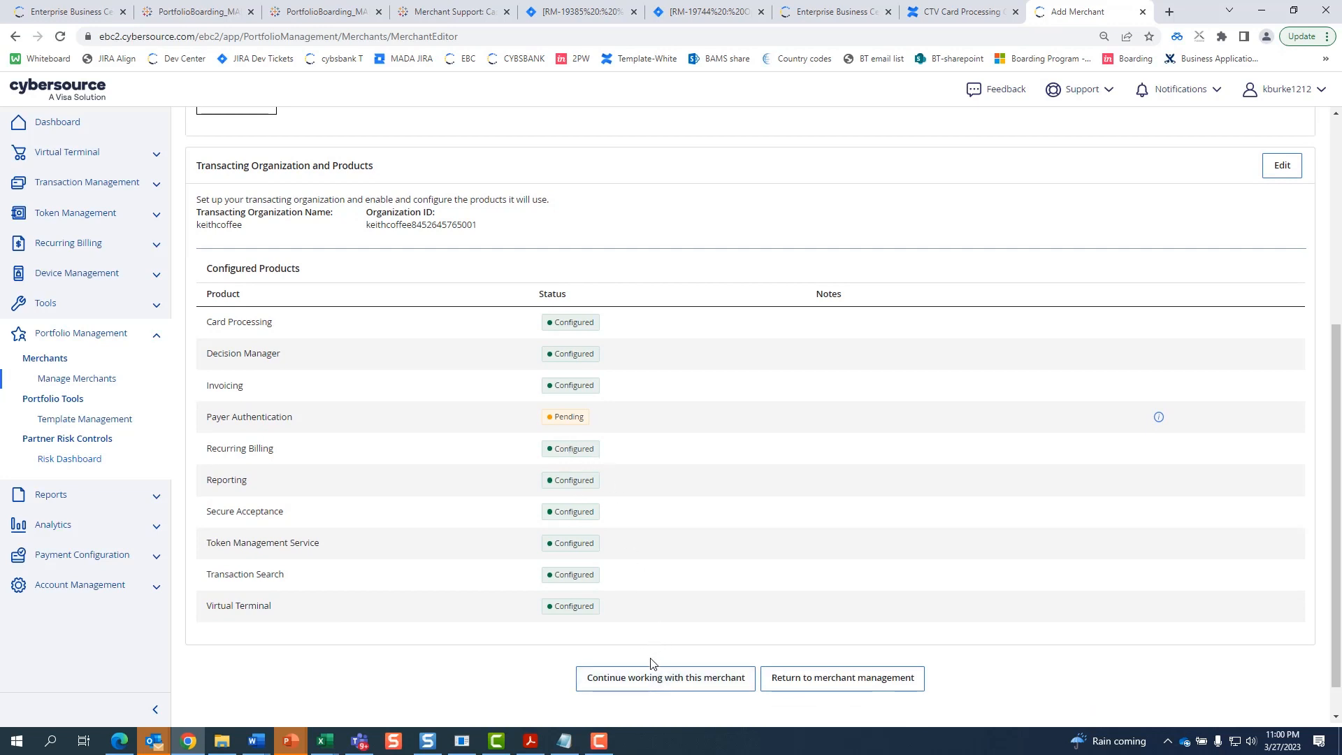
{"action": "left_click", "coordinate": [654, 677]}
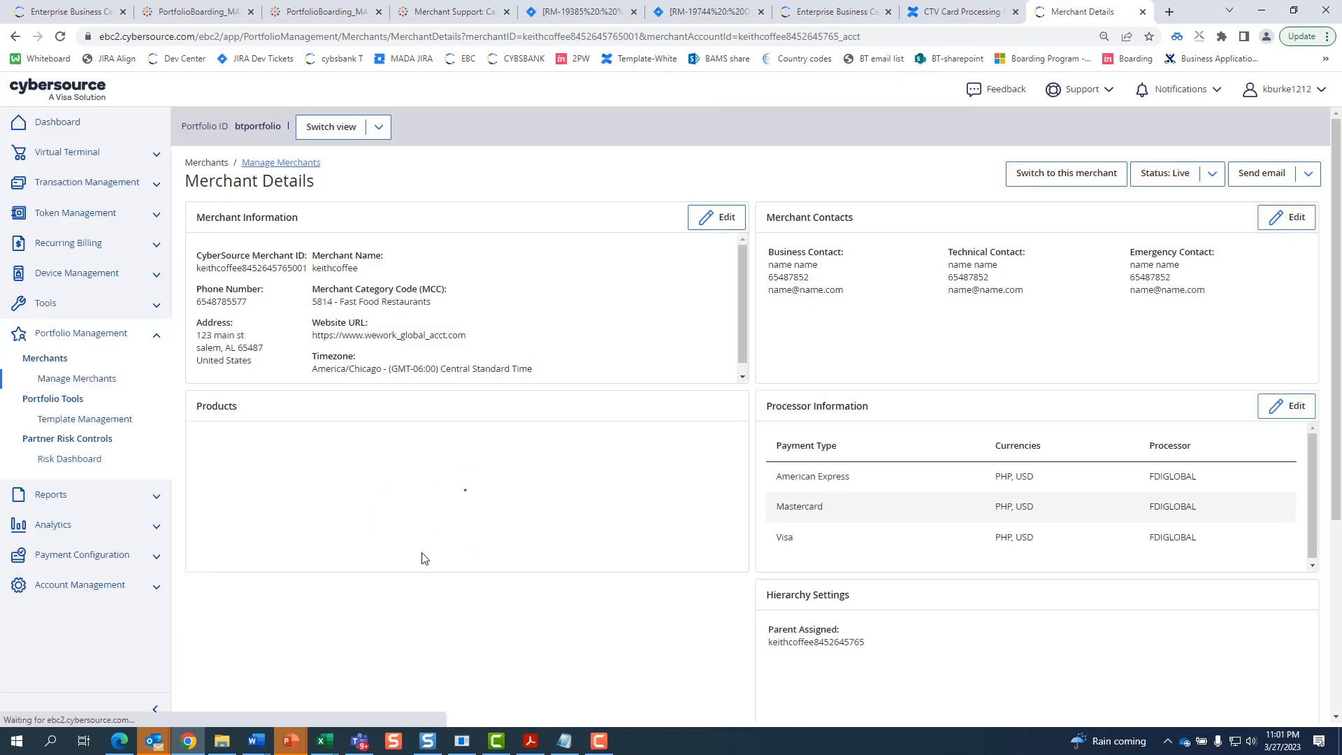
- Modify Payer Authentication from the Products panel and advance to its services page
{"action": "scroll", "coordinate": [514, 536], "scroll_direction": "down", "scroll_amount": 3}
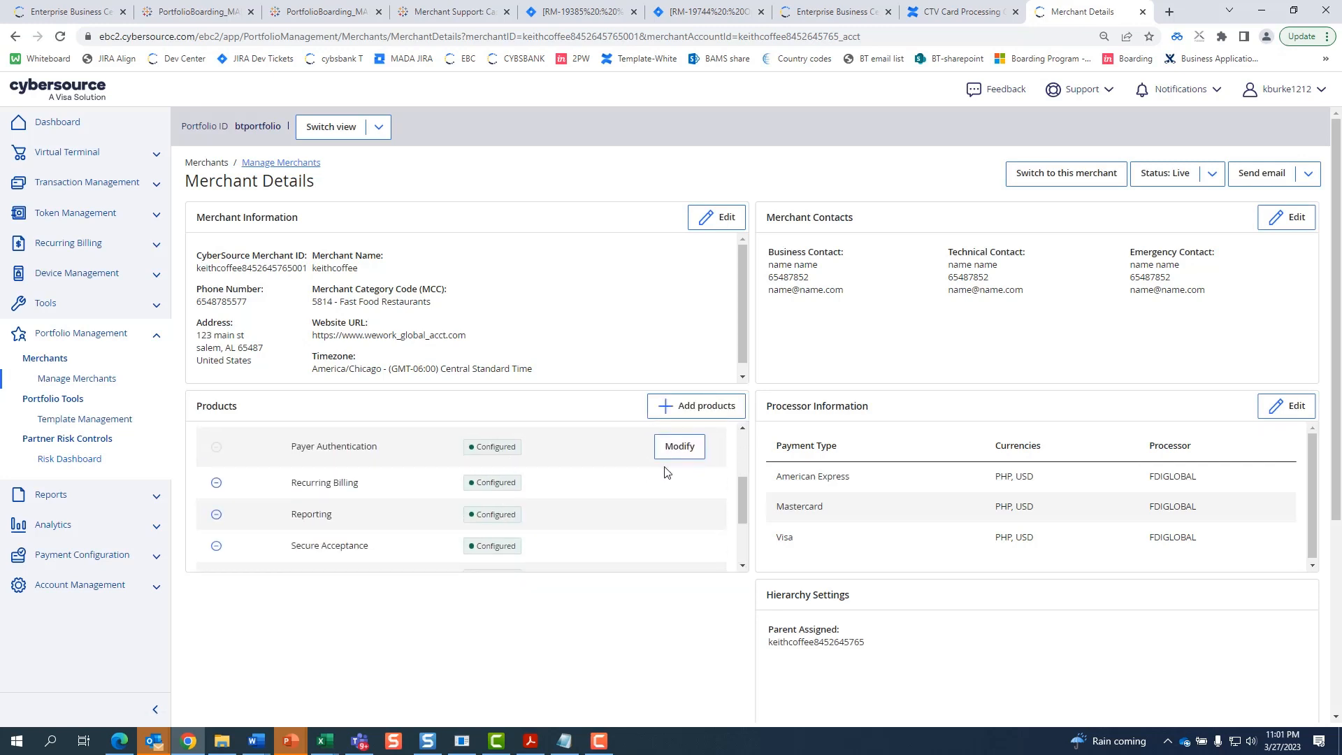
{"action": "left_click", "coordinate": [684, 451]}
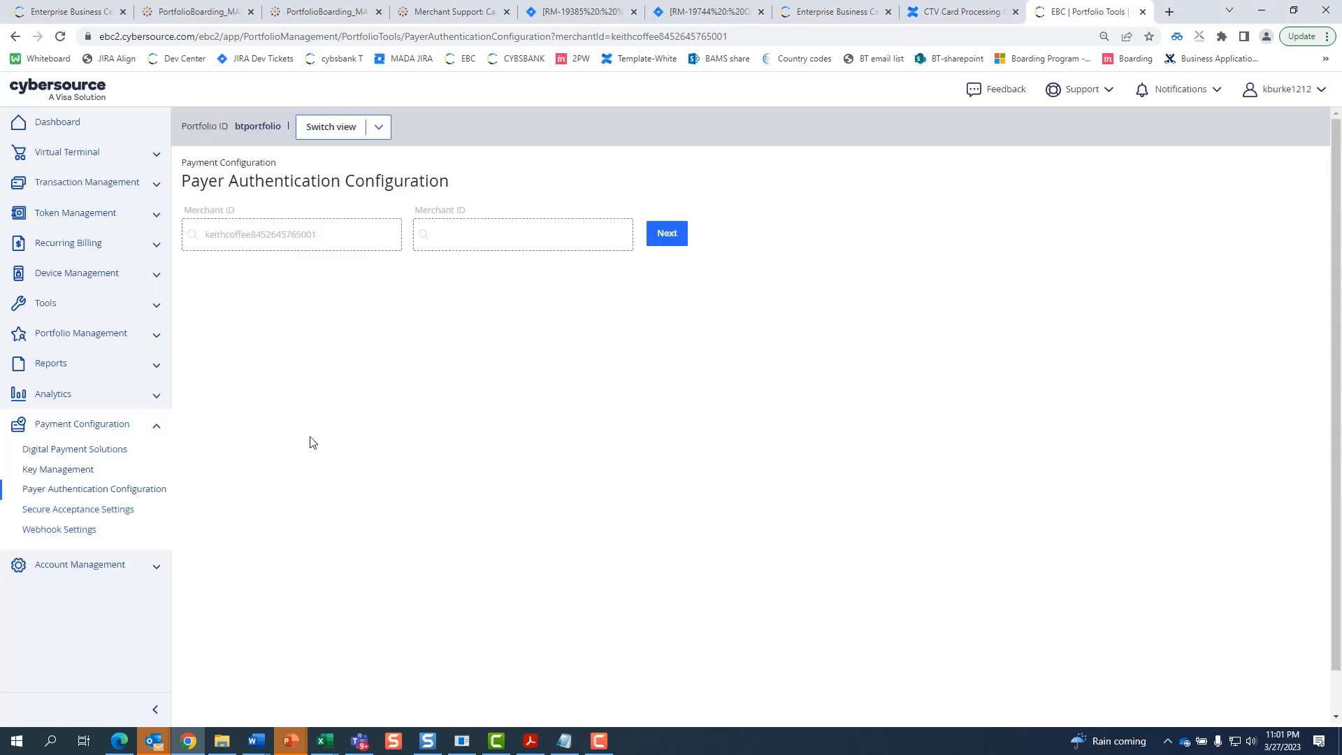
{"action": "left_click", "coordinate": [670, 241]}
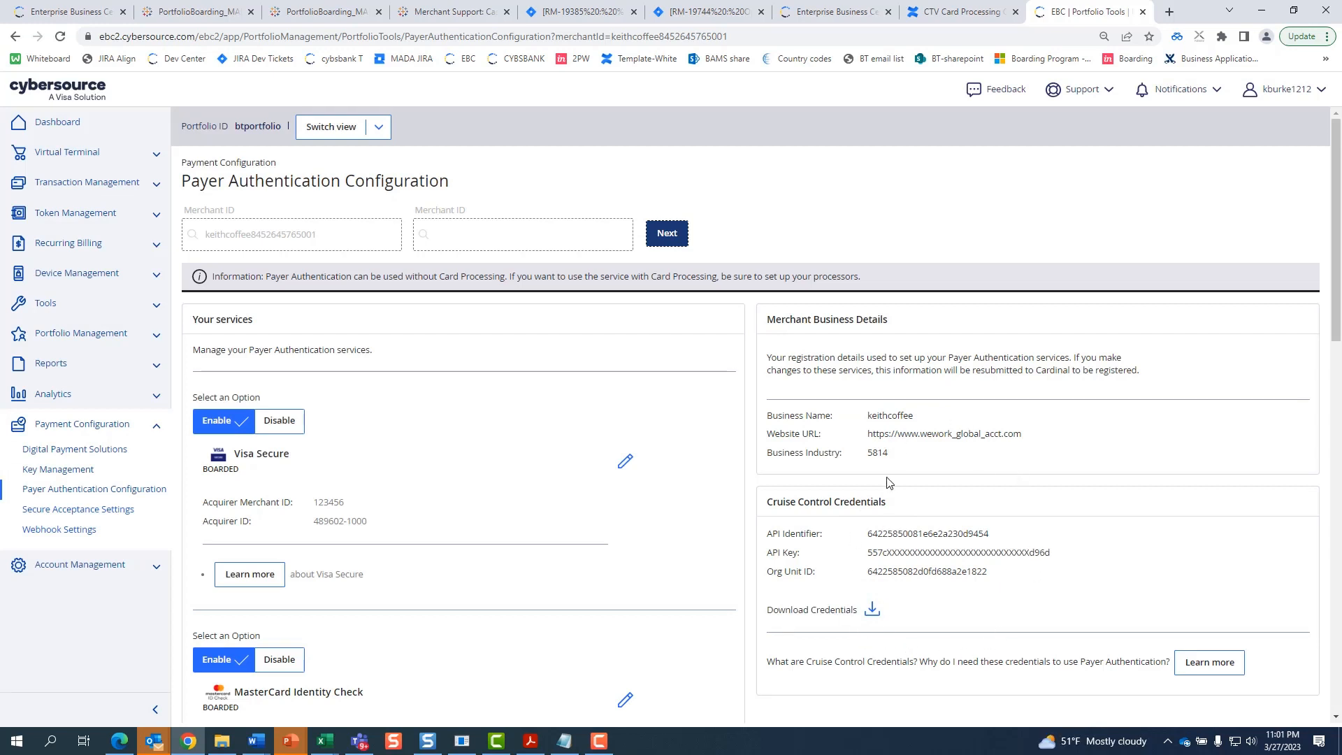
- Download the Cruise Control credentials as a CSV file
{"action": "left_click", "coordinate": [873, 611]}
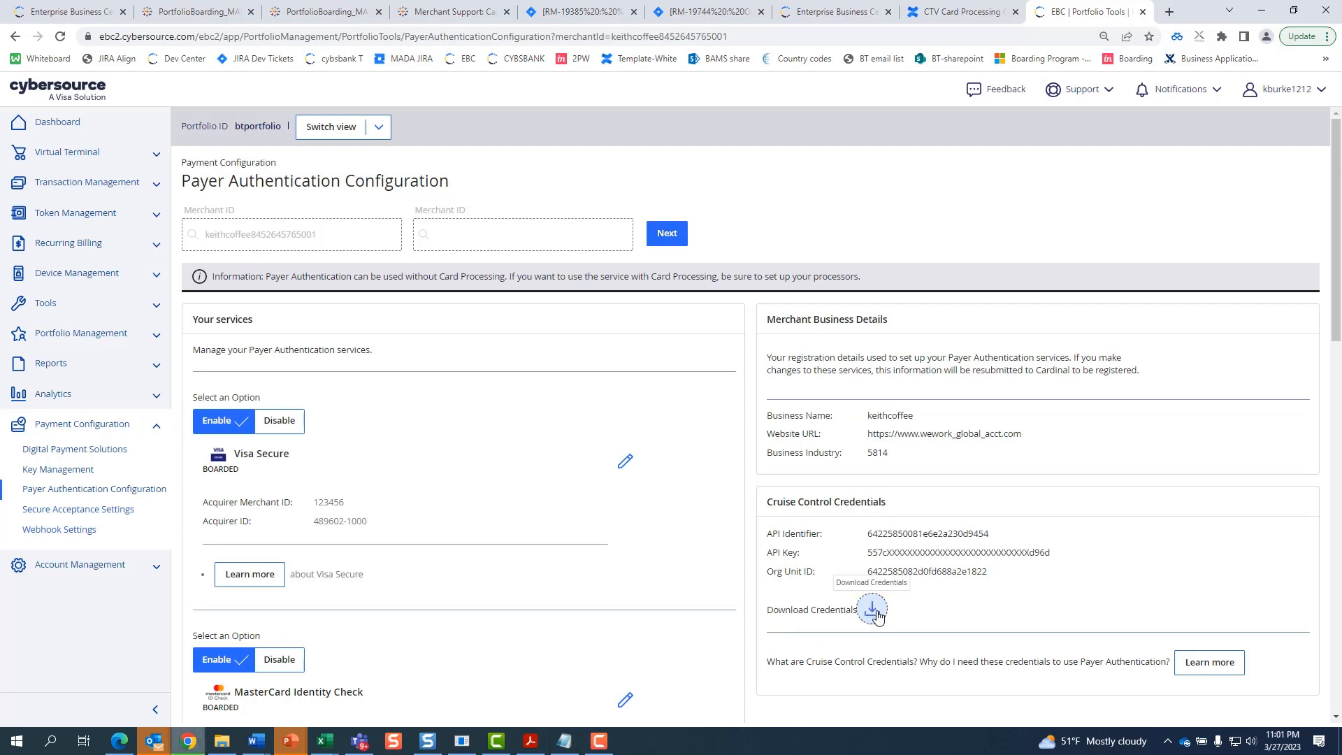
{"action": "scroll", "coordinate": [492, 414], "scroll_direction": "down", "scroll_amount": 1}
{"action": "scroll", "coordinate": [493, 414], "scroll_direction": "down", "scroll_amount": 2}
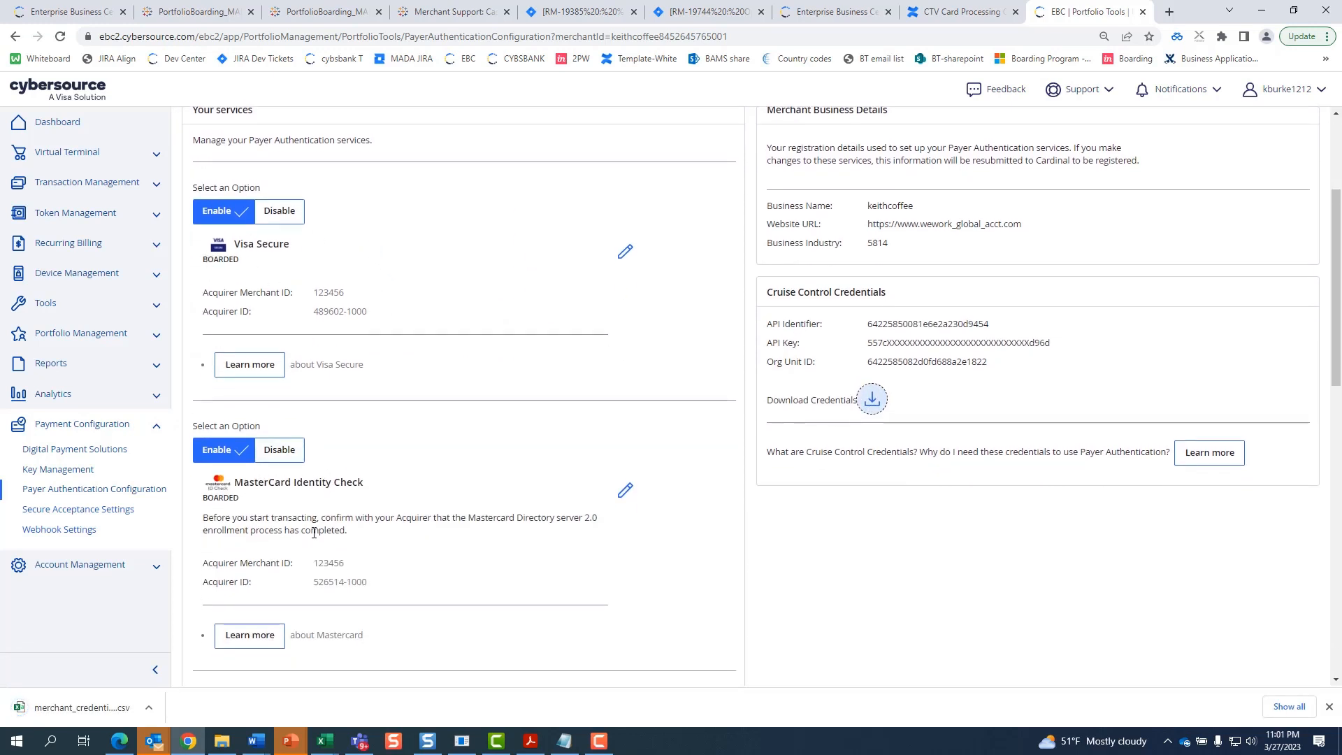
{"action": "scroll", "coordinate": [398, 522], "scroll_direction": "down", "scroll_amount": 5}
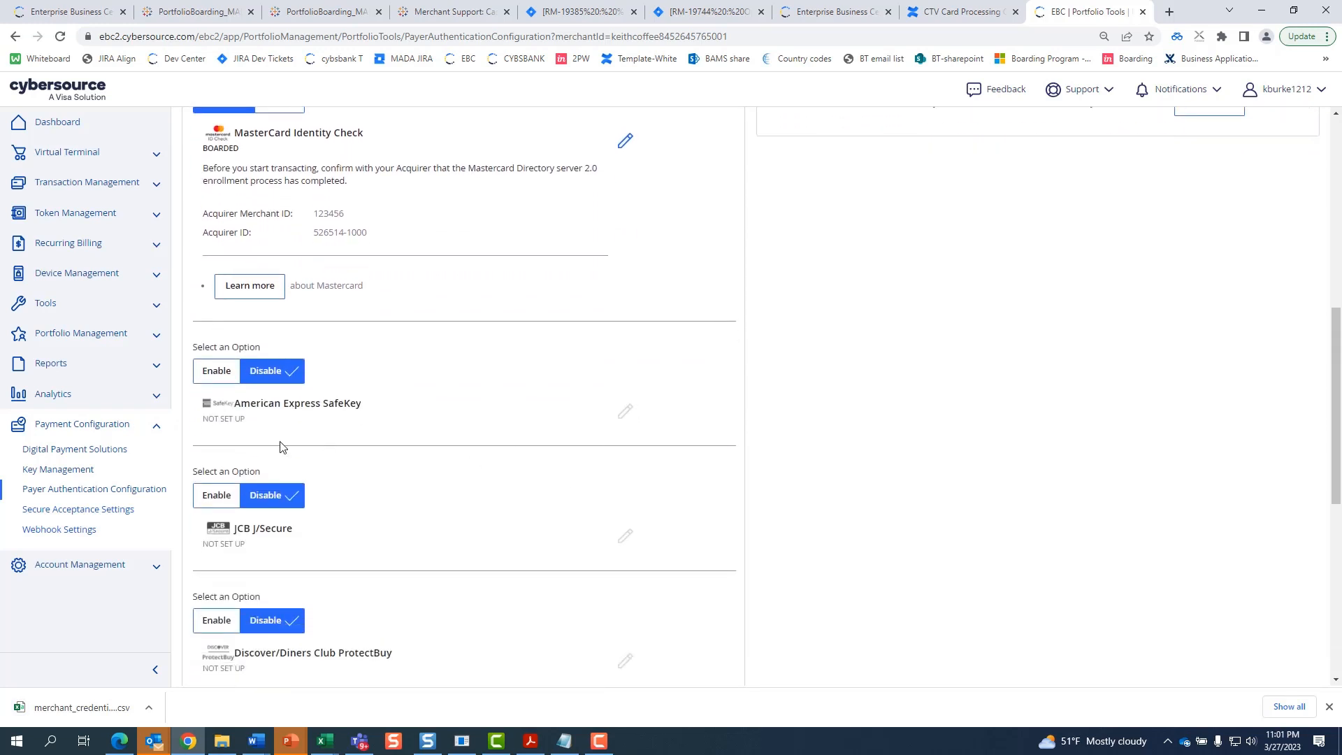
- Leave American Express SafeKey disabled after trying Enable, and finish with Done
{"action": "left_click", "coordinate": [233, 376]}
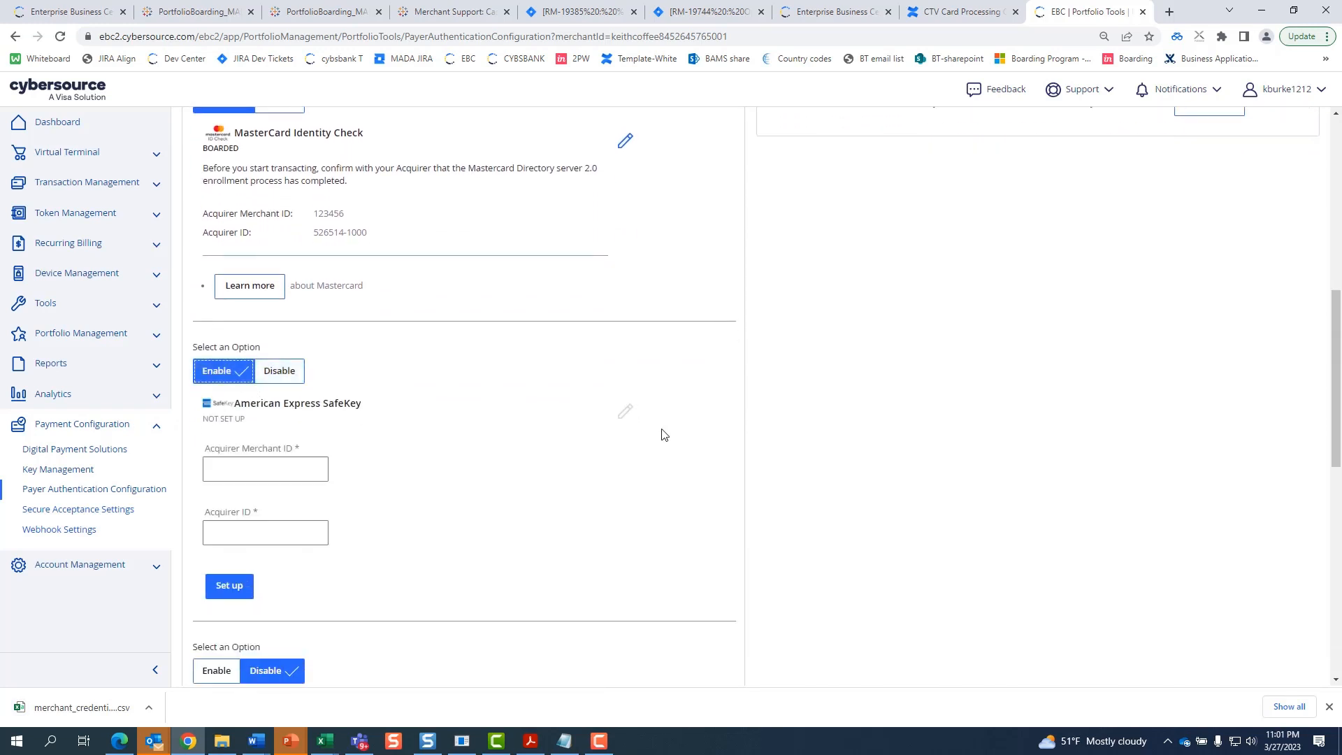
{"action": "left_click", "coordinate": [274, 467]}
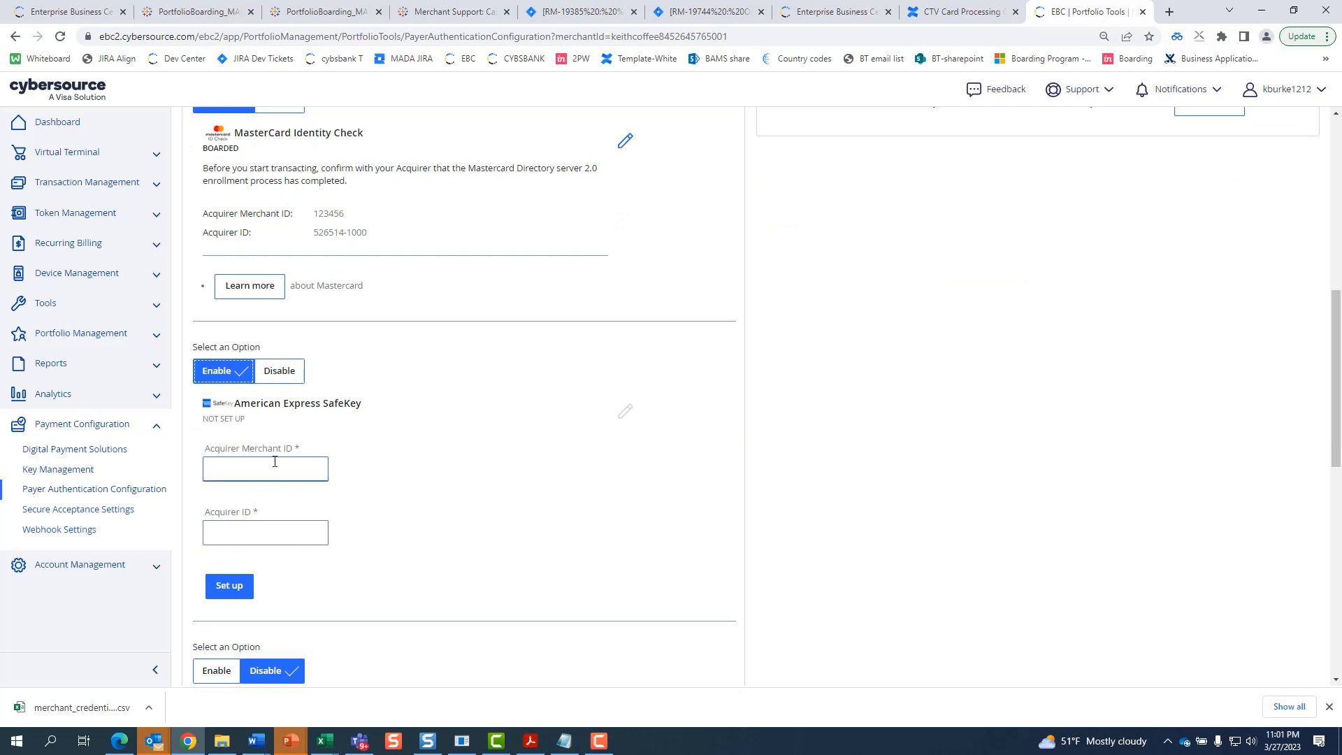
{"action": "left_click", "coordinate": [288, 380]}
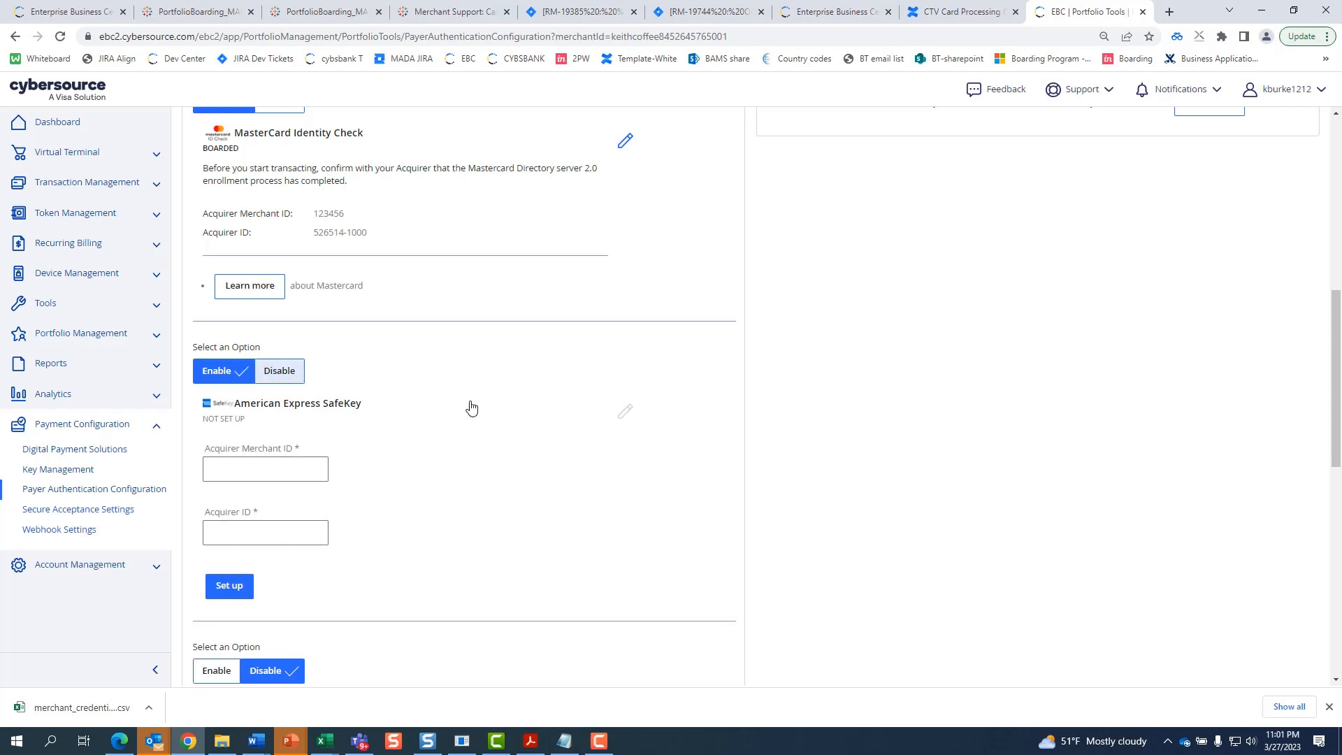
{"action": "scroll", "coordinate": [799, 559], "scroll_direction": "down", "scroll_amount": 7}
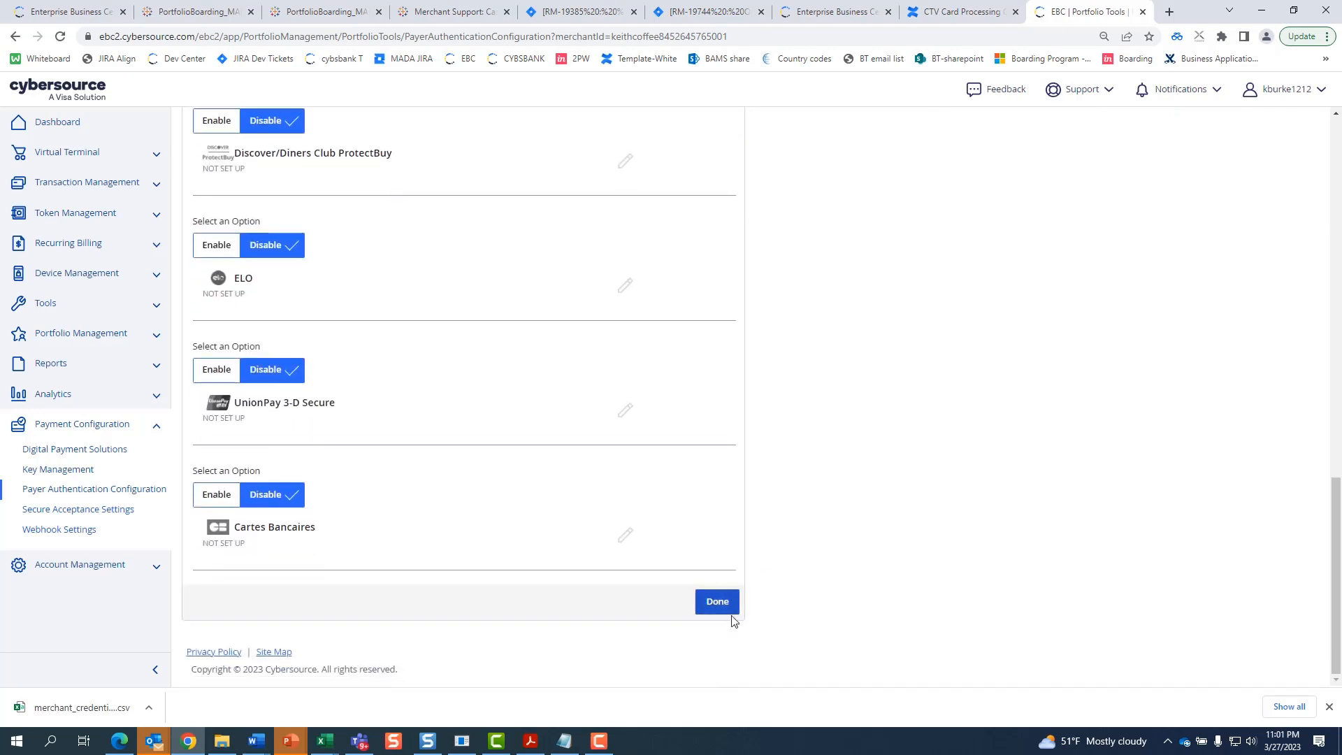
{"action": "left_click", "coordinate": [718, 601]}
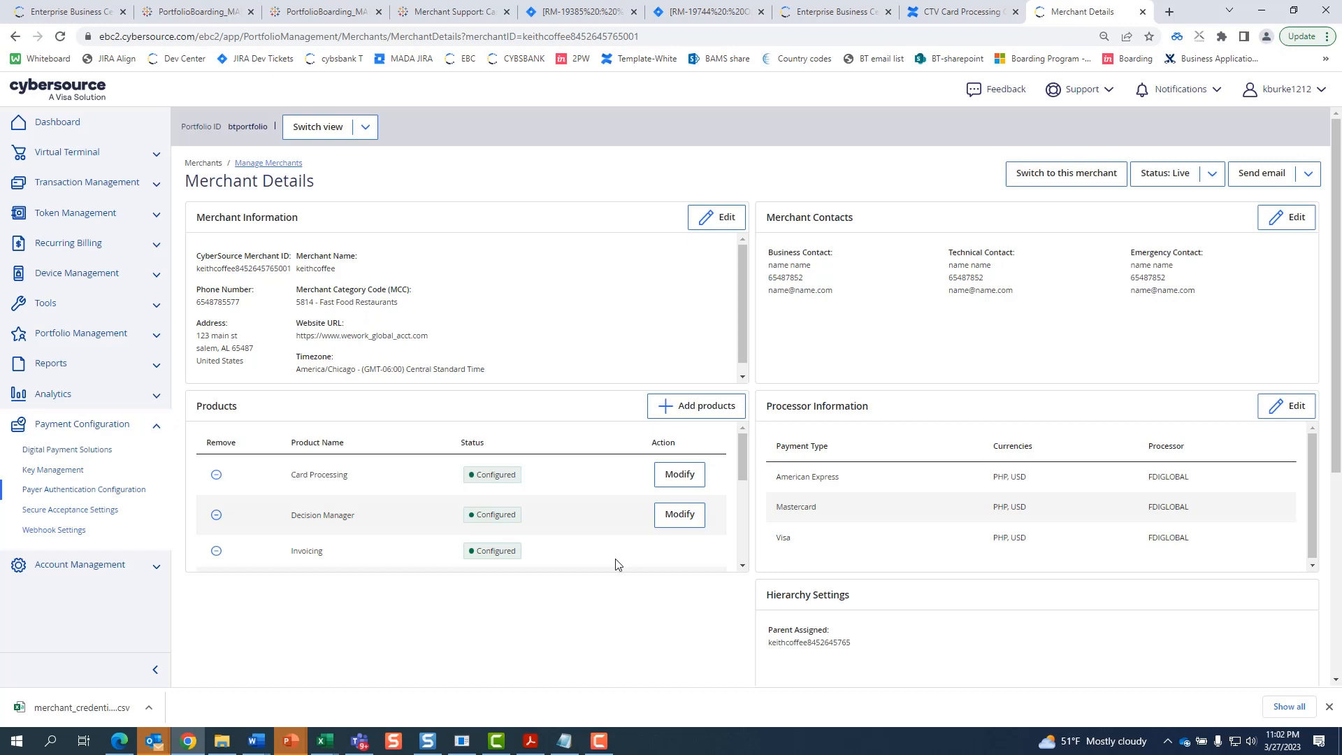
- Check that Payer Authentication and Recurring Billing are listed as Configured products
{"action": "scroll", "coordinate": [615, 563], "scroll_direction": "down", "scroll_amount": 1}
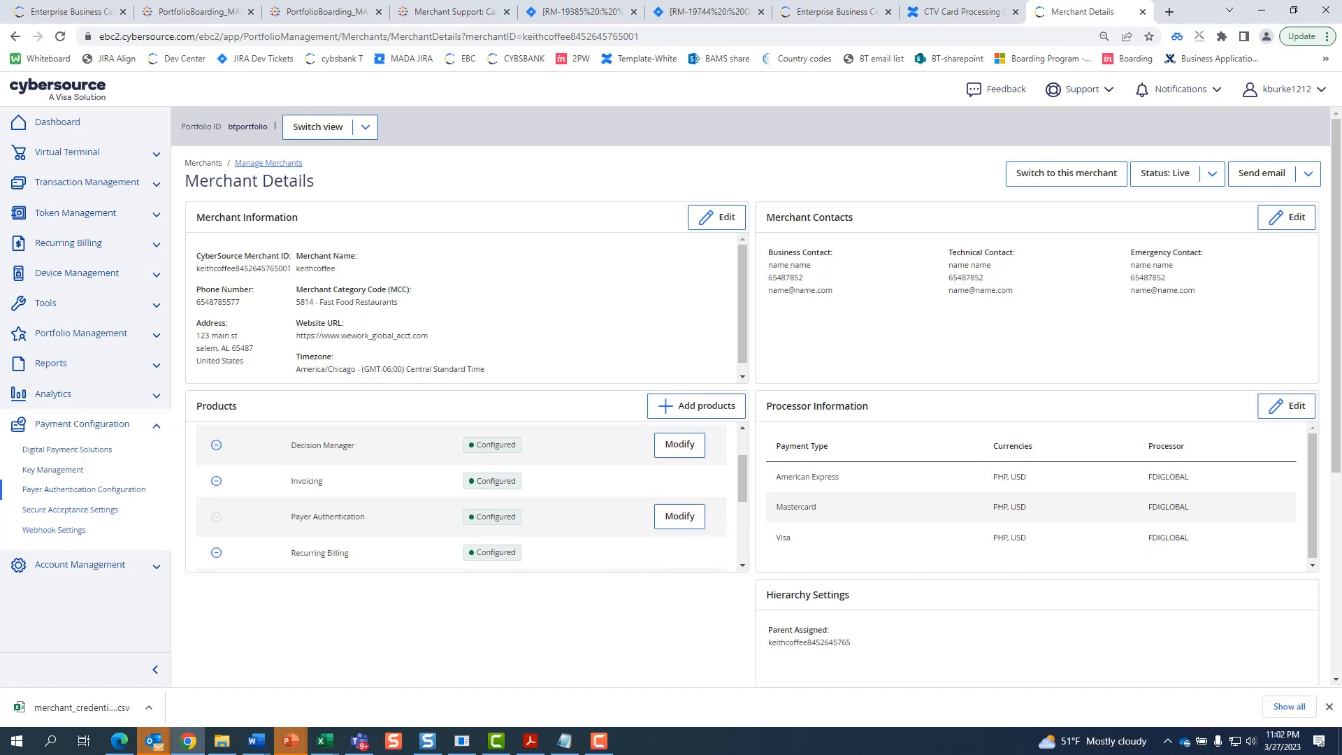